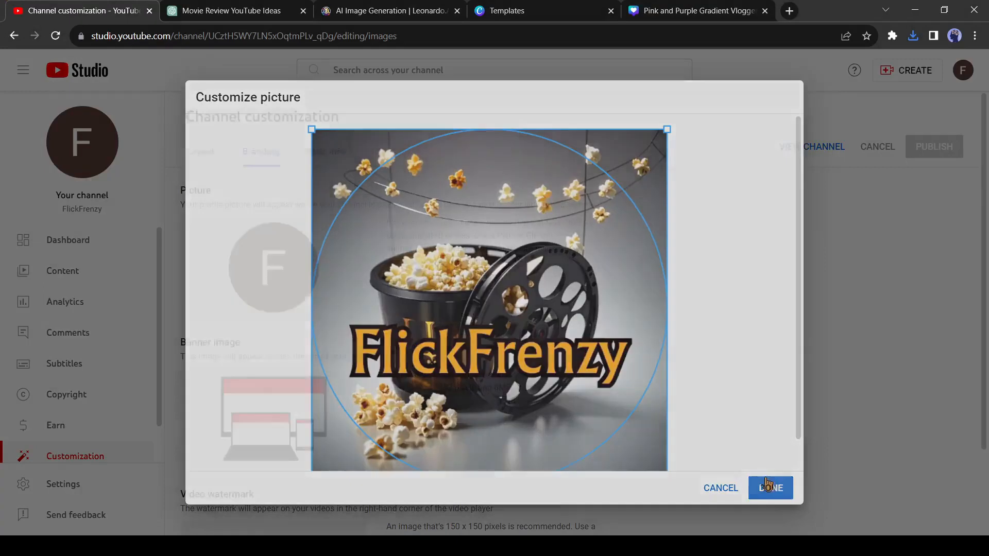
# Accept the crop of the FlickFrenzy popcorn-and-reel image as the channel picture
pyautogui.click(768, 486)
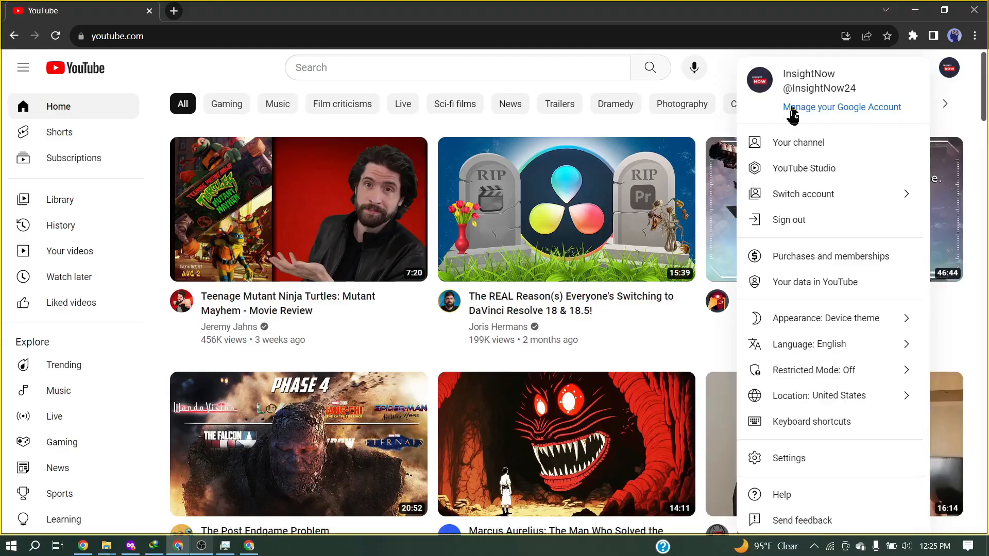
pyautogui.click(803, 194)
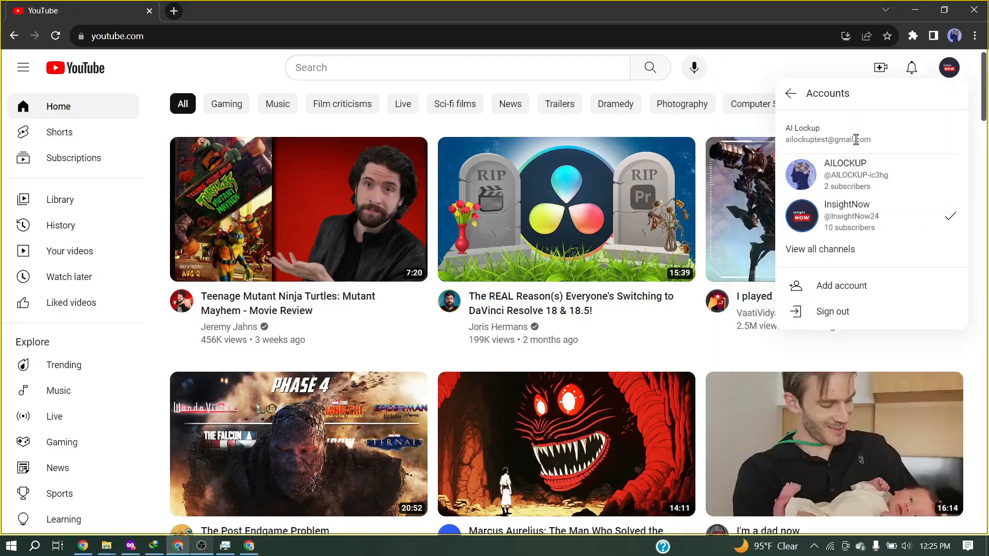
pyautogui.click(827, 496)
pyautogui.click(351, 162)
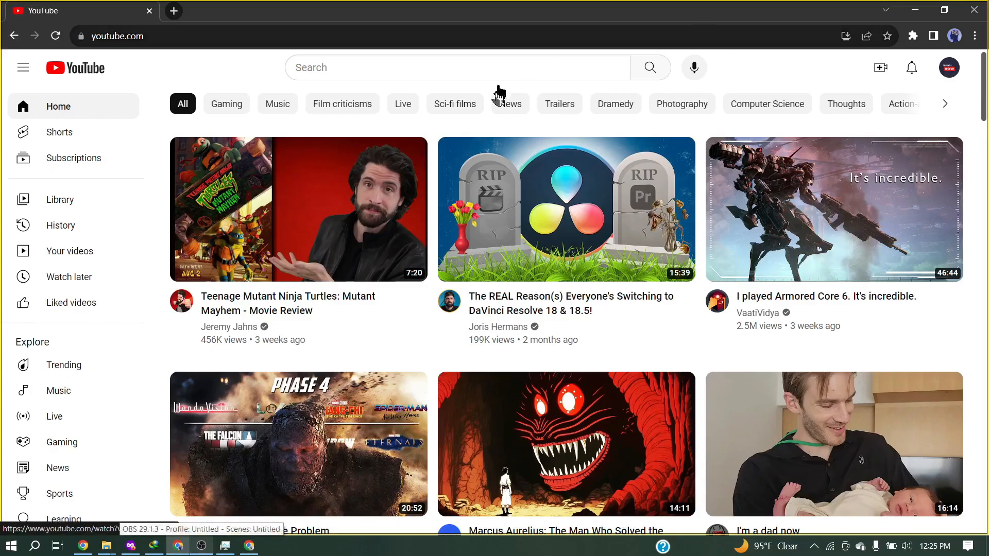
# Open the list of all channels from the account switcher and start creating a new channel
pyautogui.click(951, 72)
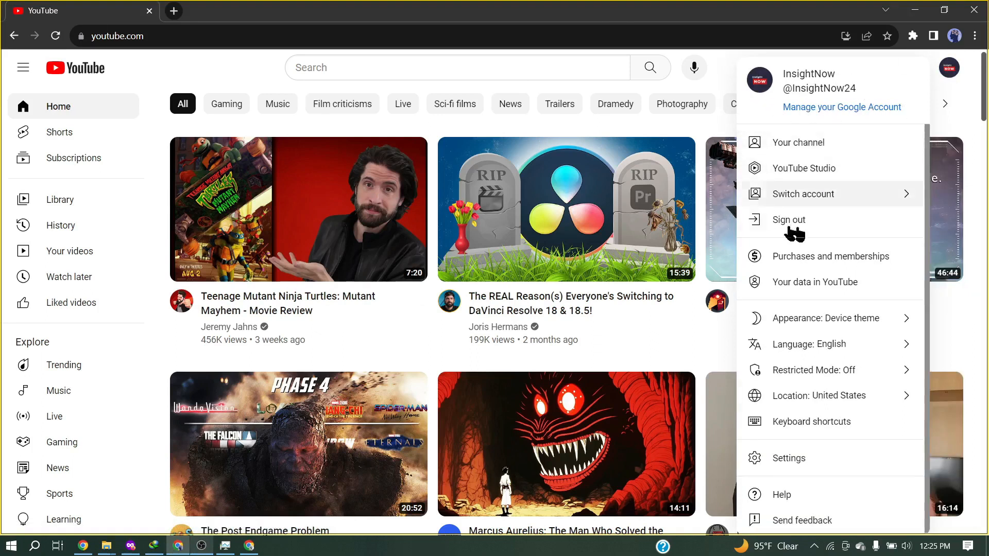
pyautogui.click(814, 205)
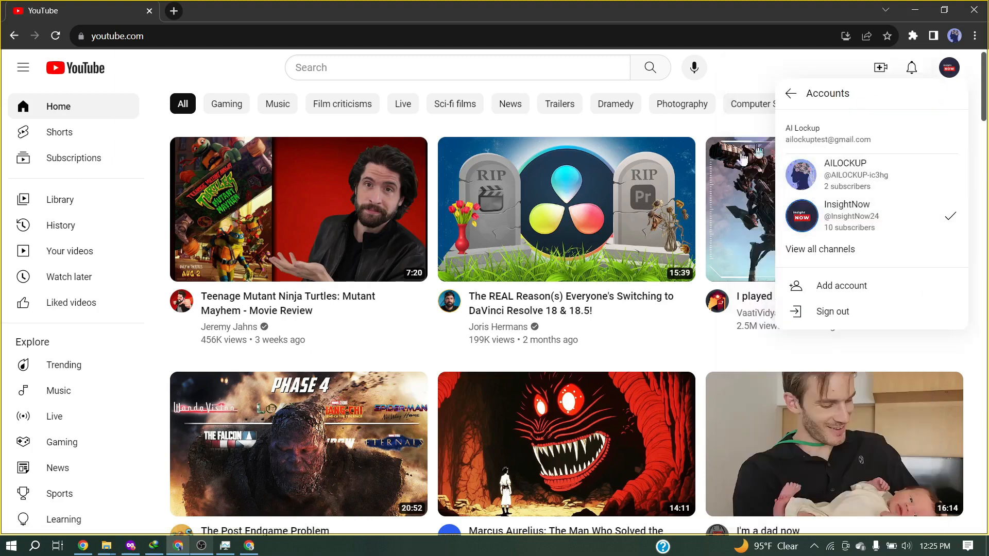
pyautogui.click(845, 250)
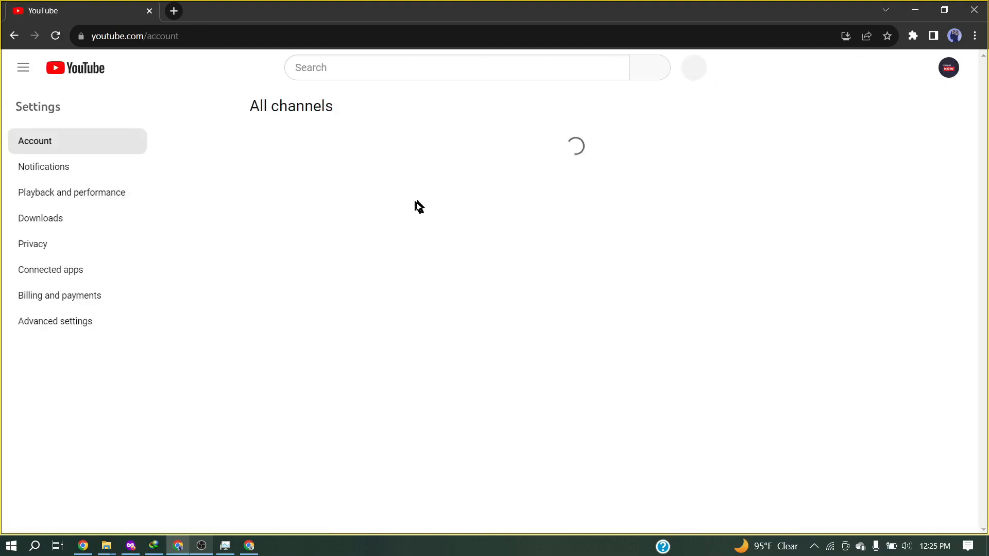
pyautogui.click(351, 161)
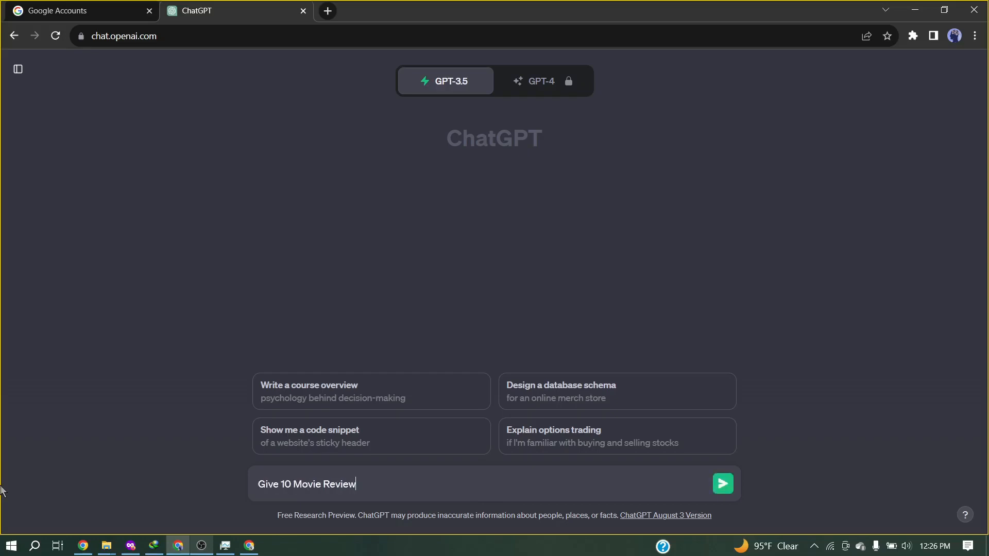
# Ask ChatGPT: "Give 10 Movie Review YouTube channel name suggestion."
pyautogui.write('ggestion.')
pyautogui.press('Return')
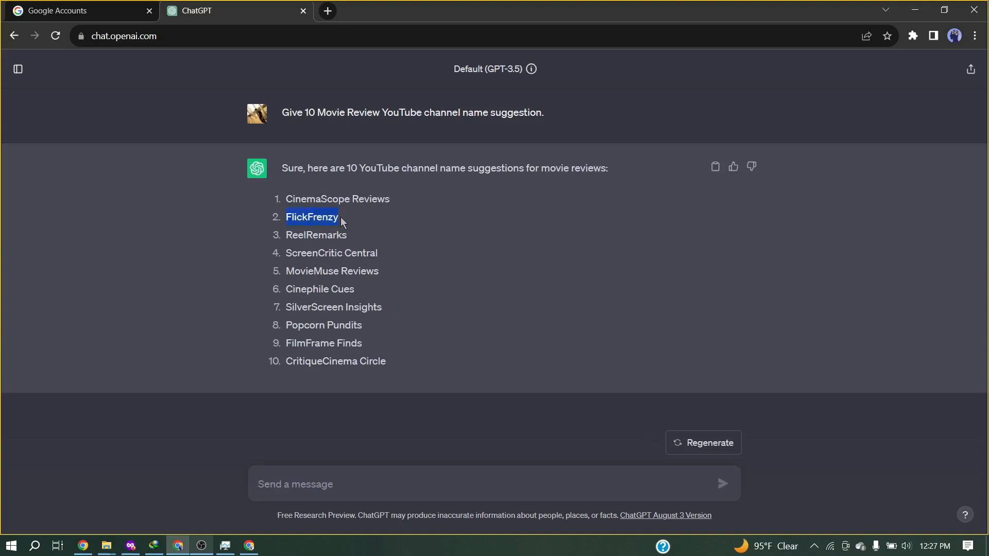
# Copy FlickFrenzy from ChatGPT's suggestions as the new channel's name and accept the acknowledgment about creating a new Google Account
pyautogui.moveTo(311, 223); pyautogui.dragTo(306, 371)
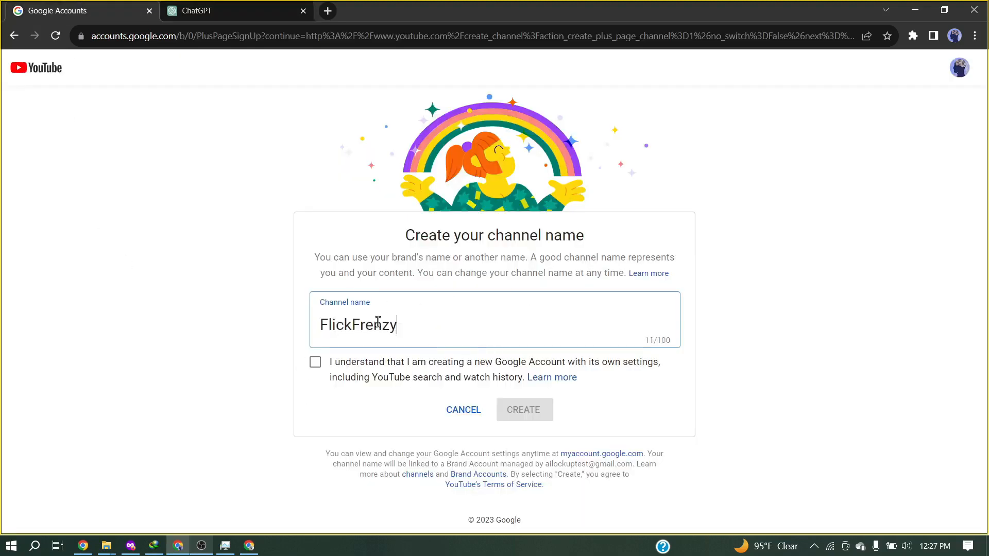
pyautogui.click(314, 366)
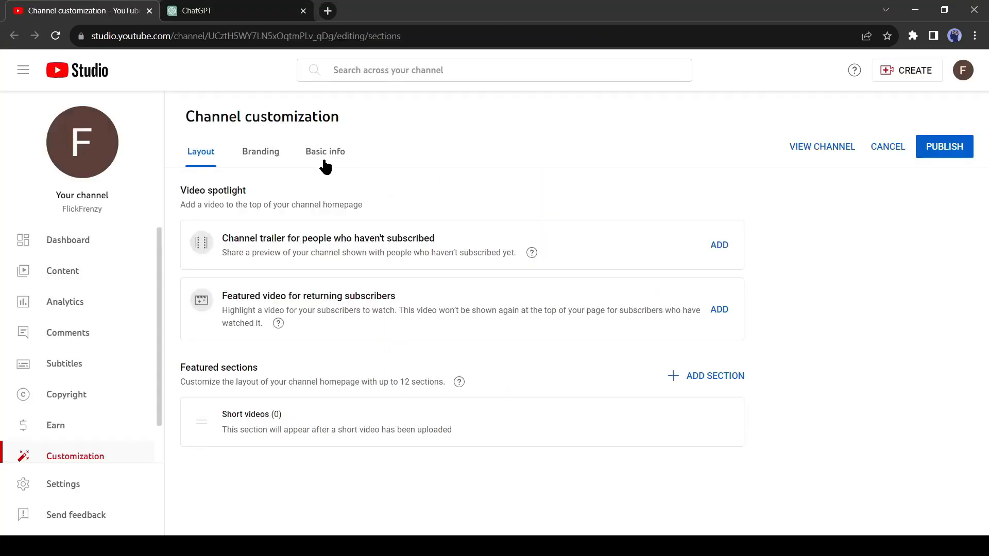
# Open the channel's basic info in the customization page and go to its description field
pyautogui.click(320, 163)
pyautogui.click(281, 436)
# Switch to ChatGPT and ask: "I loved the name FlickFrenzy. Now write a channel description."
pyautogui.click(242, 9)
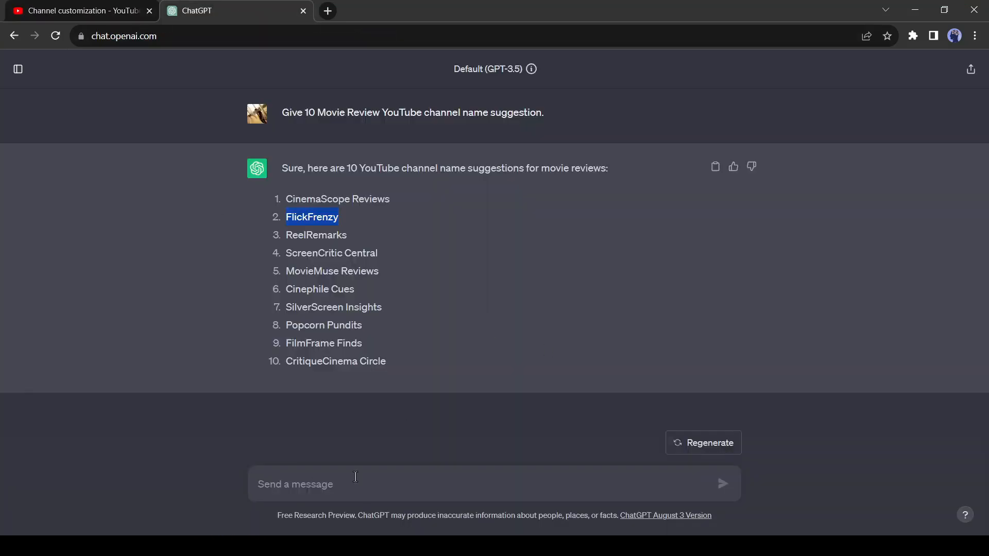
pyautogui.write('I lob')
pyautogui.press('BackSpace')
pyautogui.write('ved the name')
pyautogui.write('FlickFrenzy')
pyautogui.write('. Now wr')
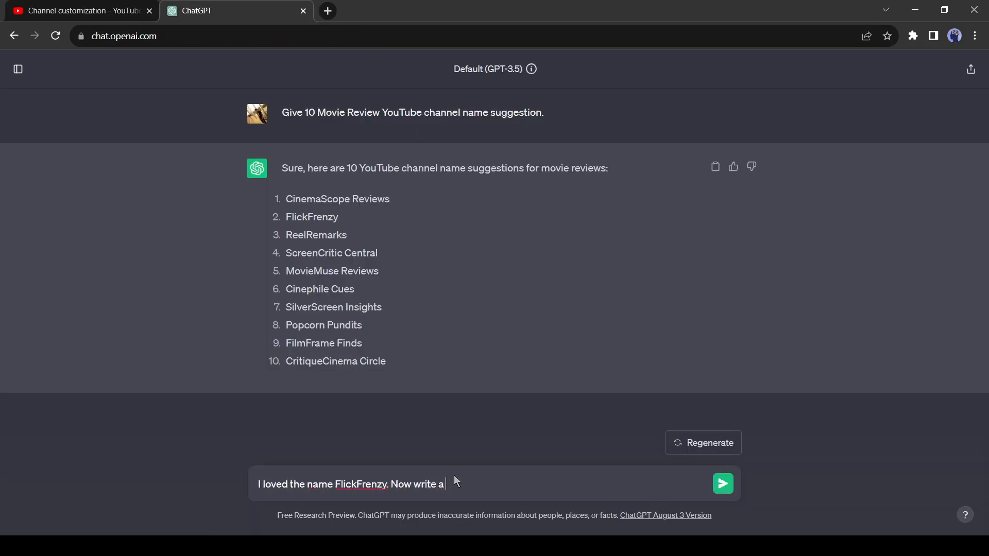
pyautogui.write('ite a channel description.')
pyautogui.press('Return')
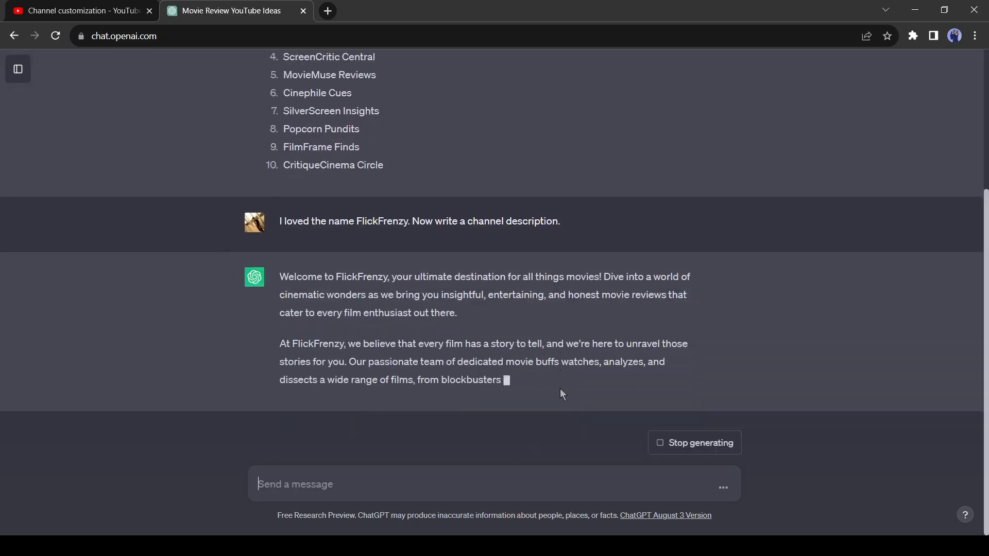
pyautogui.scroll(5, 381, 346)
pyautogui.scroll(-5, 380, 342)
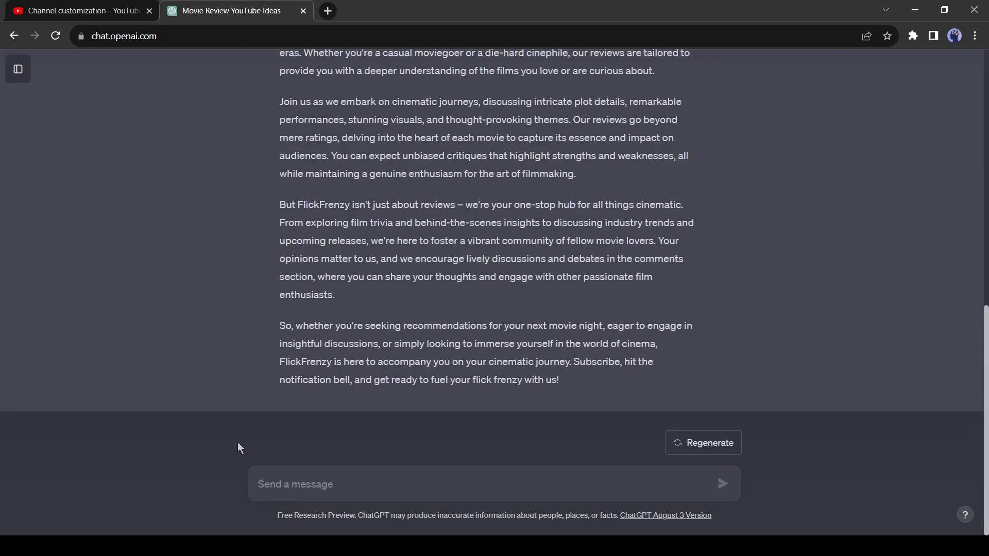
# Check the description field's length limit in YouTube Studio, and ask ChatGPT to rewrite the description under 1000 characters
pyautogui.hotkey('ctrl', 'shift', 'Tab')
pyautogui.scroll(-4, 567, 350)
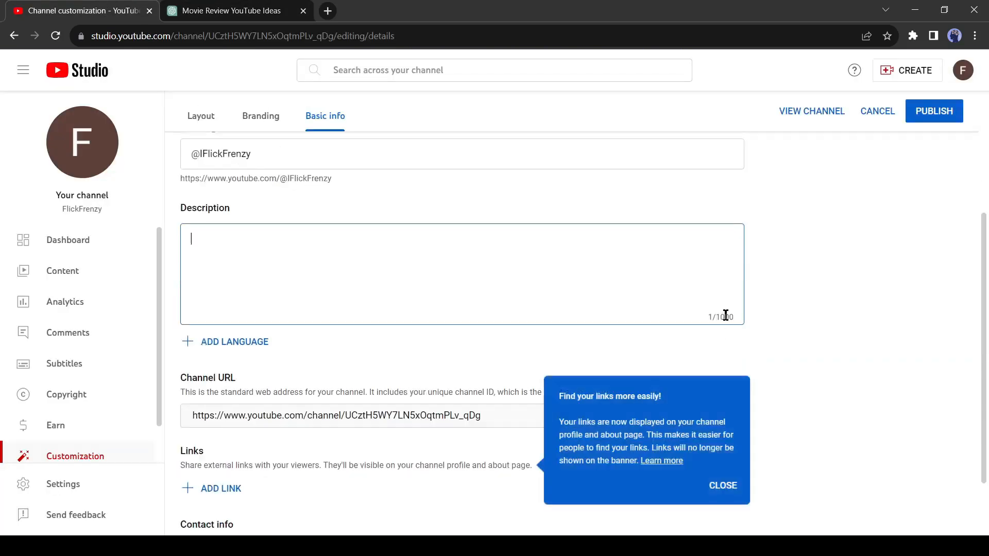
pyautogui.click(254, 7)
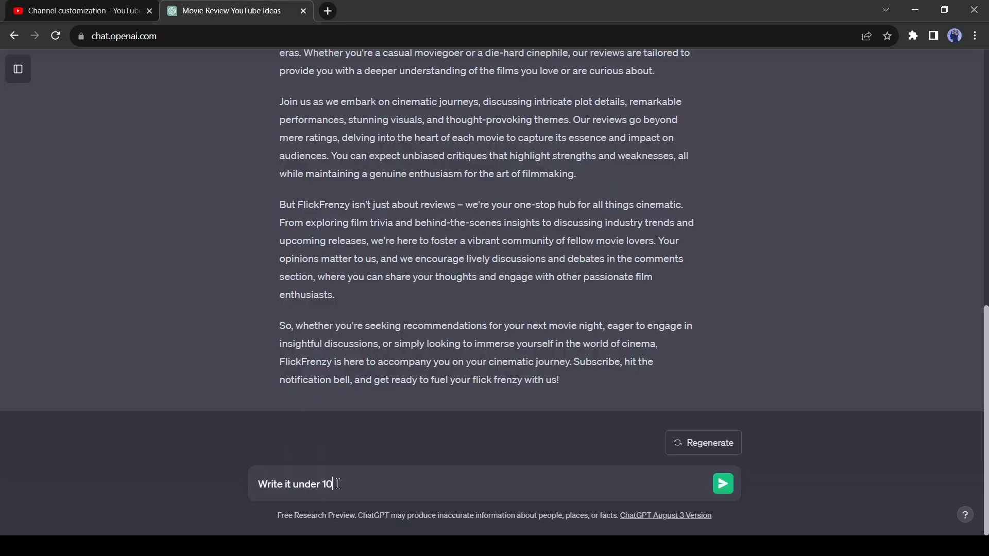
pyautogui.write('er.')
pyautogui.press('Return')
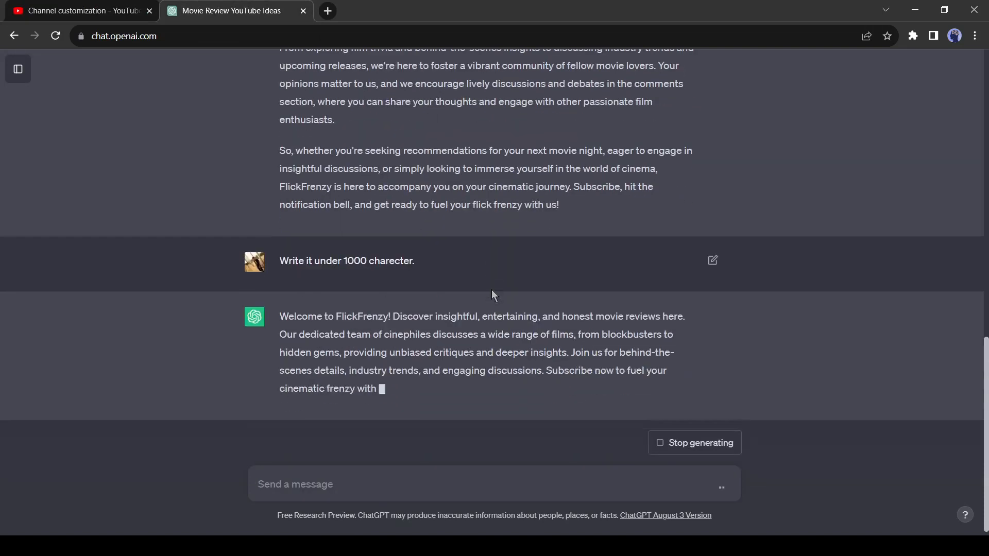
# Fill in the YouTube channel description with ChatGPT's shortened text starting "Welcome to FlickFrenzy!" and publish the changes
pyautogui.click(50, 12)
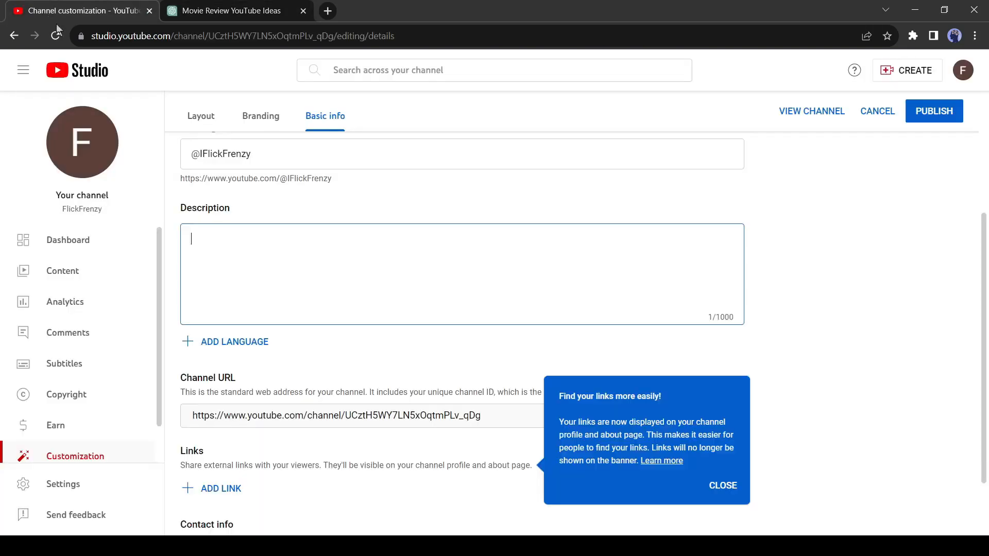
pyautogui.write('Welcome to FlickFrenzy! Discover insightful, entertaining, and honest movie reviews here. Our dedicated team of cinephiles discusses a wide range of films, from blockbusters to hidden gems, providing unbiased critiques and deeper insights. Join us for behind-the-scenes details, industry trends, and engaging discussions. Subscribe now to fuel your cinematic frenzy with FlickFrenzy!')
pyautogui.scroll(-2, 374, 335)
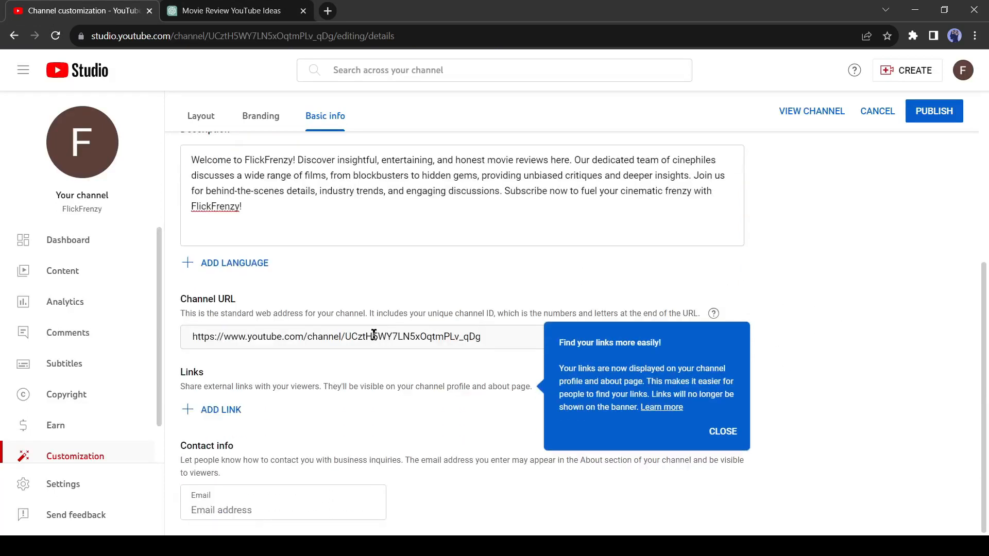
pyautogui.click(726, 433)
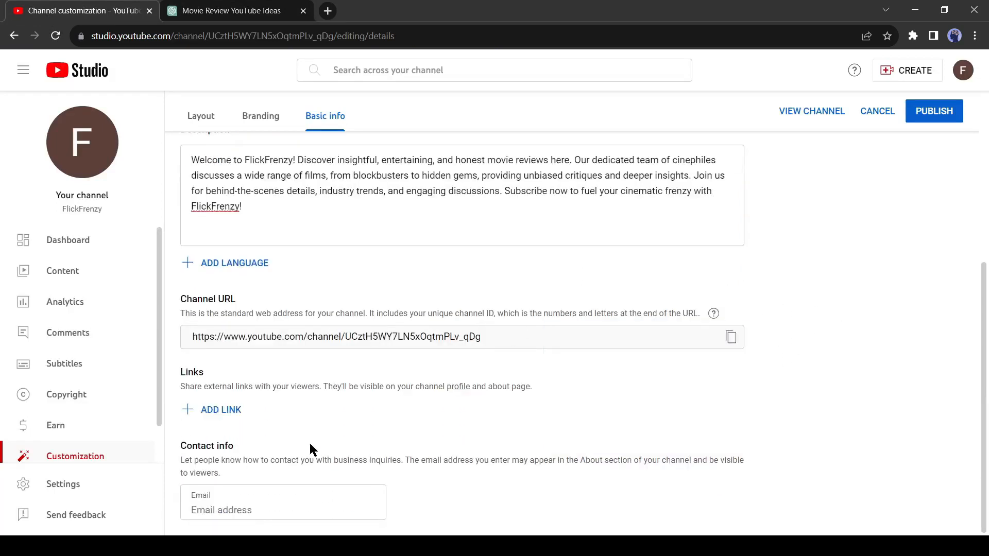
pyautogui.click(935, 111)
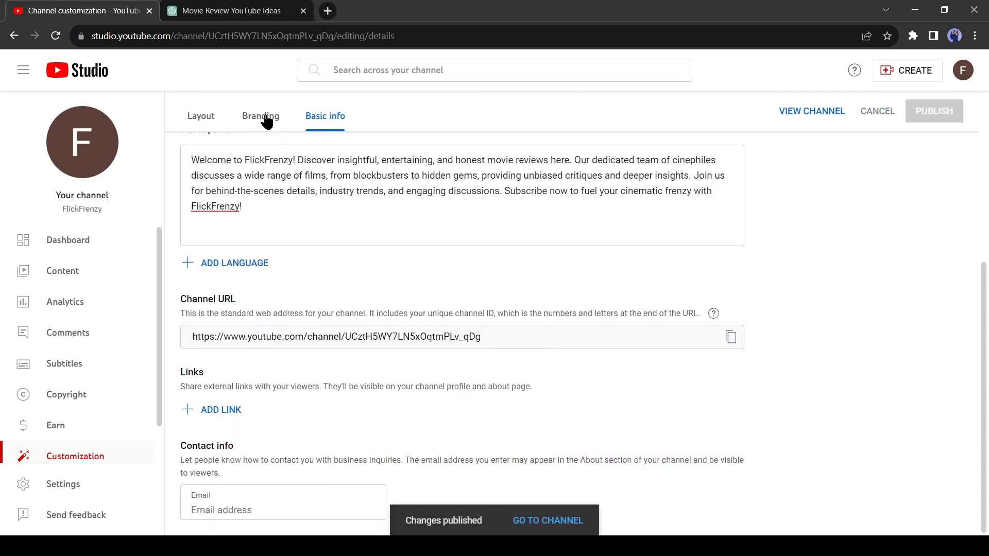
# Open the branding settings of the channel customization page
pyautogui.click(266, 117)
pyautogui.scroll(2, 255, 268)
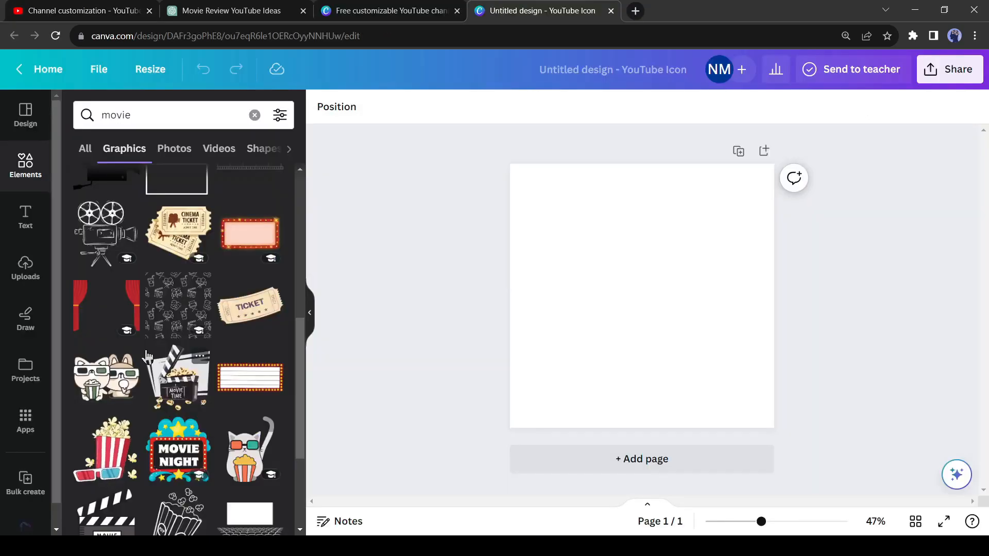
# Add the popcorn, drink and 3D glasses graphic from Canva's movie graphics to the YouTube Icon design and enlarge it
pyautogui.scroll(-2, 183, 352)
pyautogui.scroll(5, 183, 353)
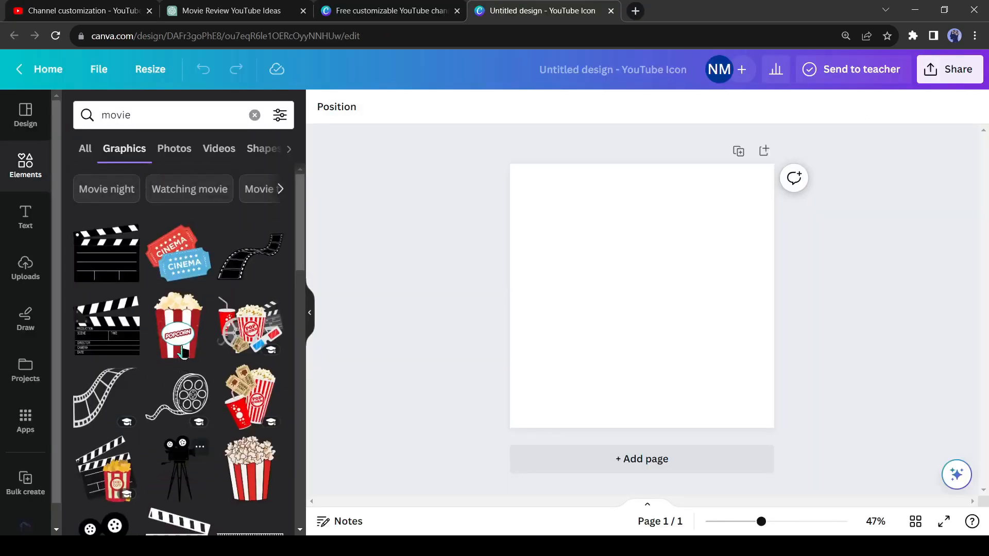
pyautogui.click(245, 321)
pyautogui.moveTo(623, 254); pyautogui.dragTo(767, 412)
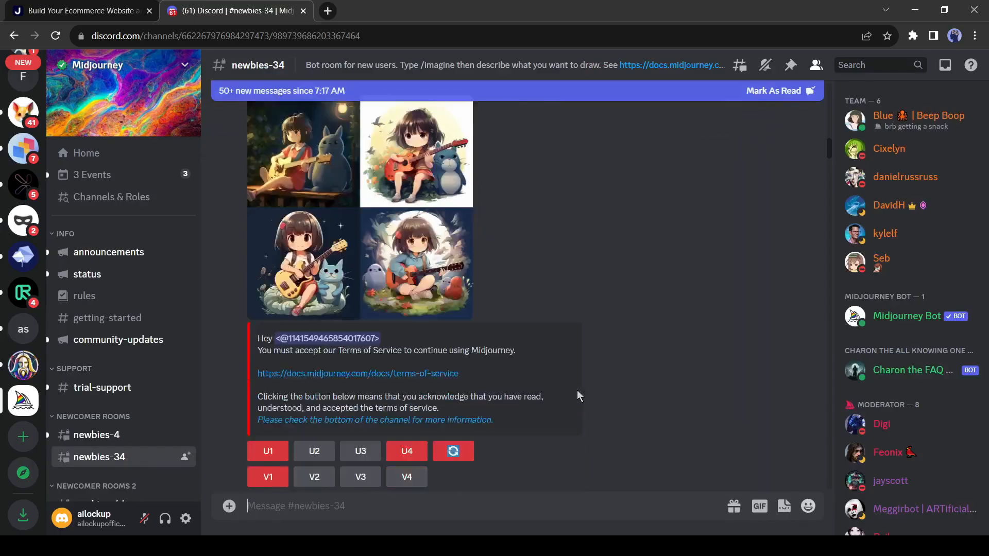
pyautogui.scroll(-5, 577, 391)
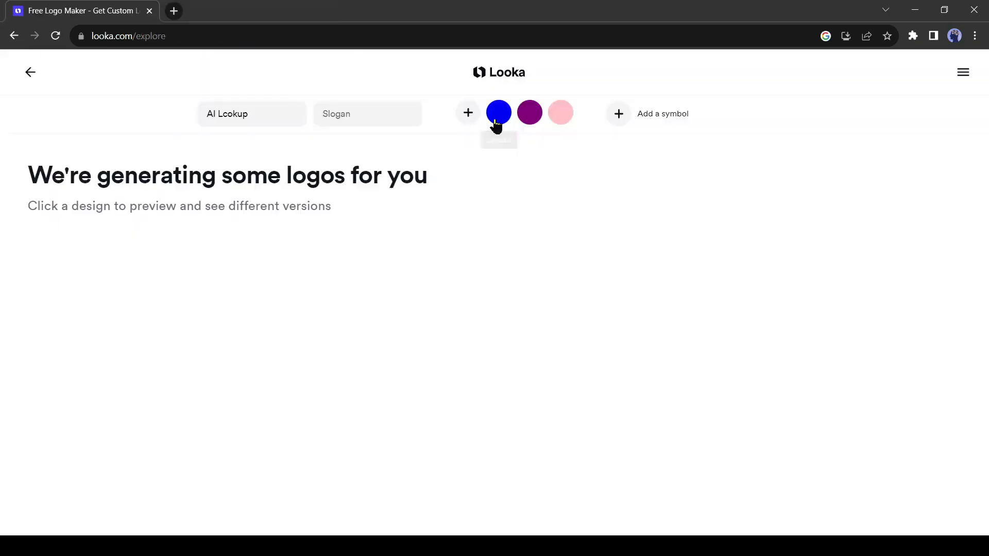
pyautogui.click(496, 123)
pyautogui.click(533, 123)
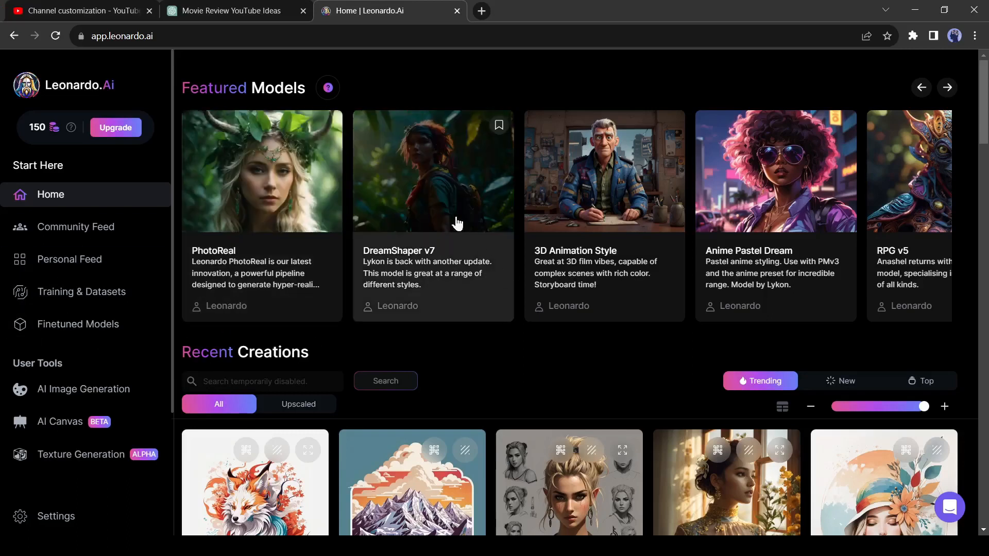
# Open Leonardo.Ai image generation with the DreamShaper v7 model and enter the movie review channel logo prompt with movie reel, popcorn and filmstrip motifs
pyautogui.click(457, 223)
pyautogui.click(614, 317)
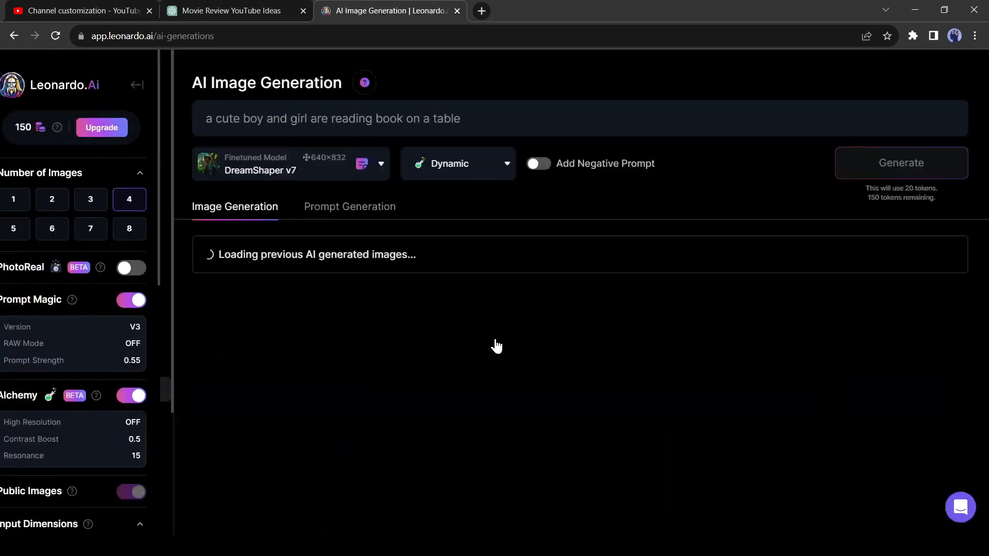
pyautogui.tripleClick(497, 118)
pyautogui.hotkey('ctrl', 'v')
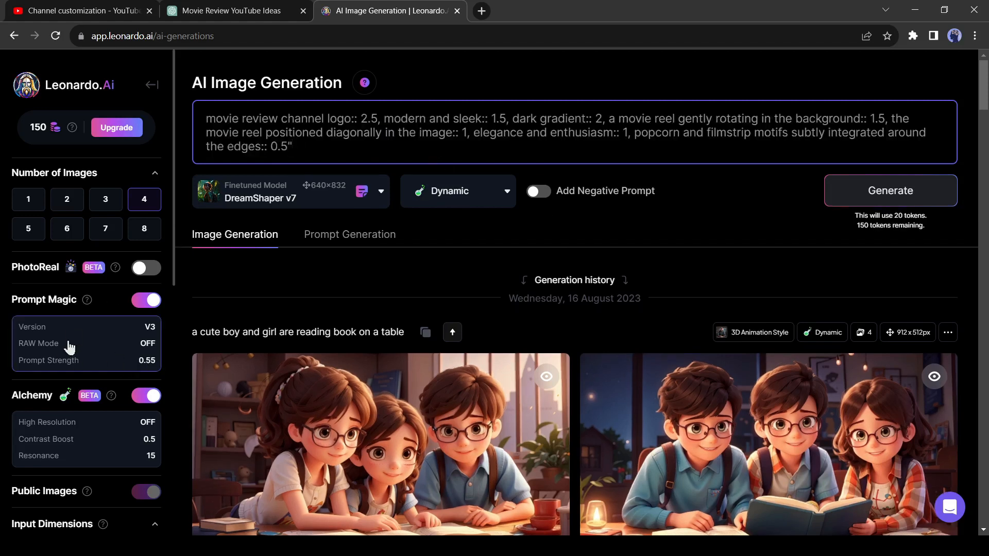
# Set the image aspect ratio to 1:1 and generate the logo images
pyautogui.scroll(-5, 71, 348)
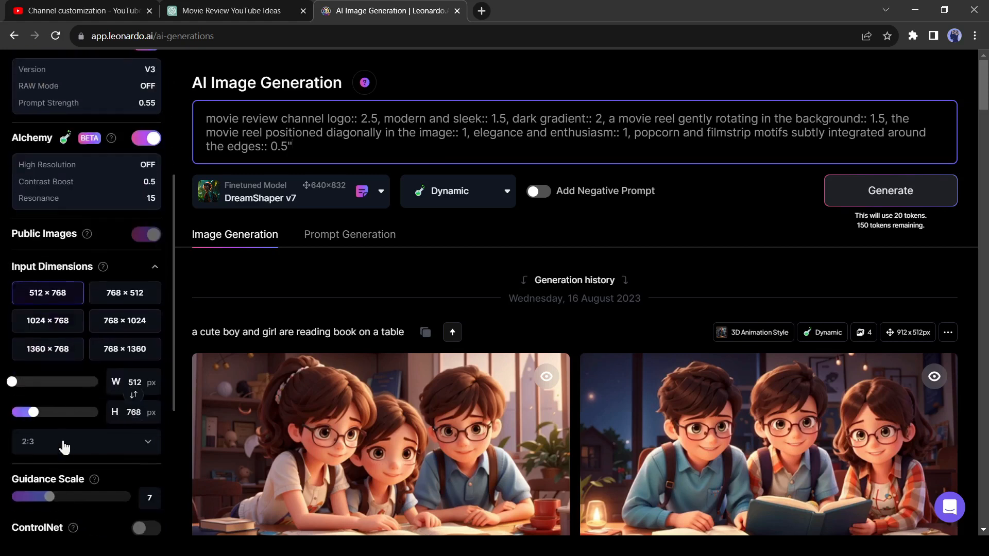
pyautogui.click(63, 449)
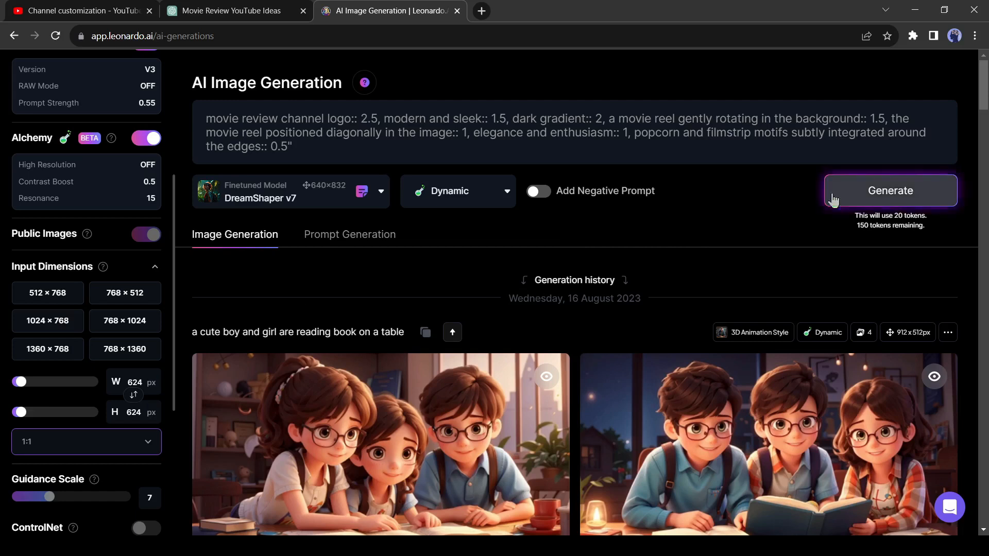
pyautogui.click(911, 197)
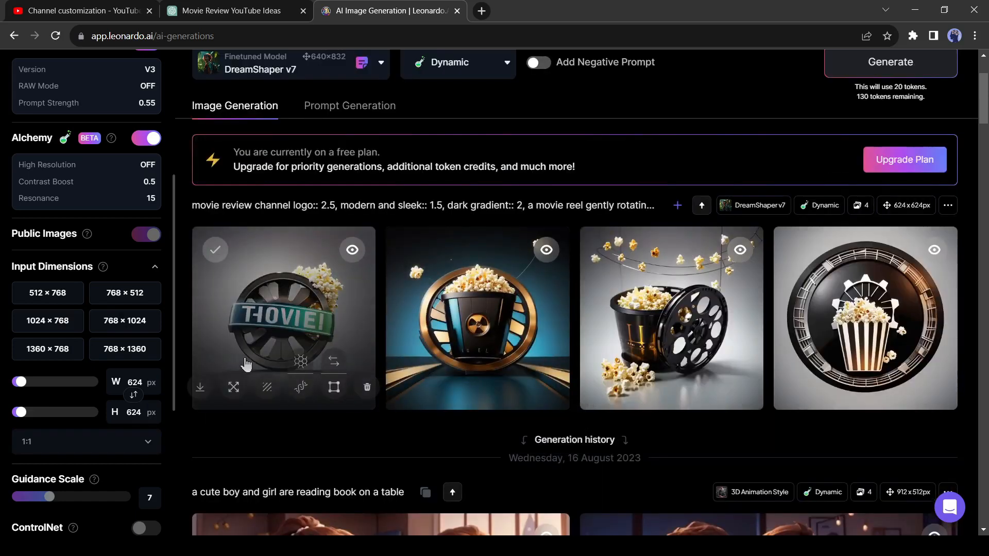
# Open the third generated image, the popcorn bucket with a leaning film reel, and download it
pyautogui.scroll(-3, 533, 332)
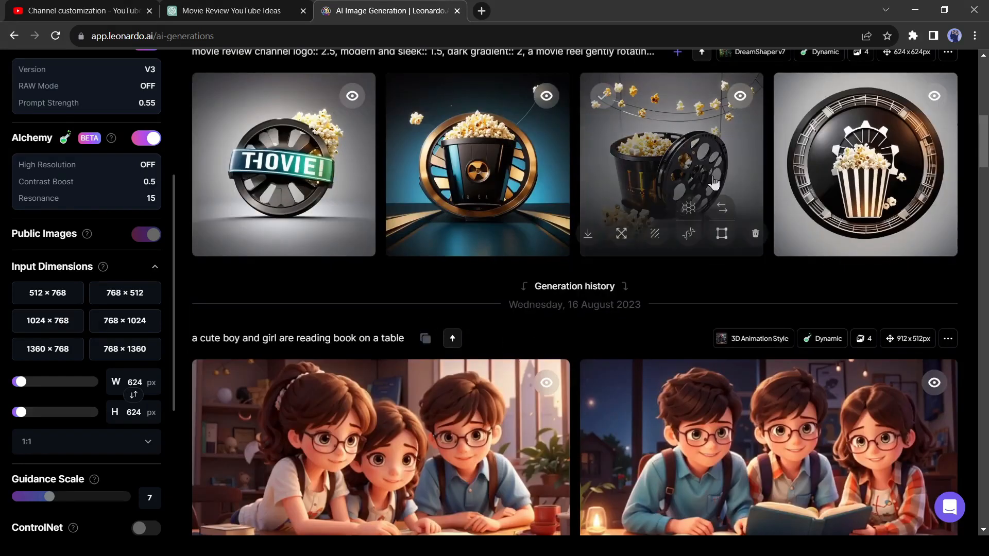
pyautogui.click(706, 158)
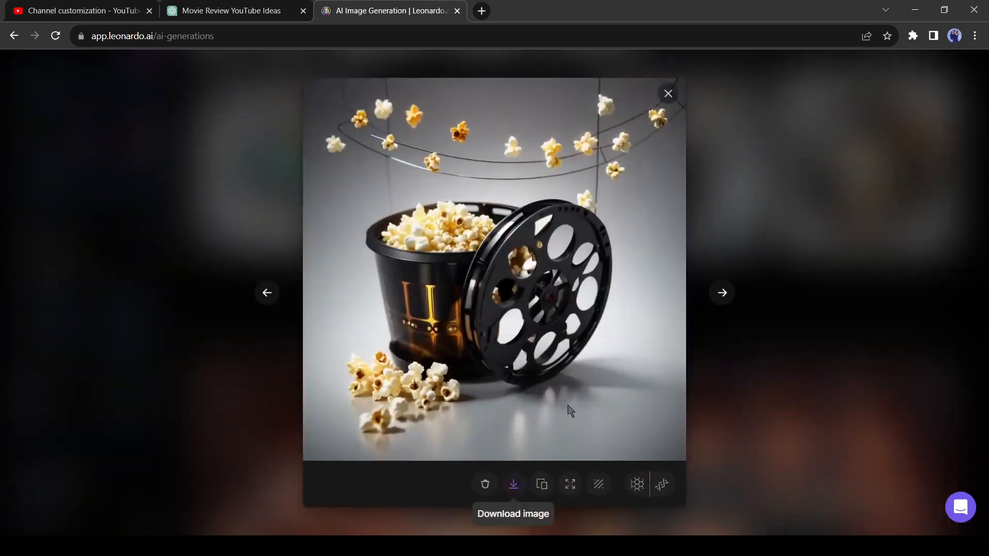
pyautogui.click(513, 484)
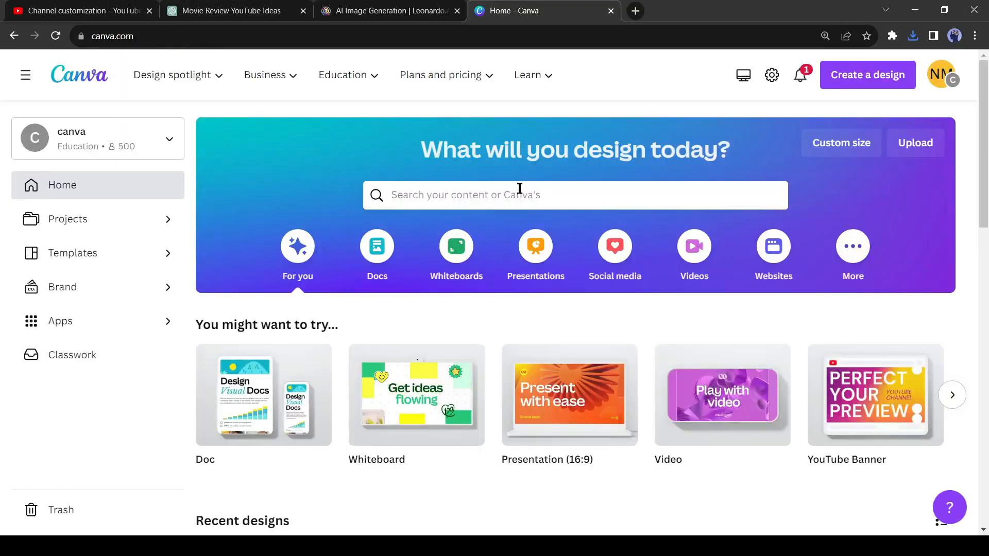
# Find the YouTube Channel Logo templates in Canva and create a blank YouTube Icon design
pyautogui.click(517, 189)
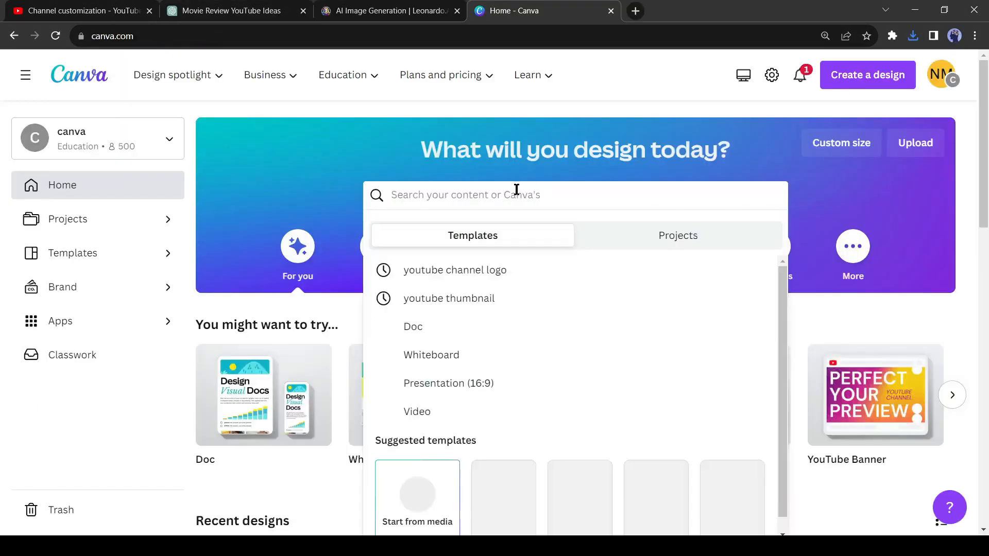
pyautogui.write('You')
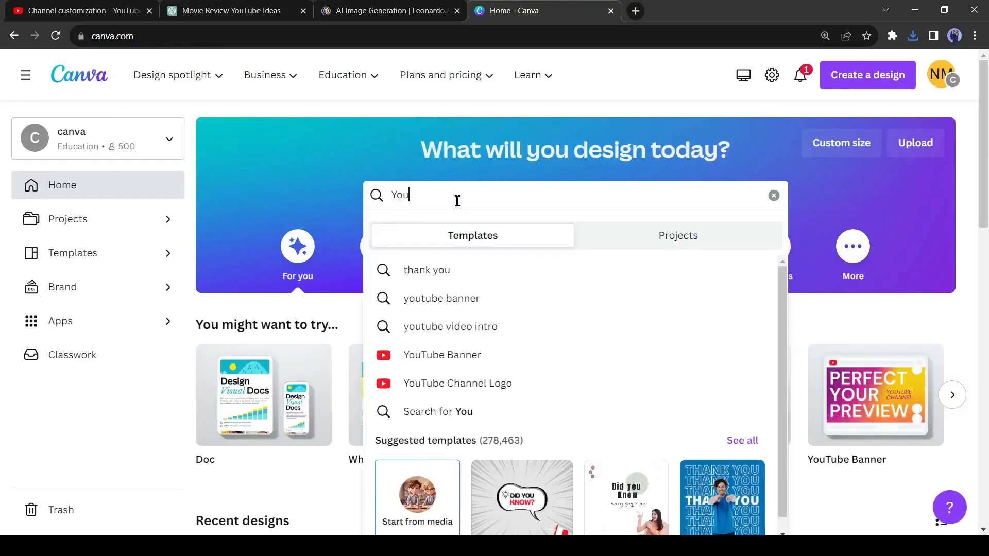
pyautogui.click(475, 384)
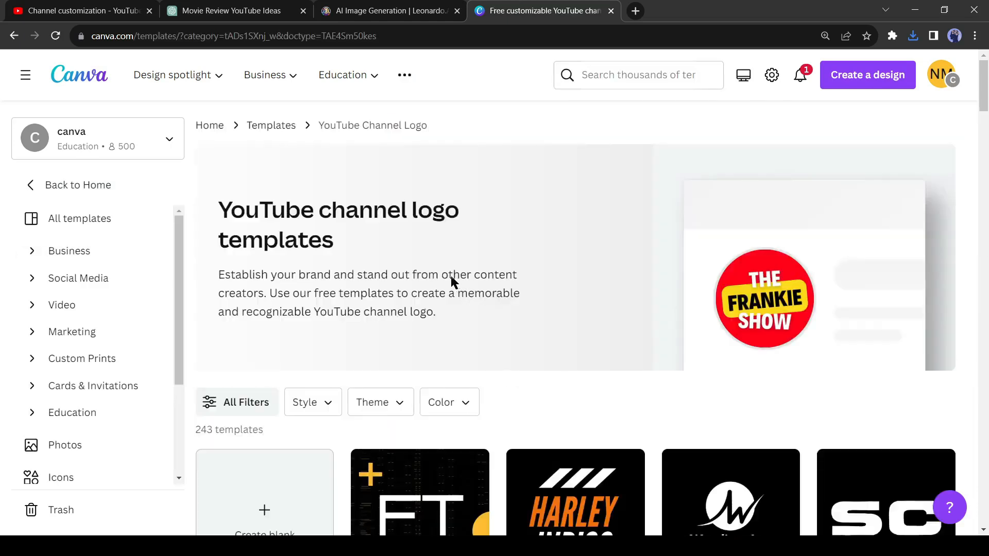
pyautogui.scroll(-3, 360, 288)
pyautogui.click(246, 395)
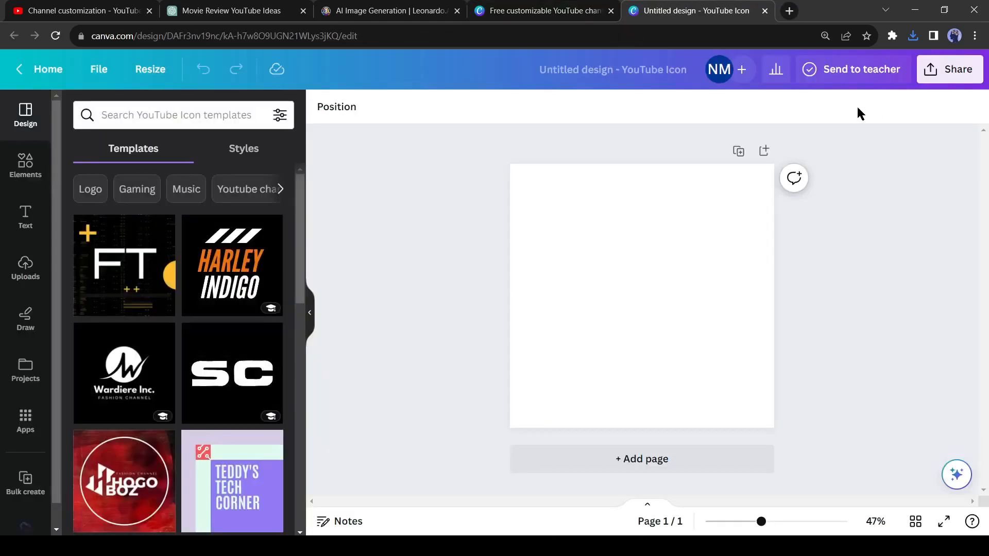
# Add the uploaded popcorn bucket and film reel image to the icon design and enlarge it to fill the canvas
pyautogui.click(25, 265)
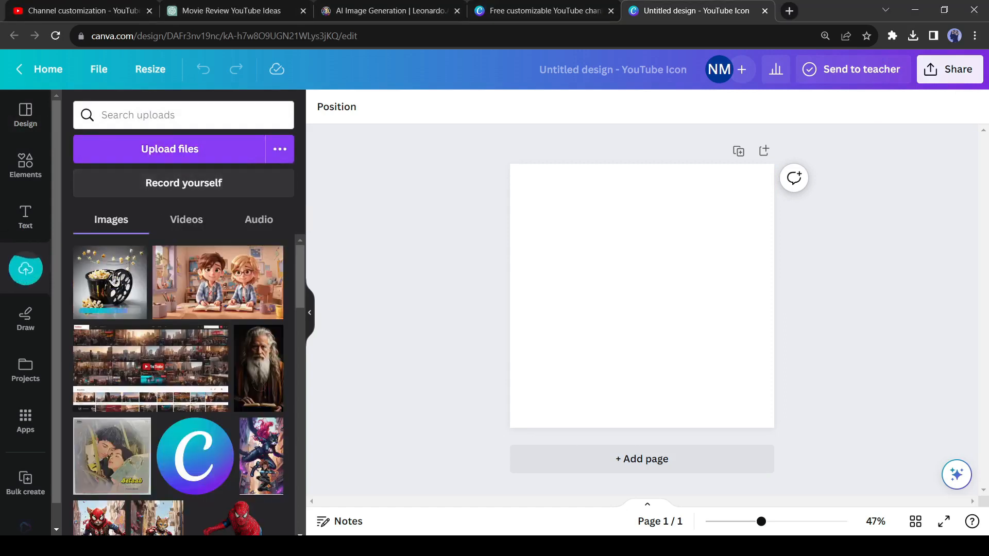
pyautogui.click(114, 280)
pyautogui.moveTo(643, 295); pyautogui.dragTo(597, 248)
pyautogui.moveTo(680, 331); pyautogui.dragTo(793, 452)
# Add a heading to the icon design that reads FlickFrenzy, the channel name chosen from the ChatGPT suggestions
pyautogui.click(25, 216)
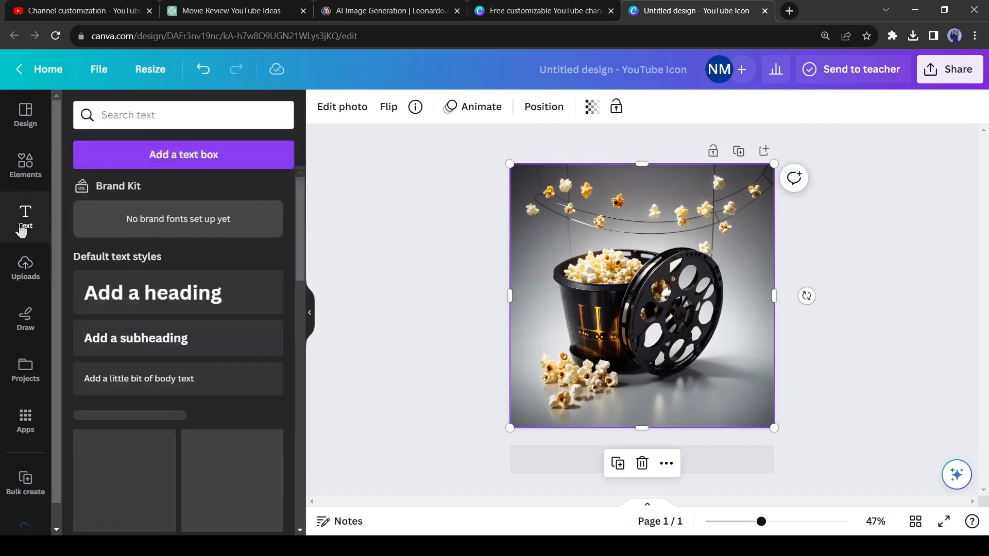
pyautogui.click(200, 304)
pyautogui.click(268, 9)
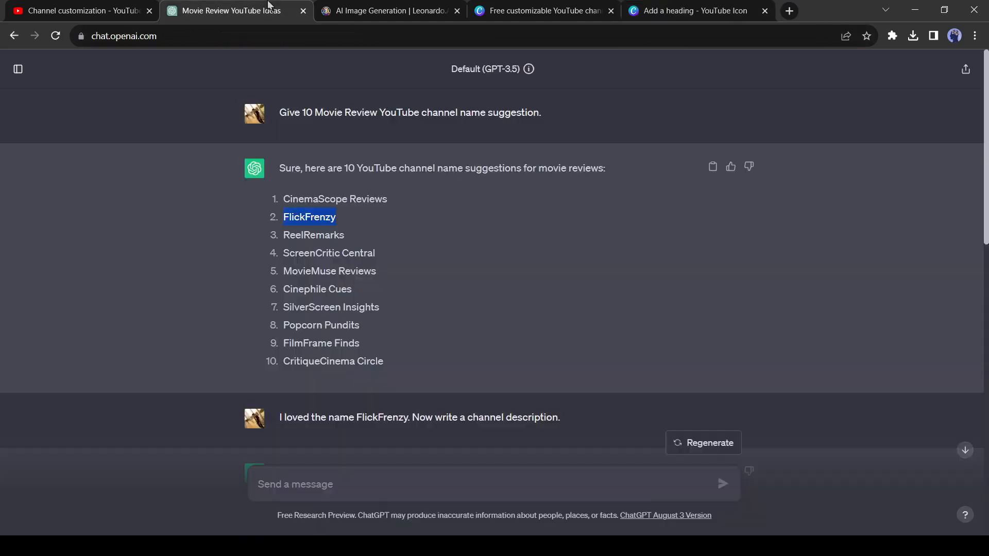
pyautogui.click(687, 11)
pyautogui.doubleClick(647, 295)
pyautogui.write('FlickFrenzy')
pyautogui.click(660, 342)
# Enlarge the FlickFrenzy heading to font size 103 and place it across the popcorn bucket and reel
pyautogui.moveTo(653, 296); pyautogui.dragTo(639, 378)
pyautogui.moveTo(704, 360); pyautogui.dragTo(748, 352)
pyautogui.moveTo(671, 374); pyautogui.dragTo(666, 362)
pyautogui.moveTo(544, 381); pyautogui.dragTo(524, 386)
pyautogui.moveTo(600, 365); pyautogui.dragTo(607, 364)
# Style the FlickFrenzy heading in Albertus Nova, golden yellow with a black outline, and shrink it slightly over the bucket
pyautogui.click(370, 110)
pyautogui.scroll(-4, 248, 319)
pyautogui.scroll(-8, 179, 368)
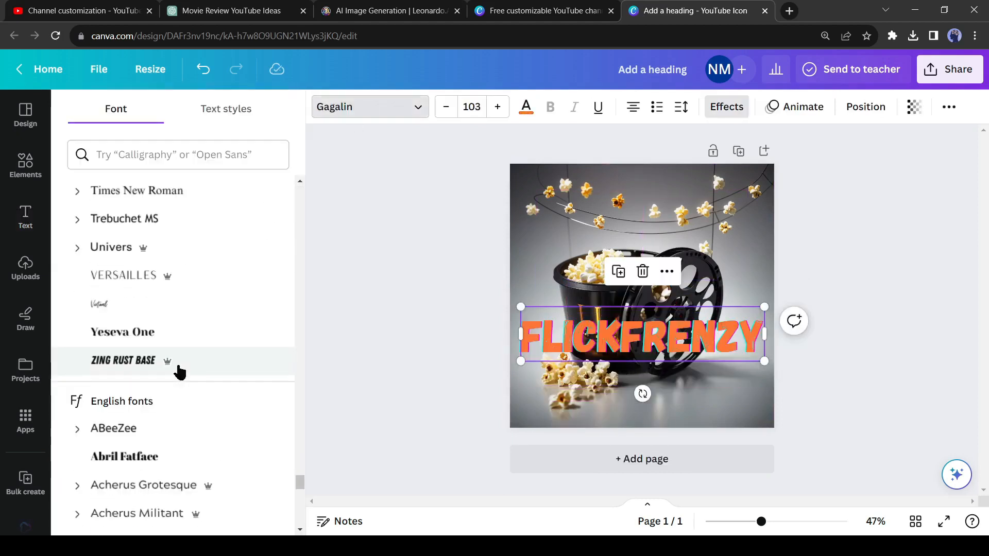
pyautogui.click(176, 341)
pyautogui.scroll(-1, 176, 342)
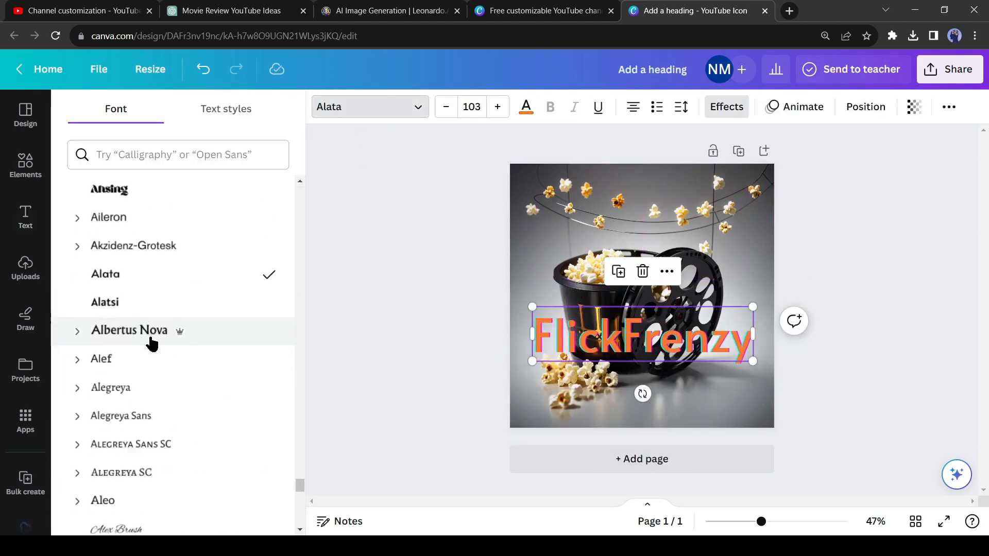
pyautogui.click(152, 338)
pyautogui.click(461, 342)
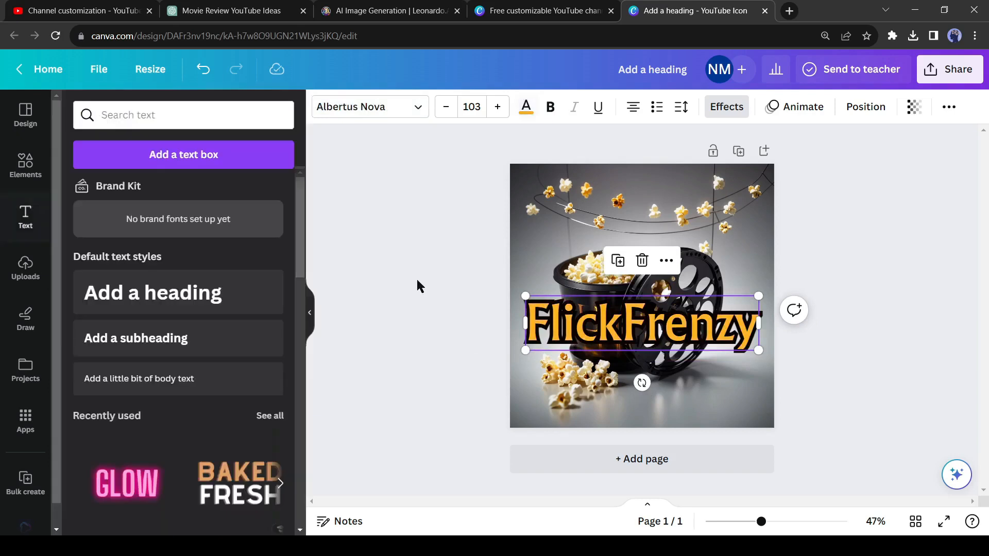
pyautogui.moveTo(526, 361); pyautogui.dragTo(699, 330)
pyautogui.click(854, 239)
# Download the finished channel logo as a JPG file
pyautogui.click(949, 70)
pyautogui.click(814, 425)
pyautogui.click(806, 170)
pyautogui.click(798, 212)
pyautogui.click(835, 337)
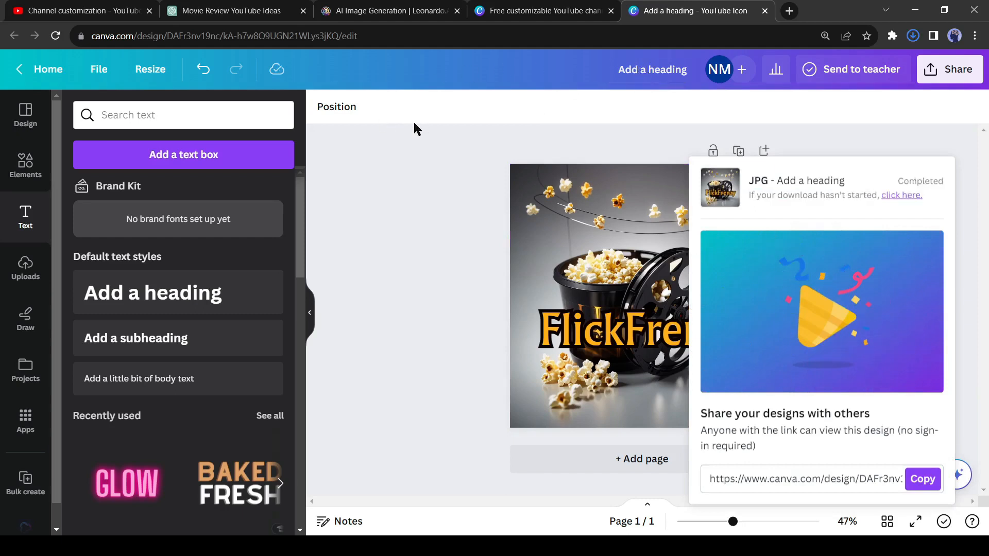
# Close the logo design, search templates for youtube channel banner and customize the Pink and Purple Gradient Vlogger template
pyautogui.click(764, 11)
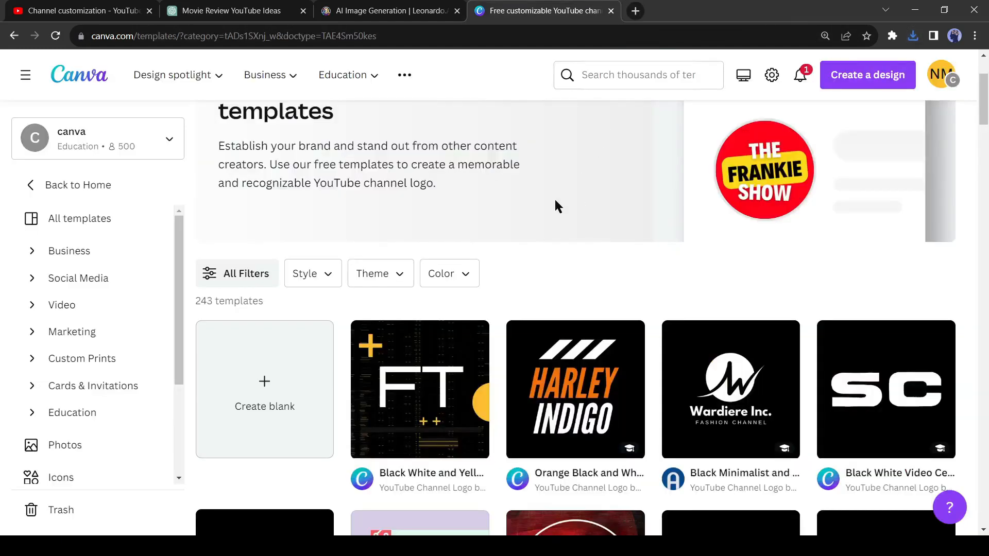
pyautogui.scroll(2, 555, 206)
pyautogui.click(596, 75)
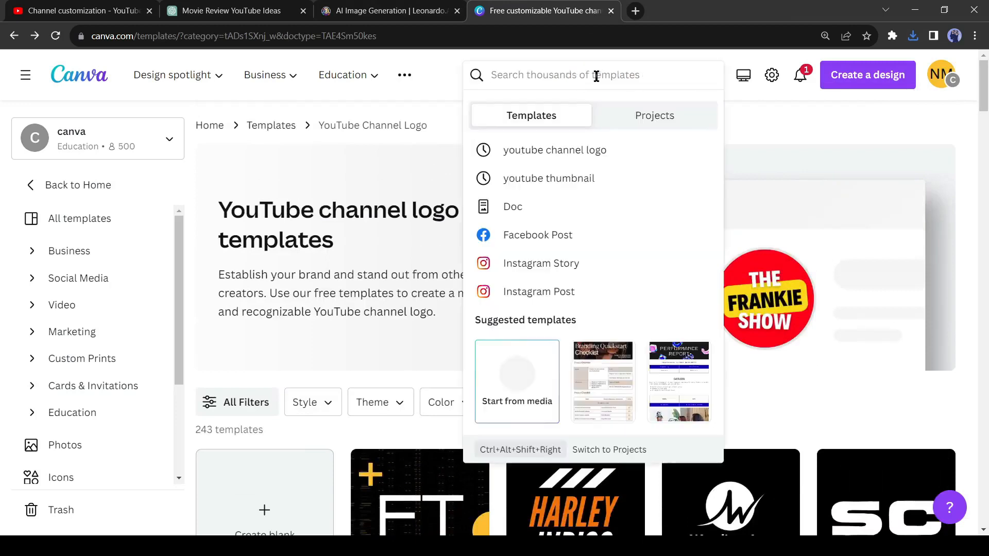
pyautogui.write('YouTube Ba')
pyautogui.click(577, 178)
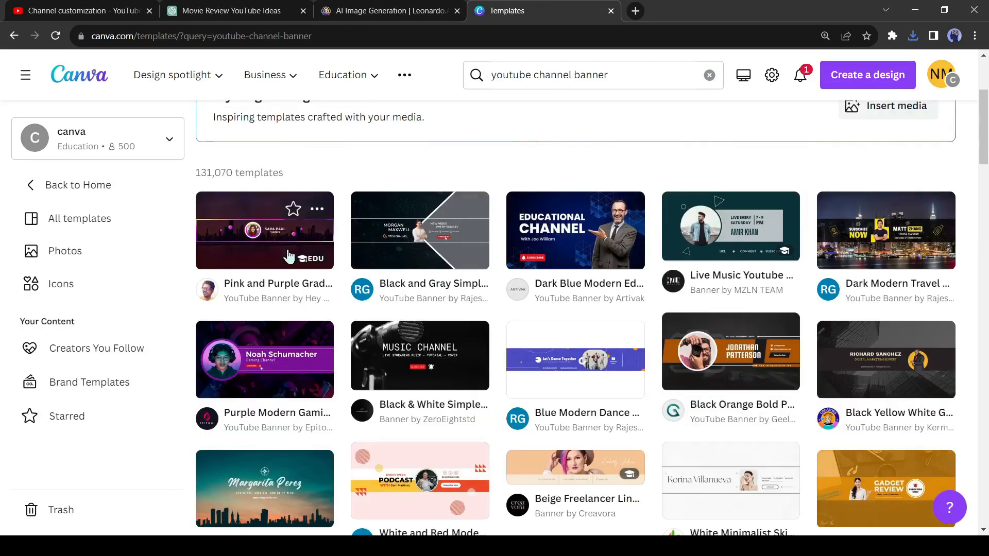
pyautogui.click(294, 240)
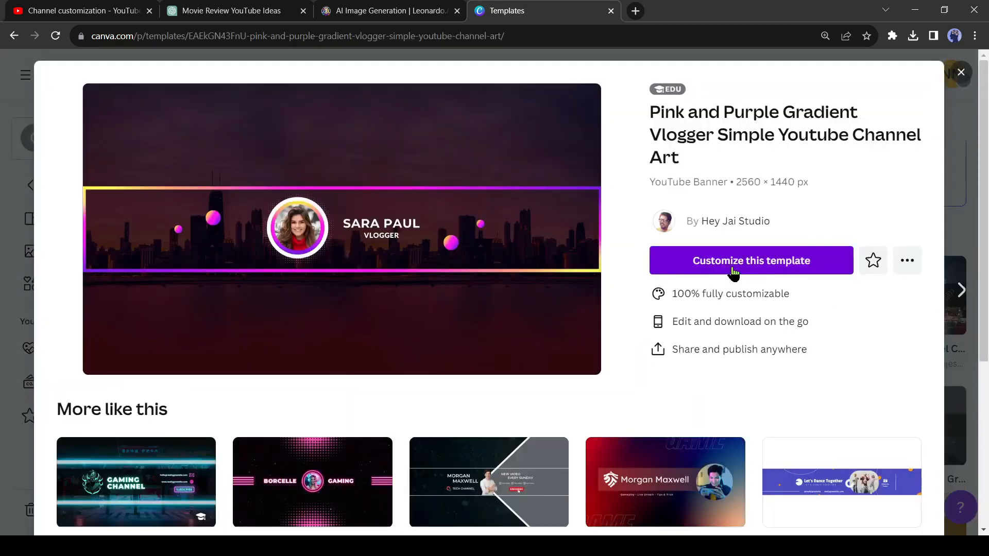
pyautogui.click(742, 266)
# Replace the banner's portrait with the popcorn and film reel image, change the name to FLICKFRENZY and remove the VLOGGER subtitle
pyautogui.moveTo(111, 283); pyautogui.dragTo(598, 296)
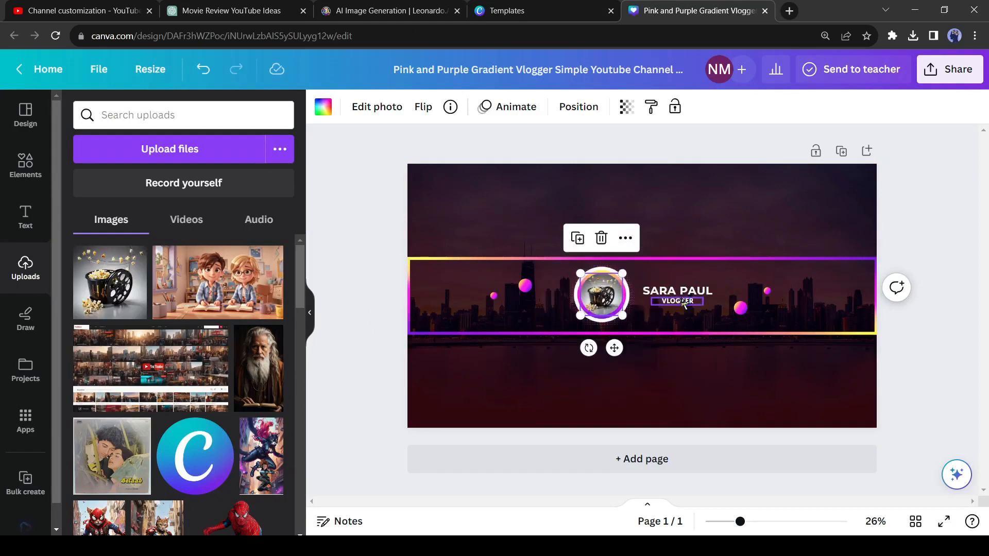
pyautogui.doubleClick(679, 291)
pyautogui.write('FLICKFRENZY')
pyautogui.click(370, 107)
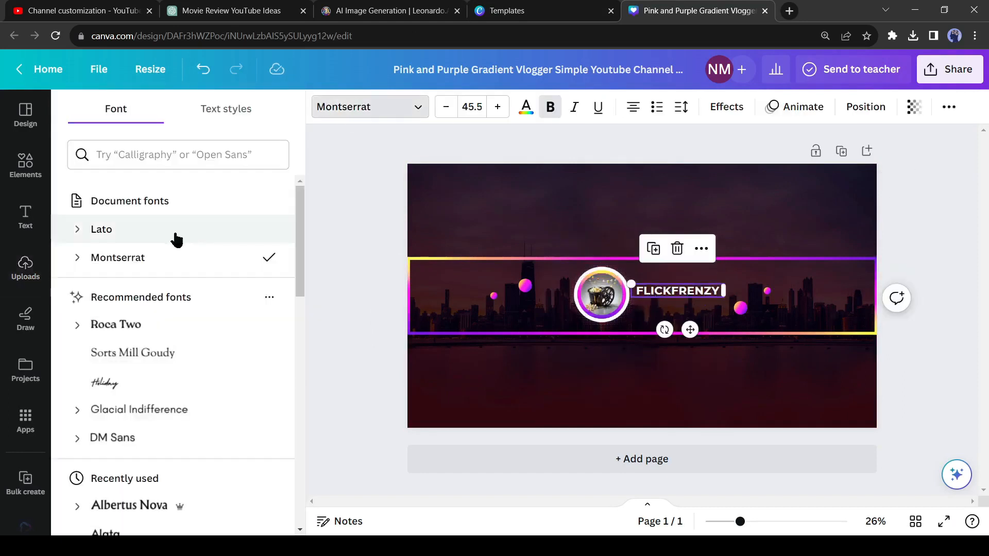
pyautogui.click(165, 325)
pyautogui.click(353, 321)
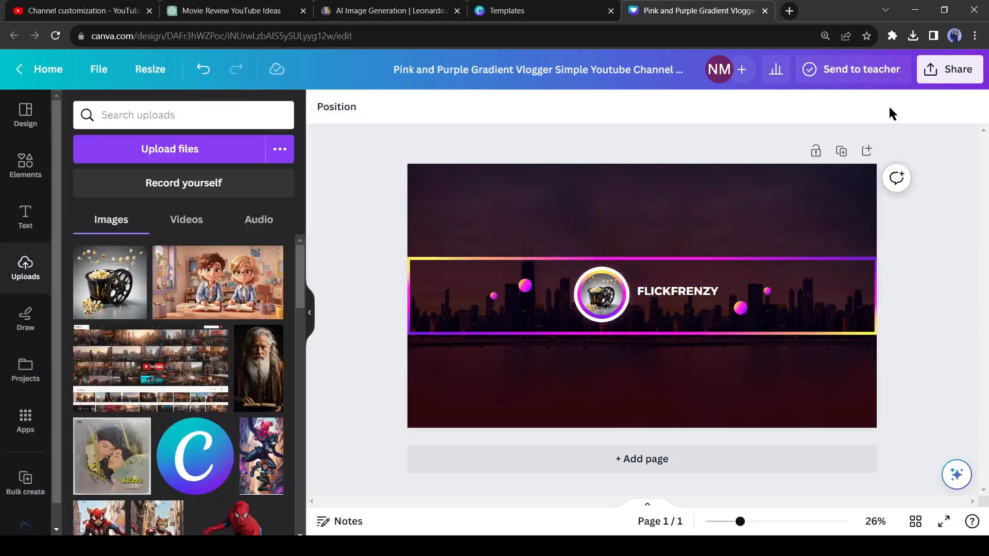
# Download the channel banner as a JPG file
pyautogui.click(949, 69)
pyautogui.scroll(-2, 808, 356)
pyautogui.click(808, 355)
pyautogui.click(819, 170)
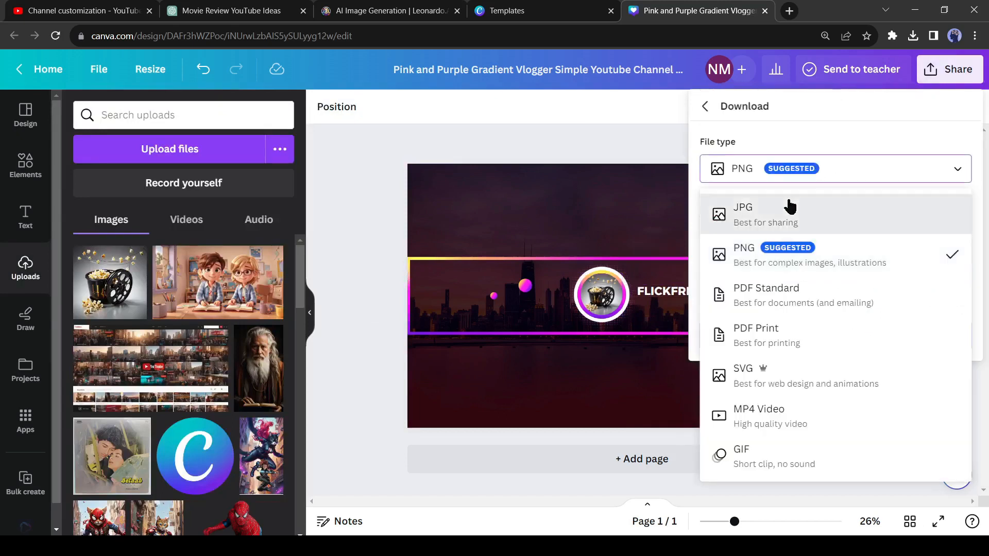
pyautogui.click(789, 206)
pyautogui.click(834, 342)
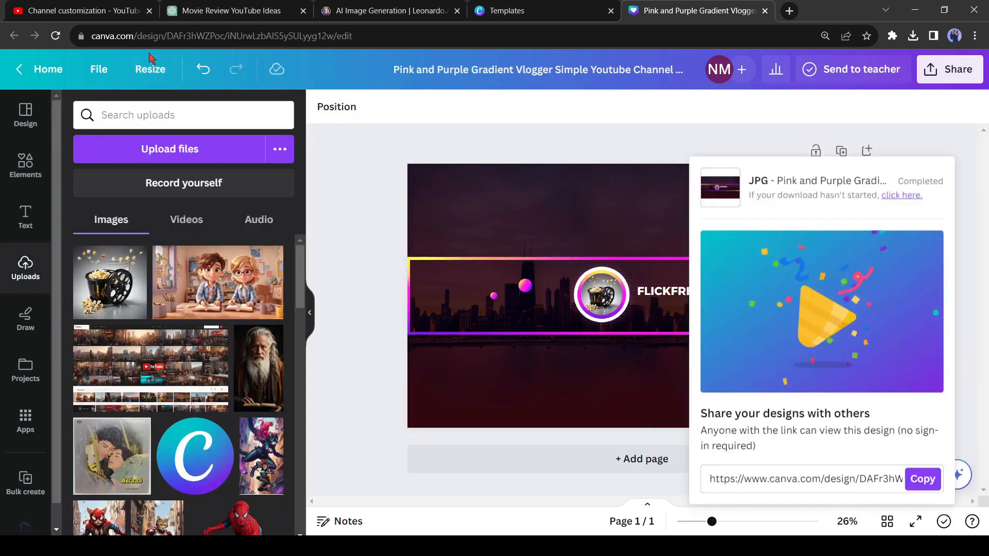
pyautogui.click(83, 11)
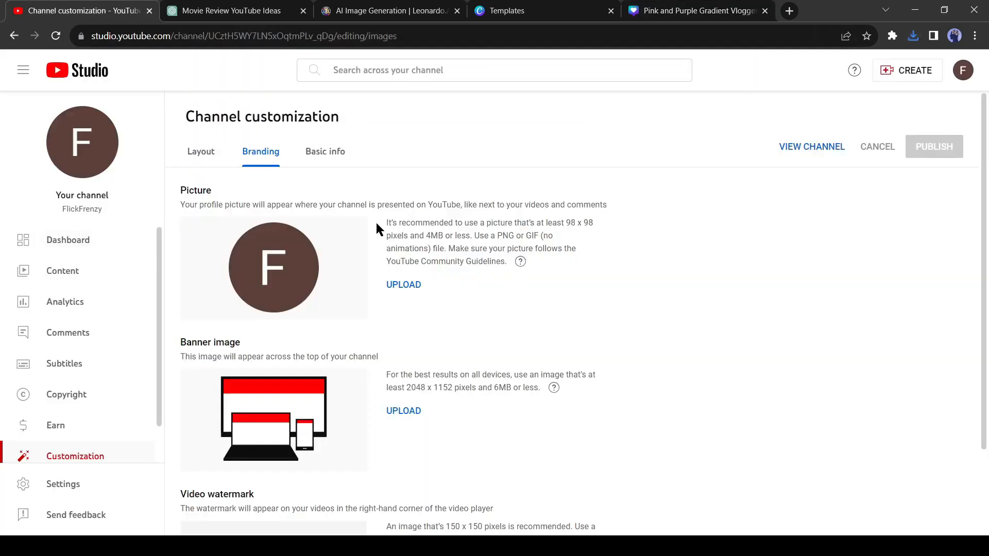
pyautogui.click(401, 284)
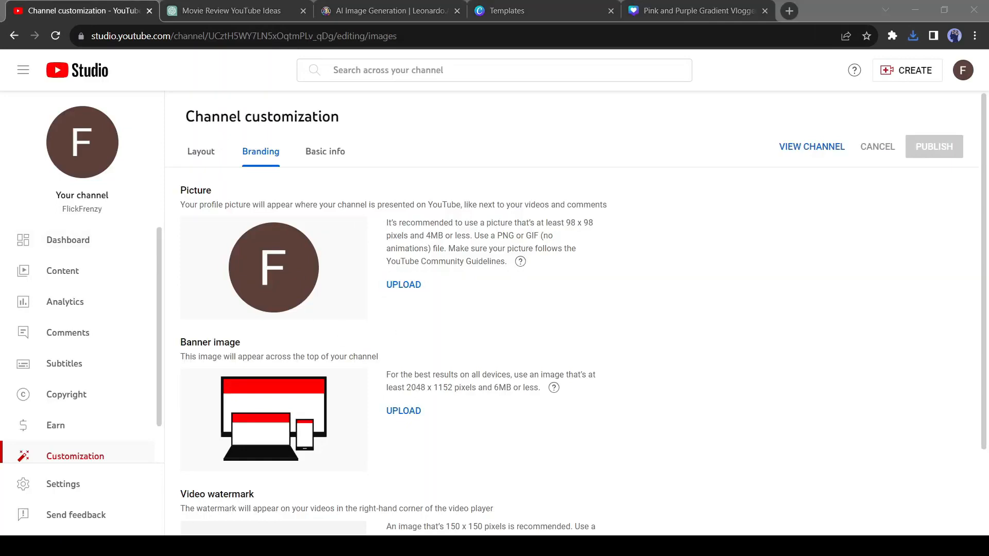
pyautogui.doubleClick(288, 173)
pyautogui.click(772, 489)
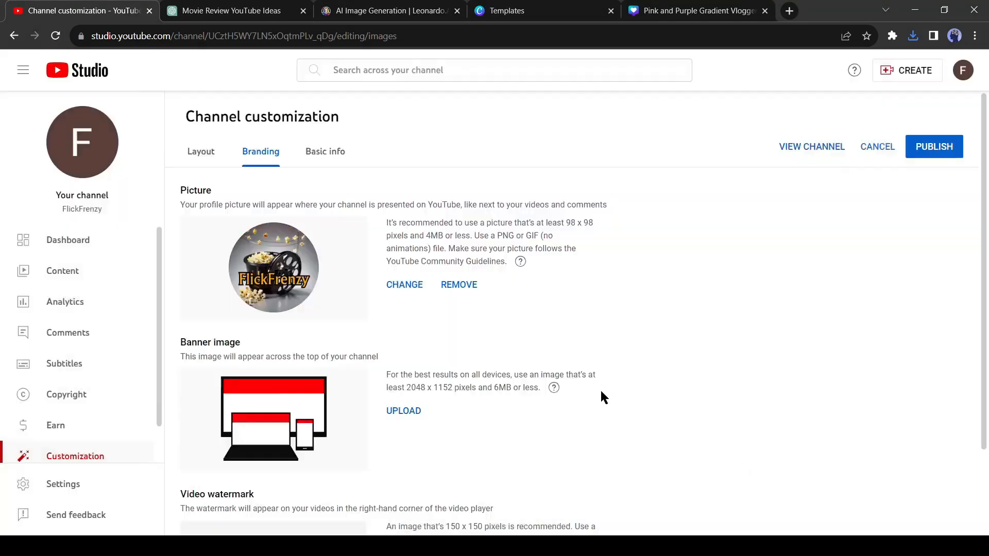
# Upload the FLICKFRENZY banner as the channel's banner image, keeping the default crop
pyautogui.click(404, 411)
pyautogui.doubleClick(226, 175)
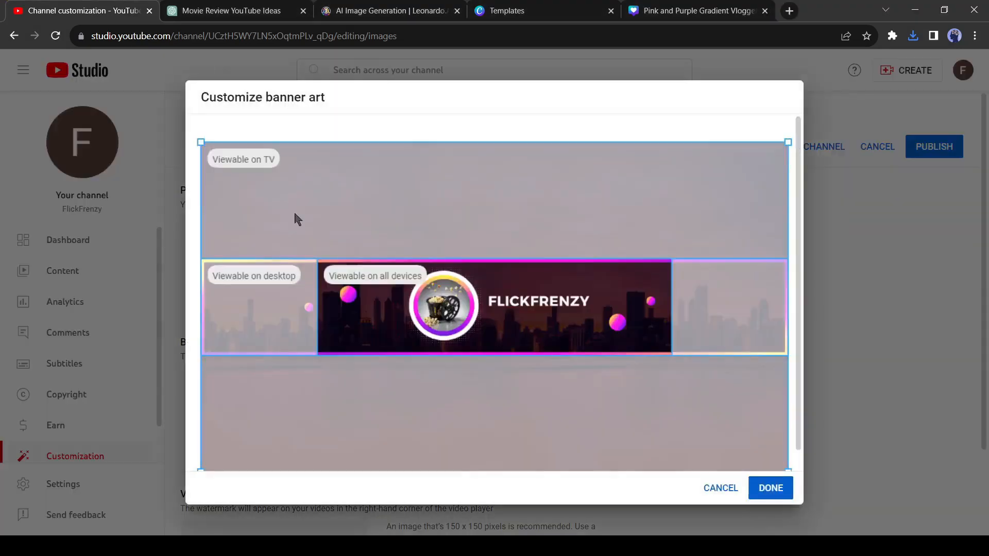
pyautogui.click(777, 495)
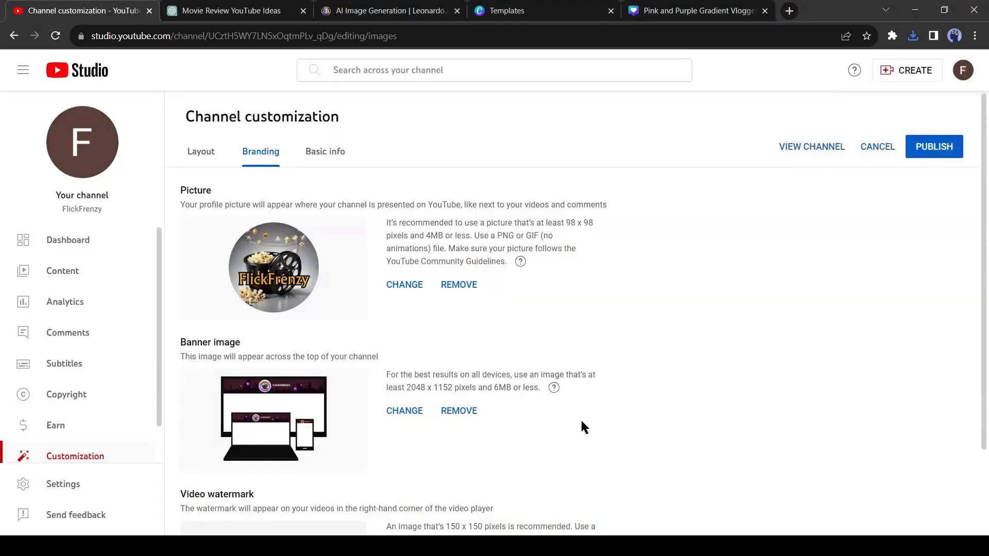
# Upload the popcorn and film reel logo as the channel's video watermark
pyautogui.scroll(-3, 581, 426)
pyautogui.click(399, 472)
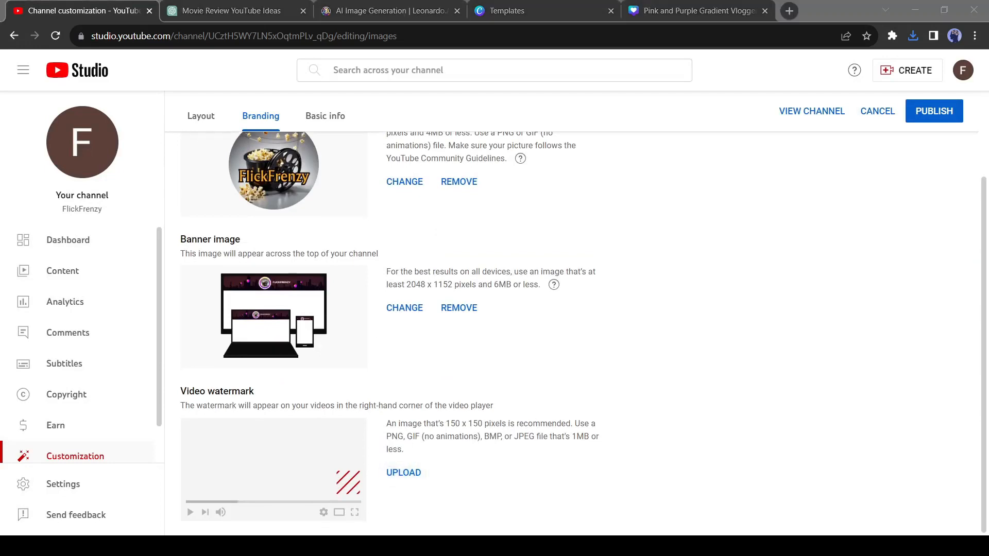
pyautogui.doubleClick(485, 302)
pyautogui.click(771, 489)
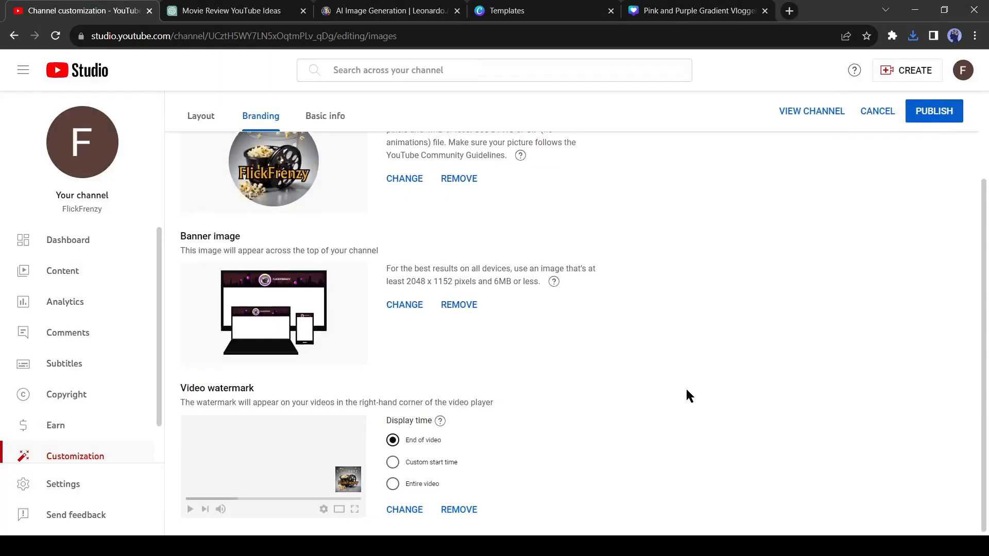
pyautogui.scroll(3, 696, 319)
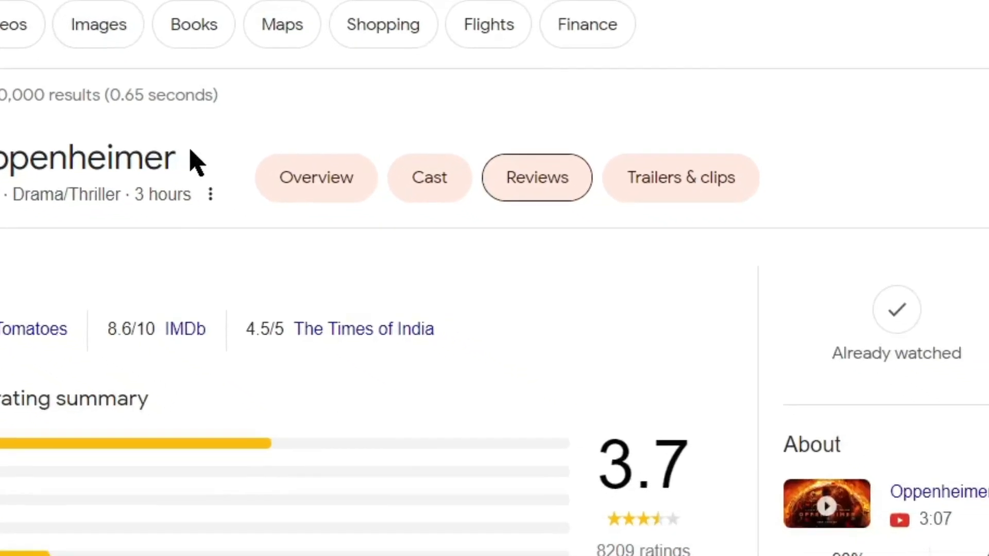
# Open The Guardian's Oppenheimer review from the Google results and select the review text for copying
pyautogui.scroll(-5, 369, 233)
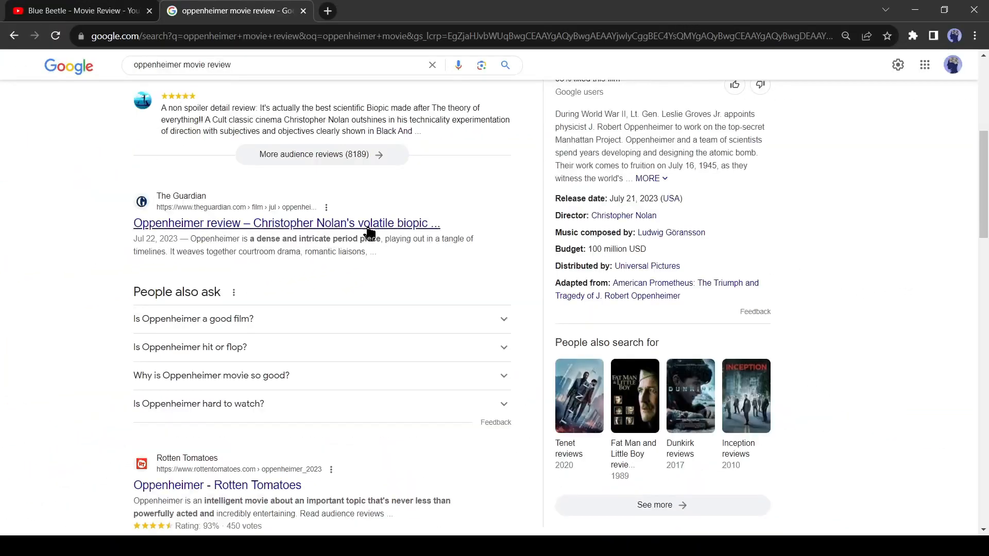
pyautogui.click(307, 227)
pyautogui.scroll(-10, 304, 227)
pyautogui.scroll(2, 303, 227)
pyautogui.moveTo(272, 325); pyautogui.dragTo(285, 254)
pyautogui.scroll(-7, 320, 381)
# Create a blank Google Docs document and paste the Guardian's Oppenheimer review paragraphs into it
pyautogui.hotkey('ctrl', 't')
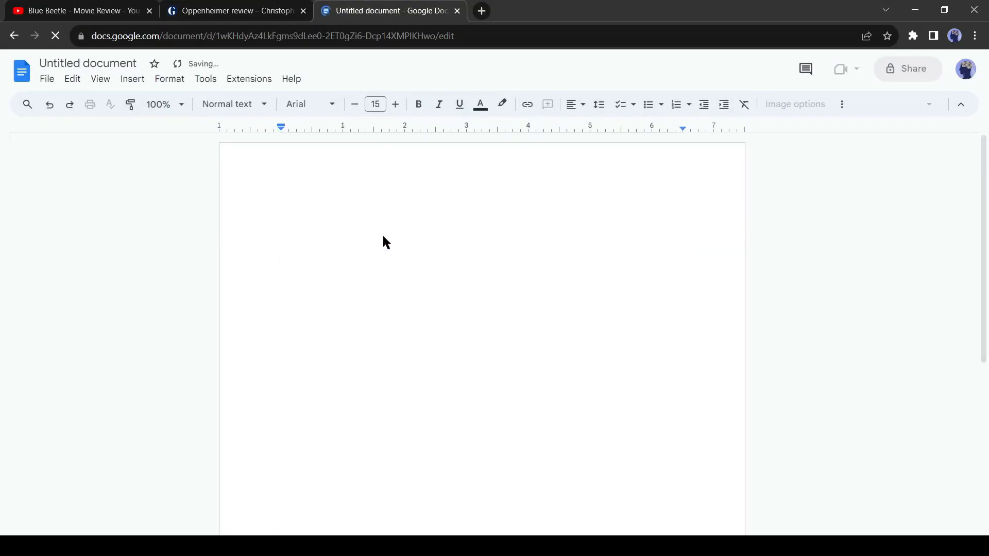
pyautogui.hotkey('ctrl', 'shift', 'Tab')
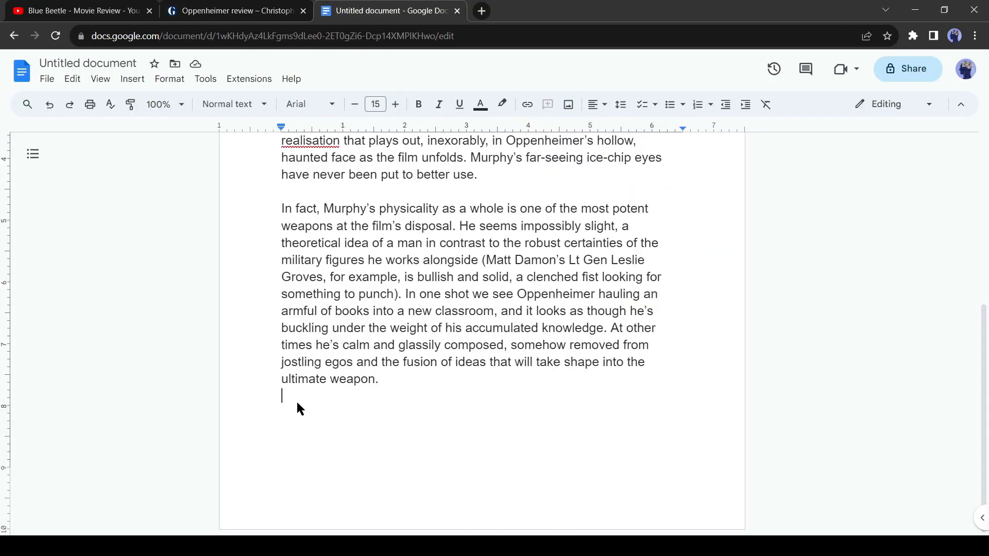
pyautogui.hotkey('ctrl', 'Home')
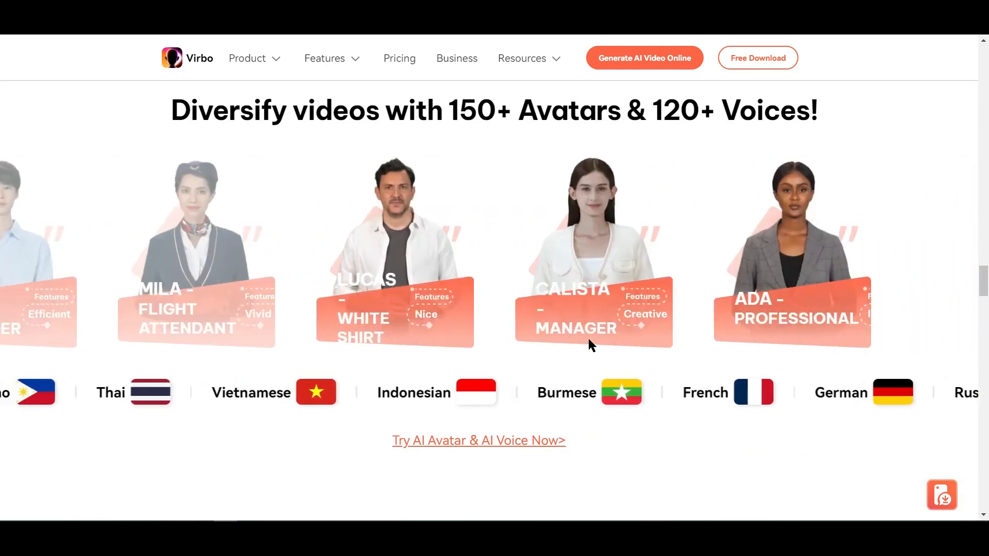
# Examine the avatar, voice language and product preview sections of the Virbo website
pyautogui.scroll(-2, 588, 339)
pyautogui.scroll(2, 588, 339)
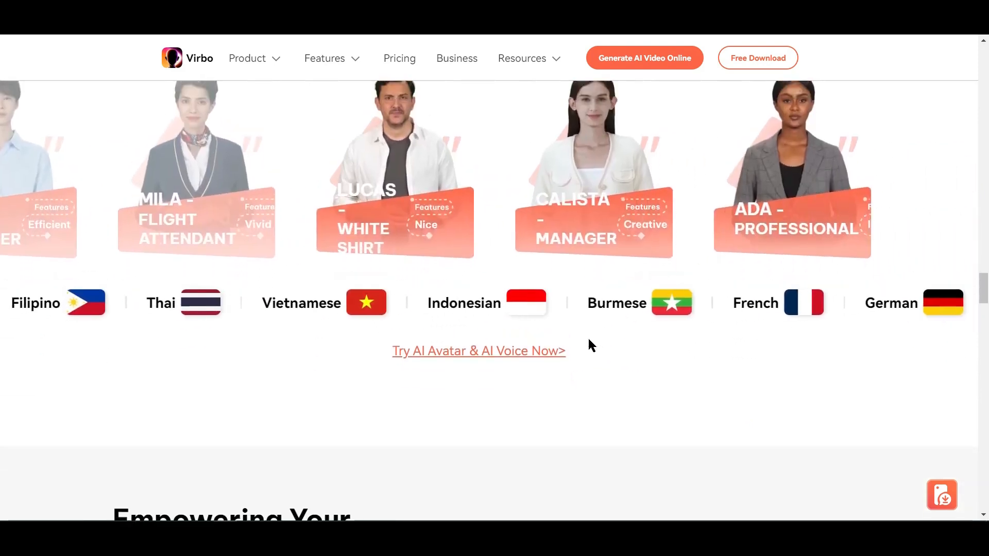
pyautogui.scroll(7, 588, 339)
pyautogui.scroll(3, 589, 337)
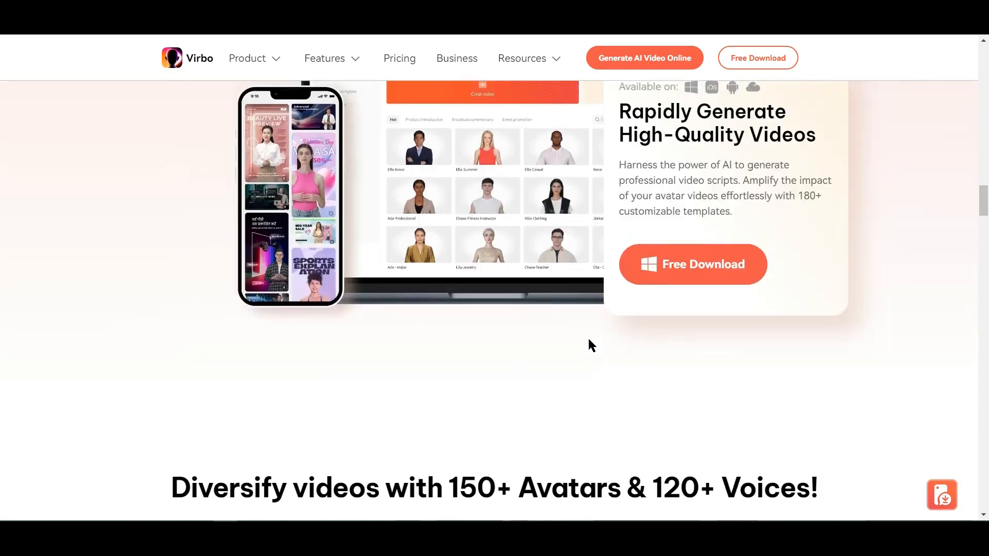
pyautogui.scroll(3, 565, 330)
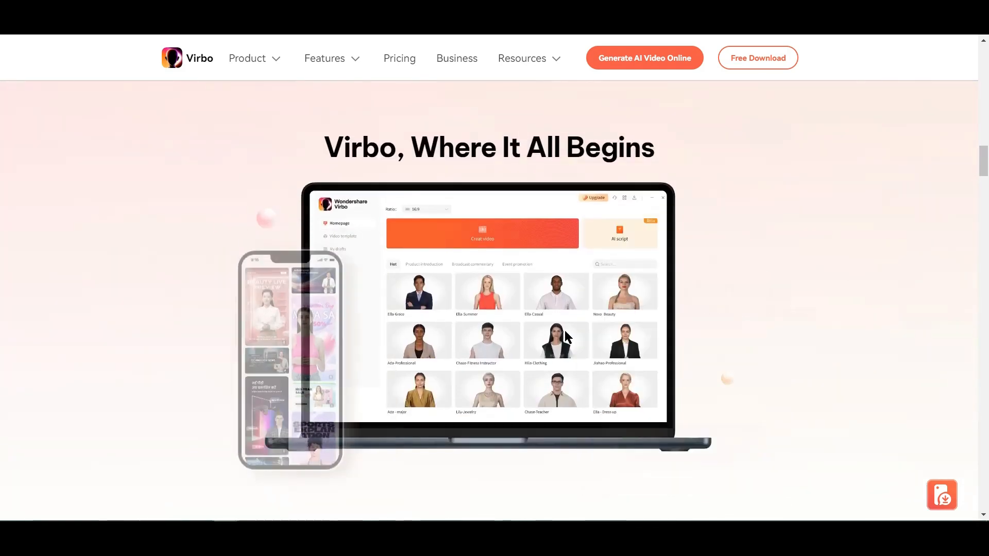
# Download the Windows version of Virbo from its website and start the program from the installer
pyautogui.scroll(1, 565, 329)
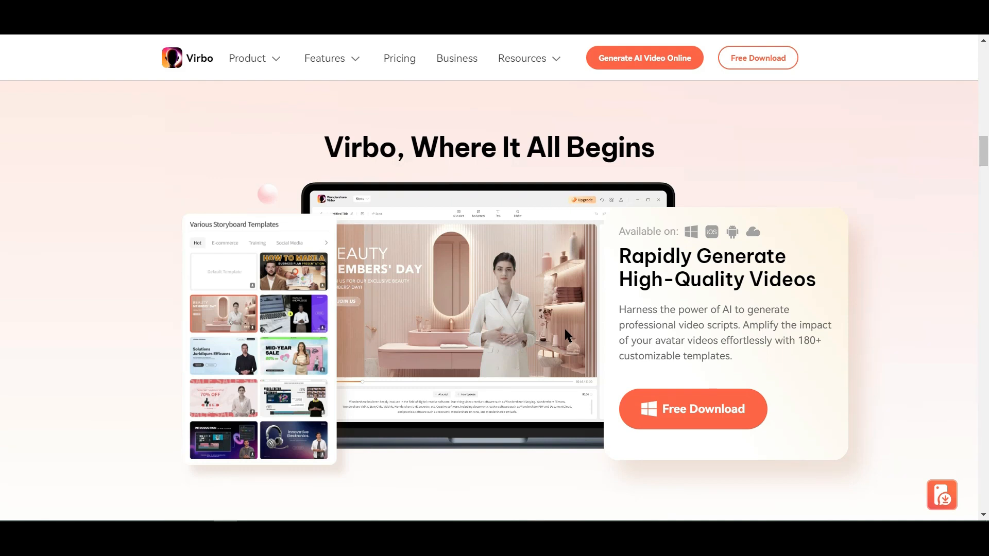
pyautogui.scroll(-1, 565, 330)
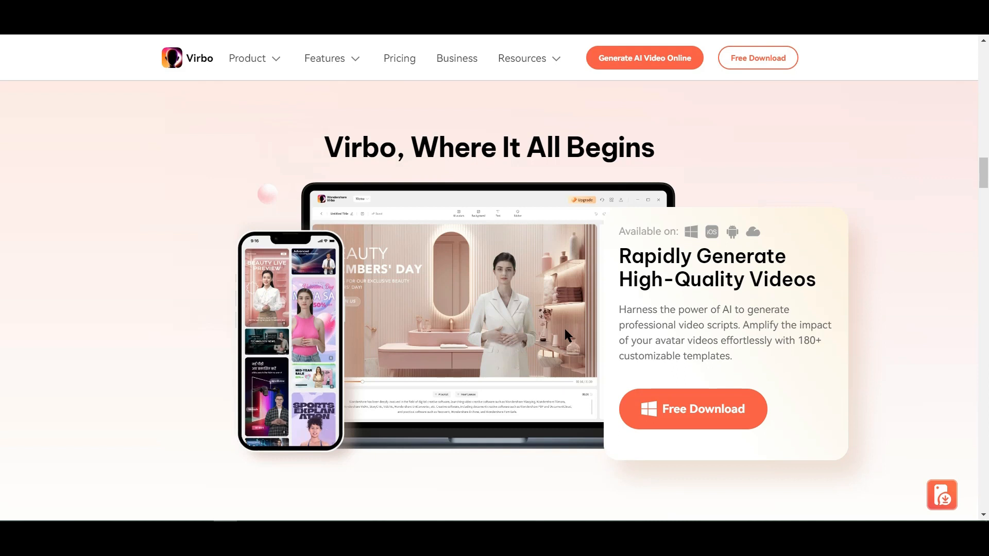
pyautogui.scroll(-2, 564, 329)
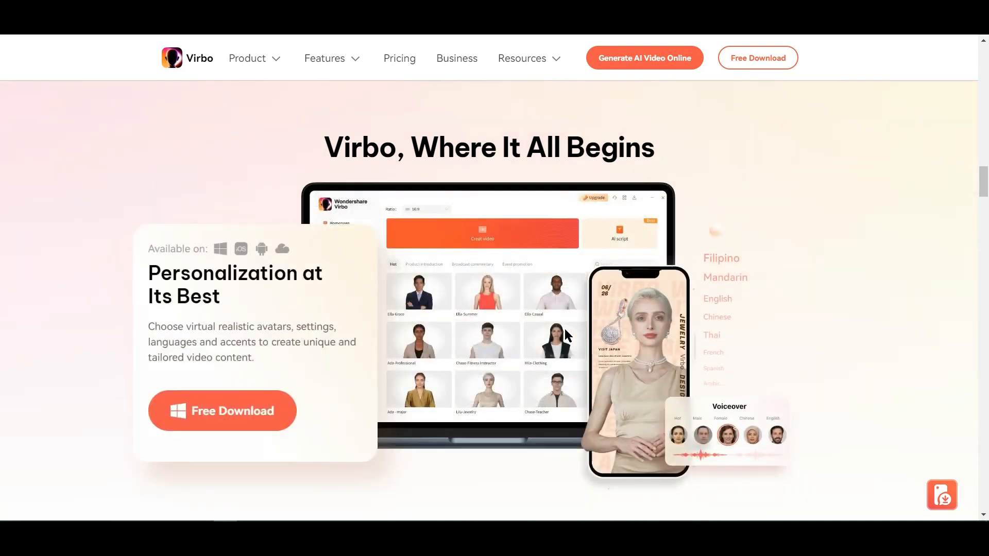
pyautogui.scroll(-2, 565, 328)
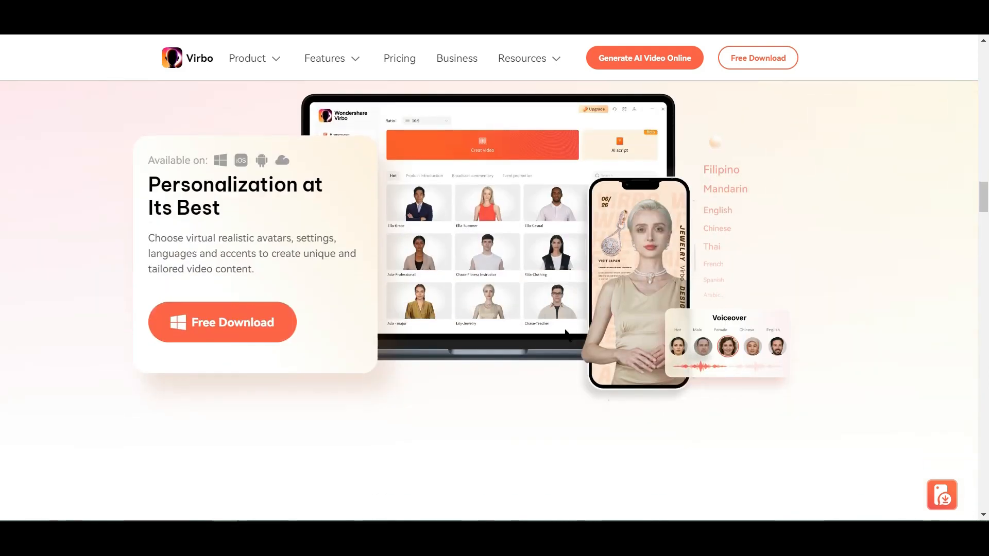
pyautogui.scroll(1, 566, 334)
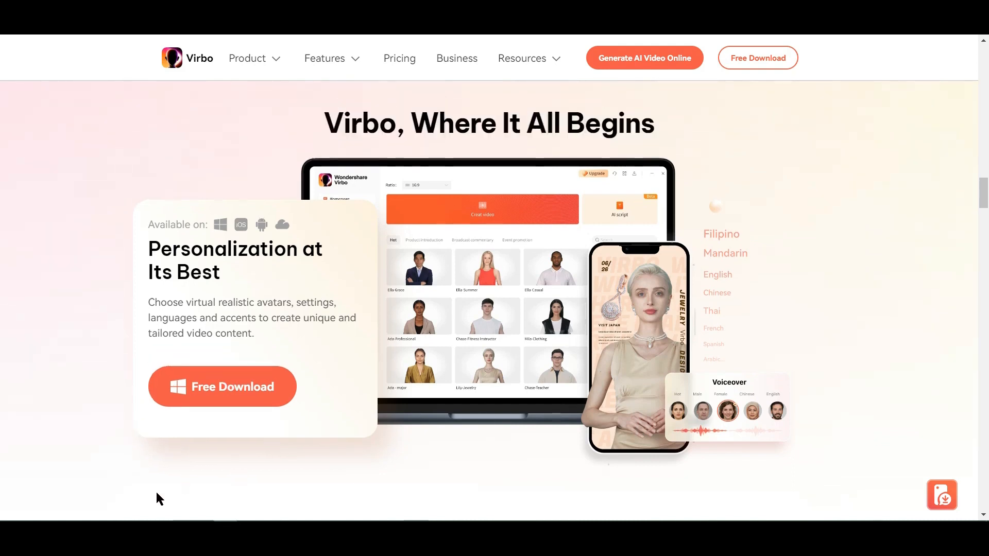
pyautogui.click(226, 390)
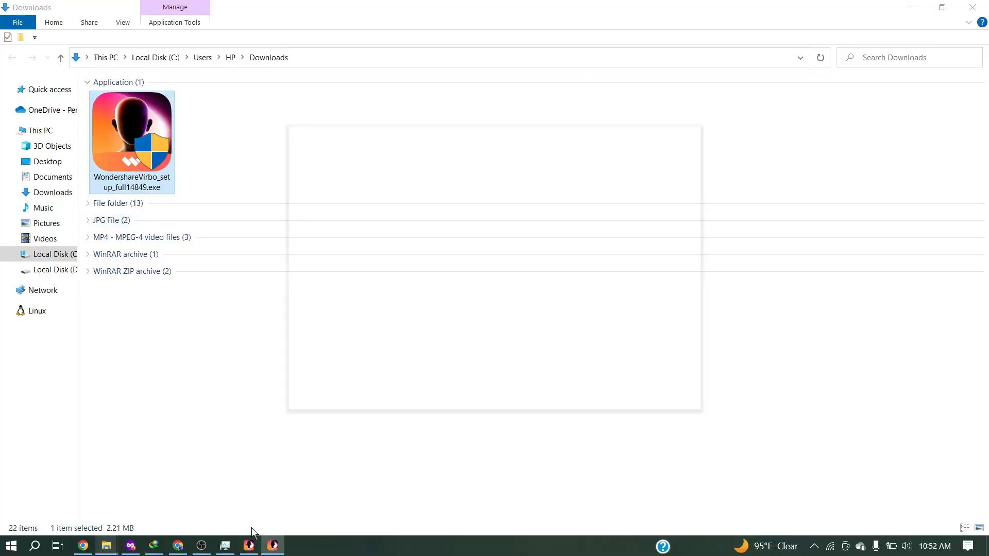
pyautogui.click(470, 320)
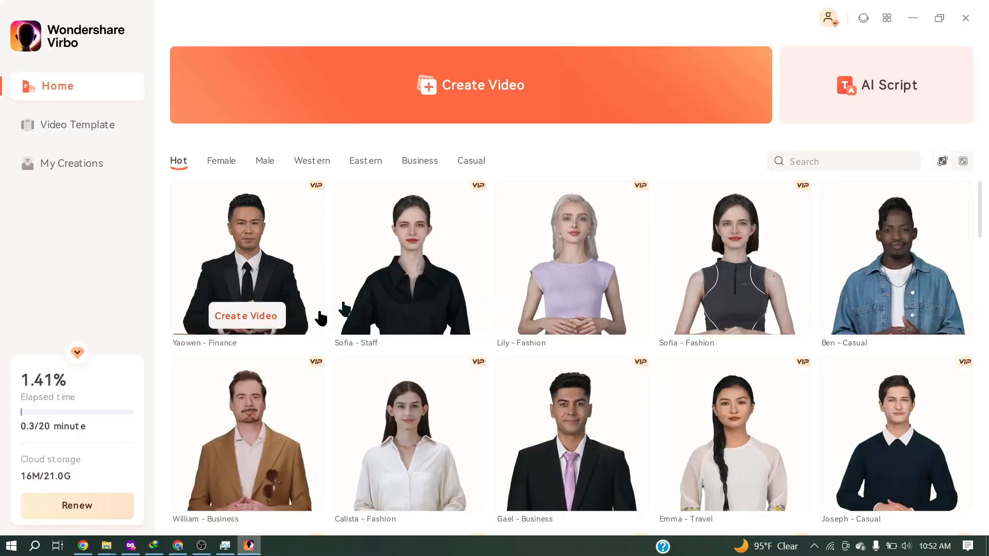
# Examine the range of avatars in Virbo's Hot avatar library, including the smaller thumbnail layout
pyautogui.scroll(-1, 435, 364)
pyautogui.scroll(1, 324, 347)
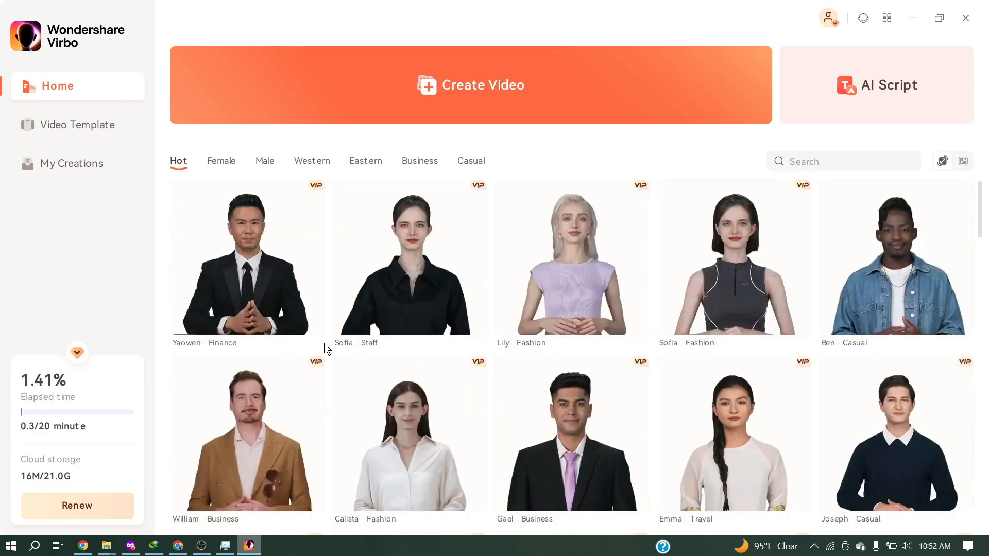
pyautogui.scroll(-1, 643, 317)
pyautogui.scroll(-5, 642, 314)
pyautogui.scroll(3, 583, 322)
pyautogui.scroll(-3, 759, 263)
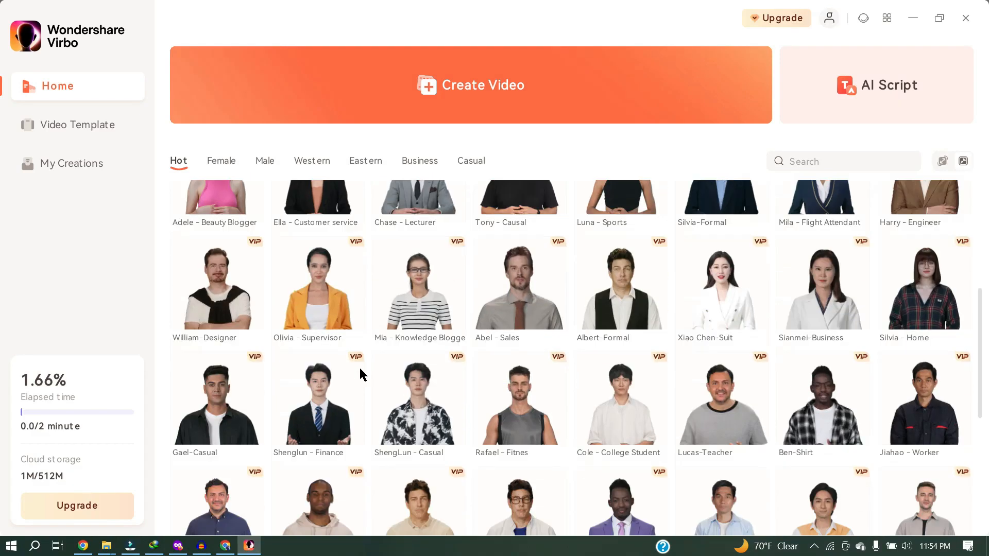
pyautogui.scroll(-1, 360, 366)
pyautogui.scroll(2, 359, 363)
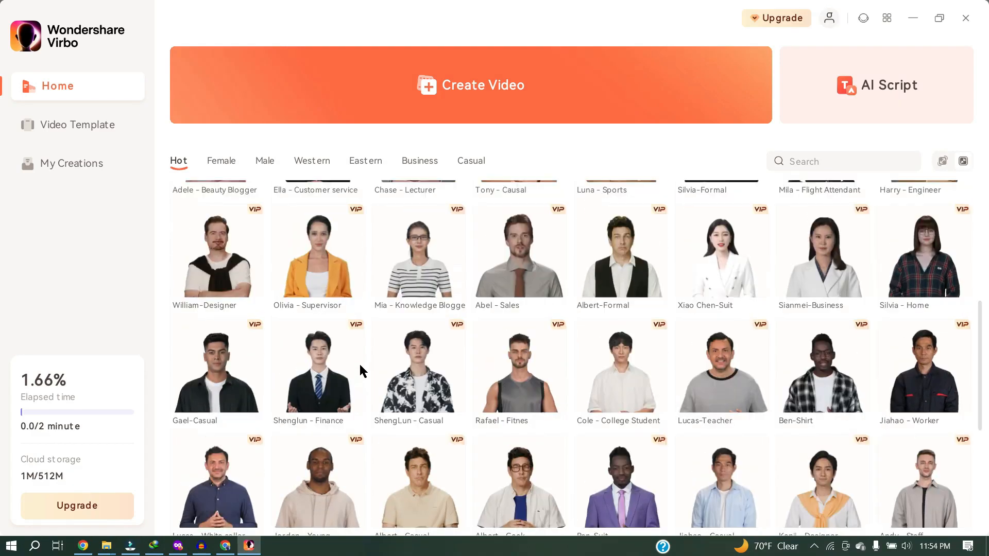
pyautogui.moveTo(349, 351)
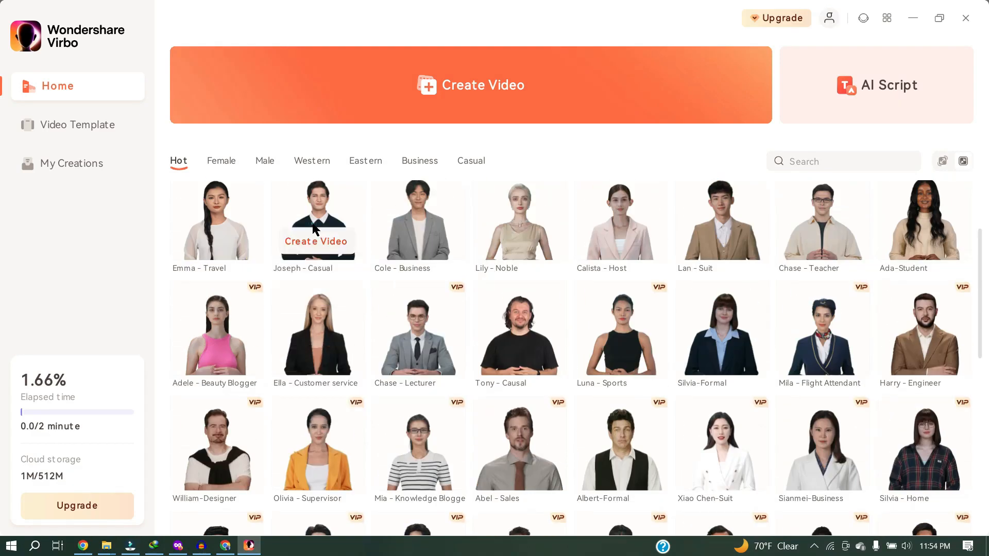
# Preview the sample clips of the Yaowen - Finance, Sofia - Staff and Lily - Fashion avatars
pyautogui.click(324, 248)
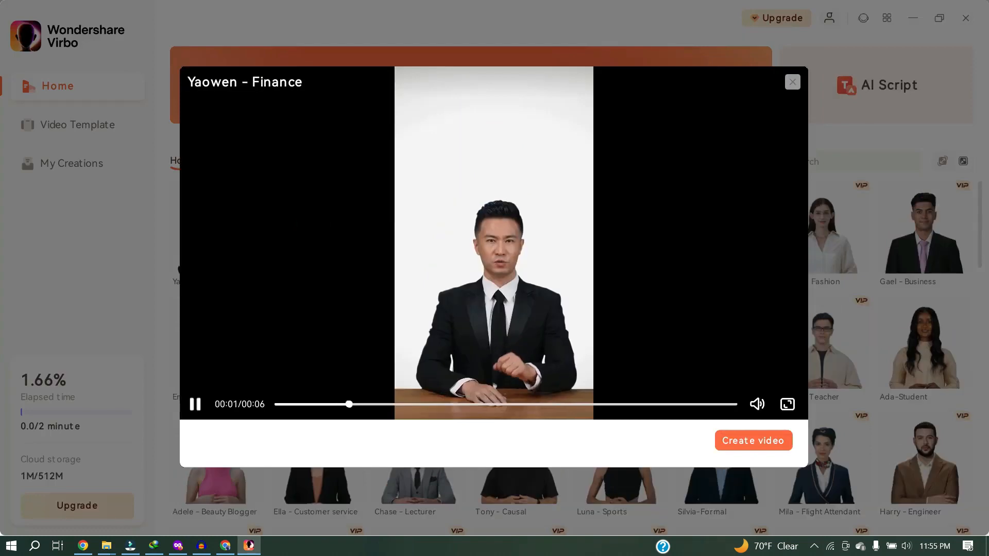
pyautogui.click(793, 82)
pyautogui.click(321, 233)
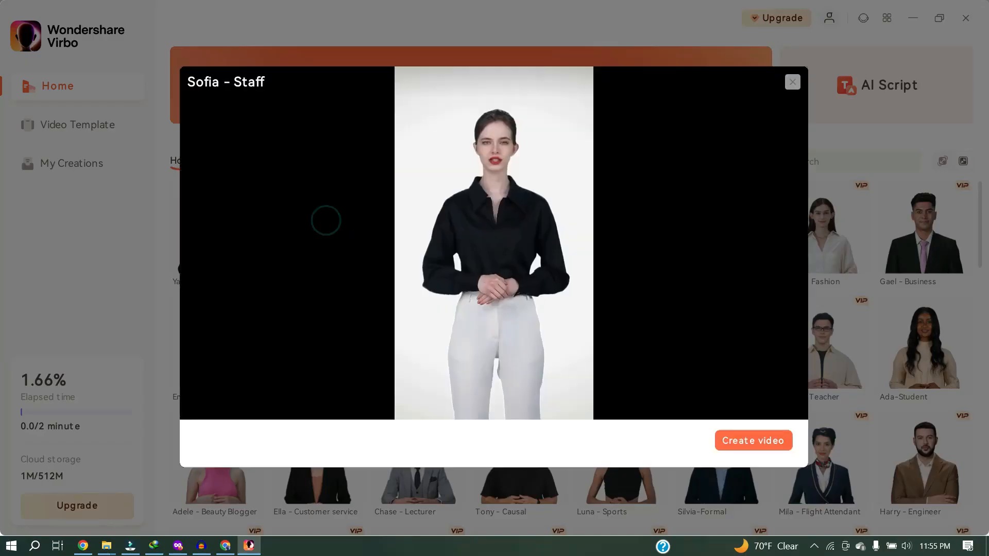
pyautogui.click(792, 82)
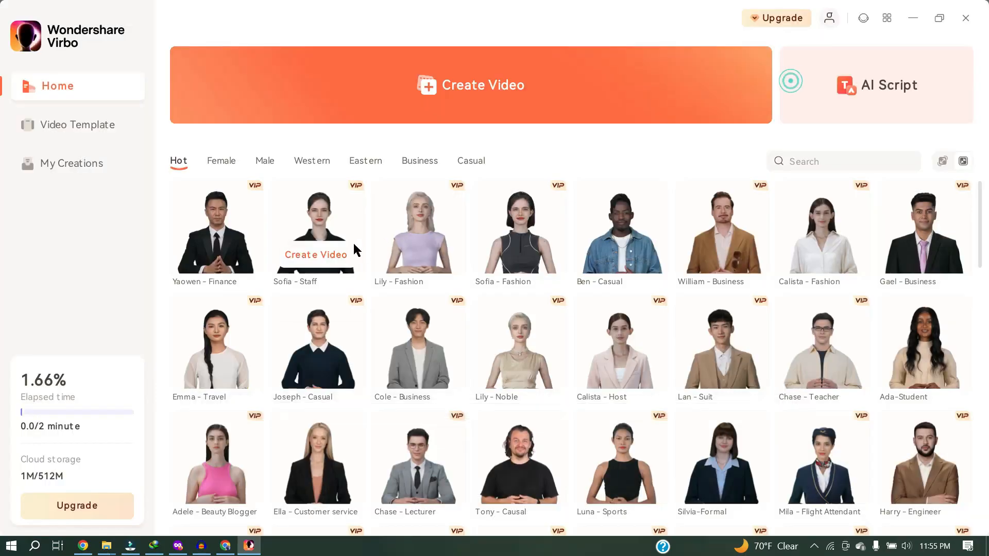
pyautogui.click(431, 227)
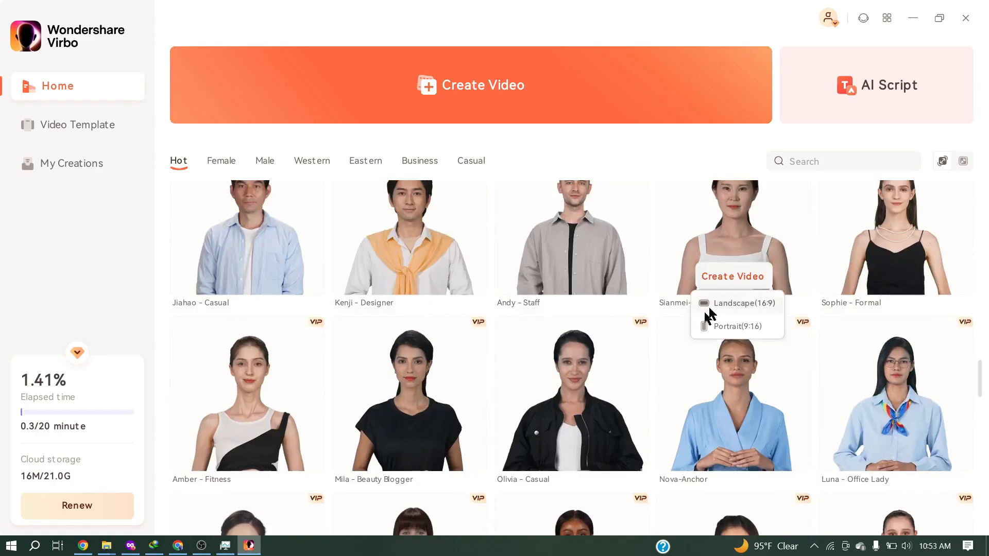
# Create a landscape 16:9 video with the Mila - Beauty Blogger avatar
pyautogui.moveTo(425, 462)
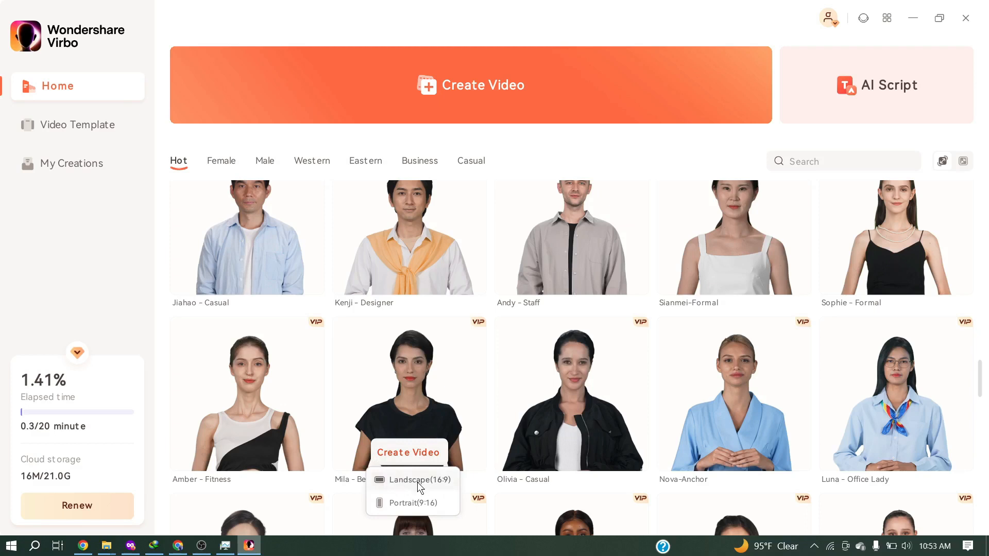
pyautogui.click(416, 480)
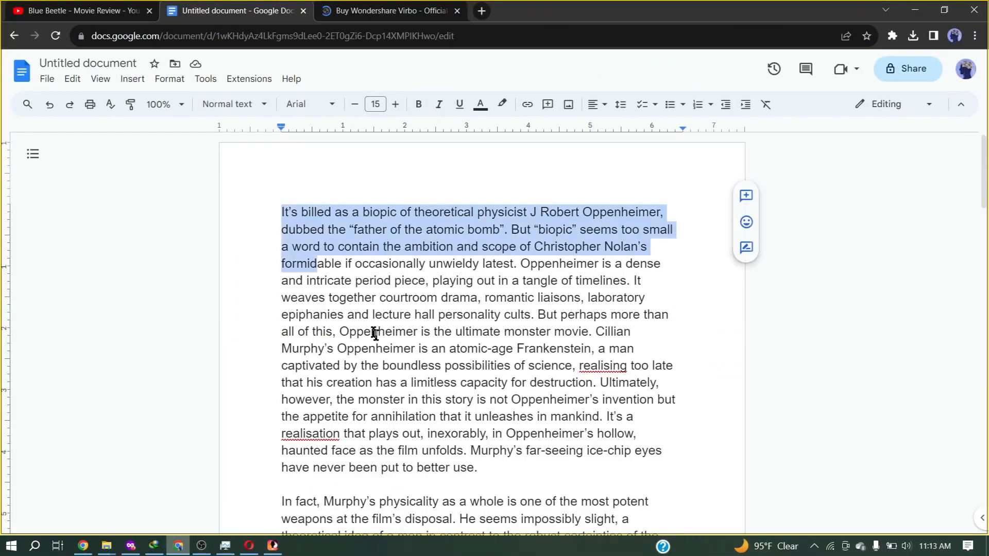
# Copy the first Oppenheimer review paragraph from the Google document and paste it into Virbo's AI Script editor
pyautogui.moveTo(311, 336); pyautogui.dragTo(509, 468)
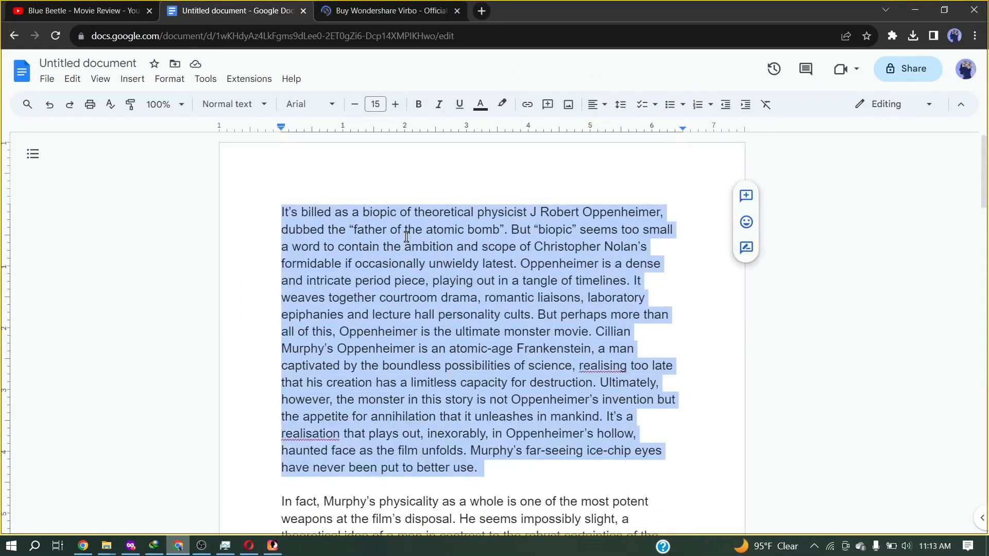
pyautogui.click(272, 545)
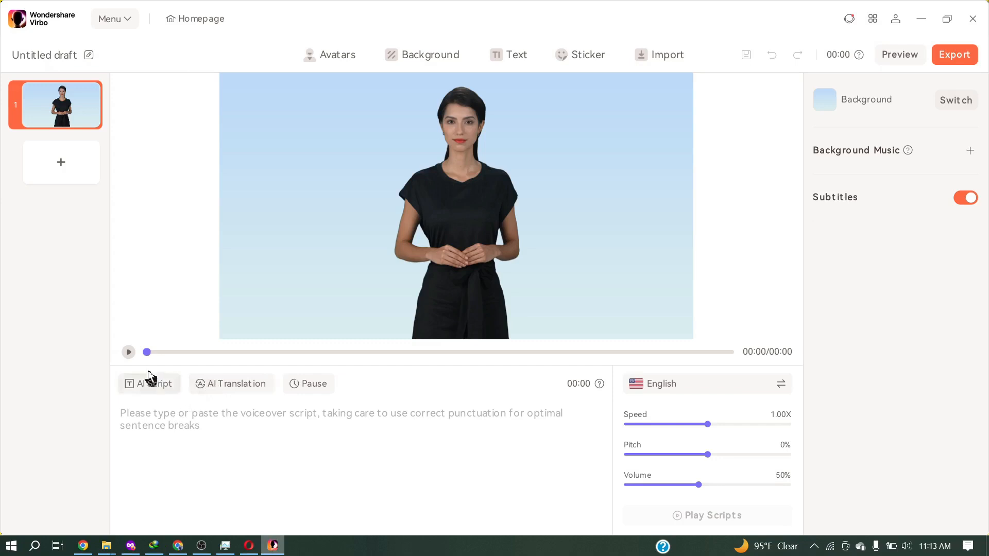
pyautogui.click(166, 397)
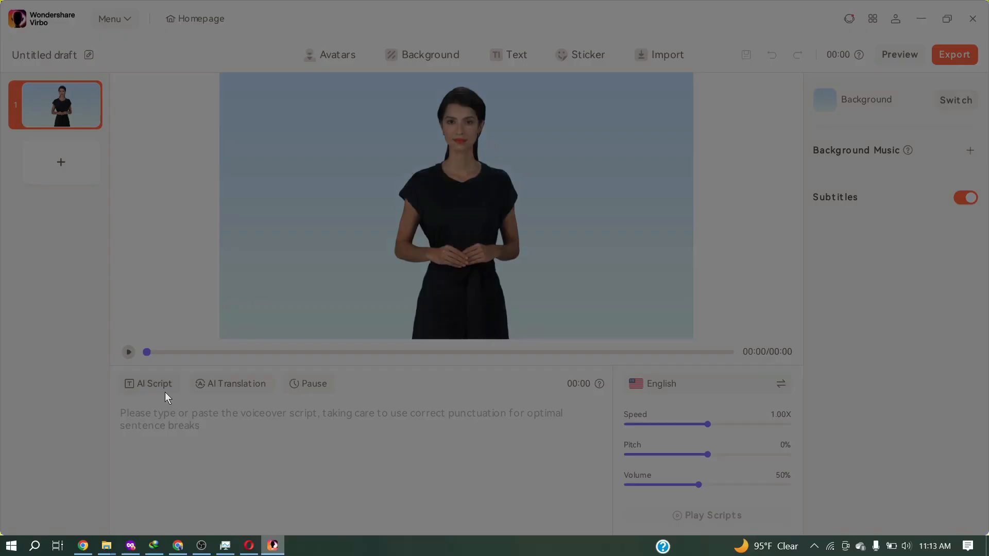
pyautogui.rightClick(338, 201)
pyautogui.click(395, 220)
pyautogui.scroll(2, 437, 320)
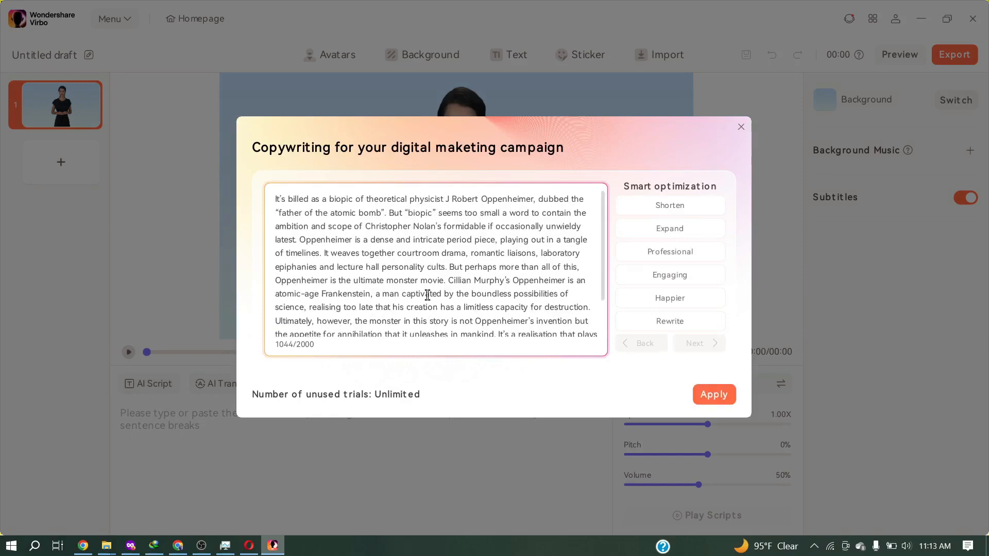
# Optimize the pasted review with the Engaging style and apply the generated text as the voiceover script
pyautogui.scroll(-2, 505, 272)
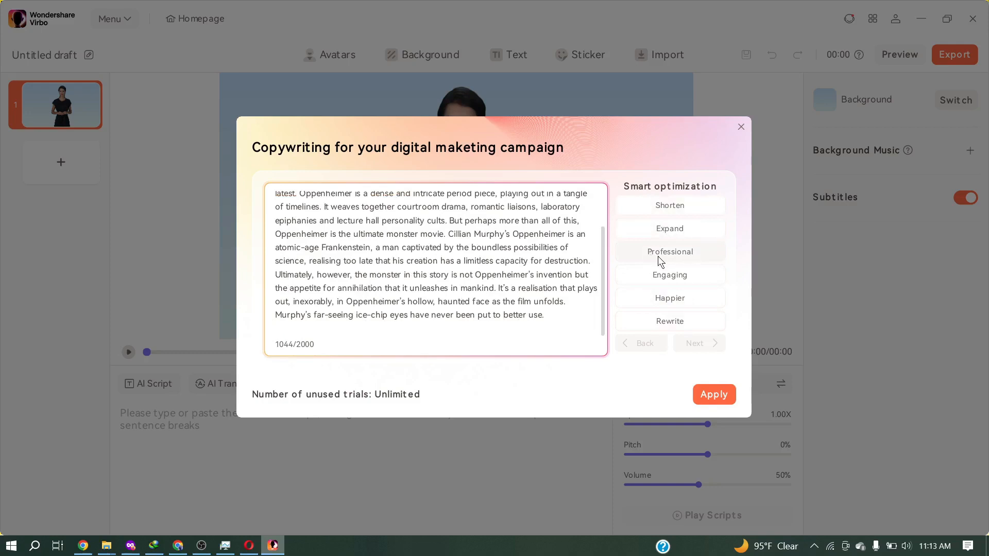
pyautogui.click(679, 277)
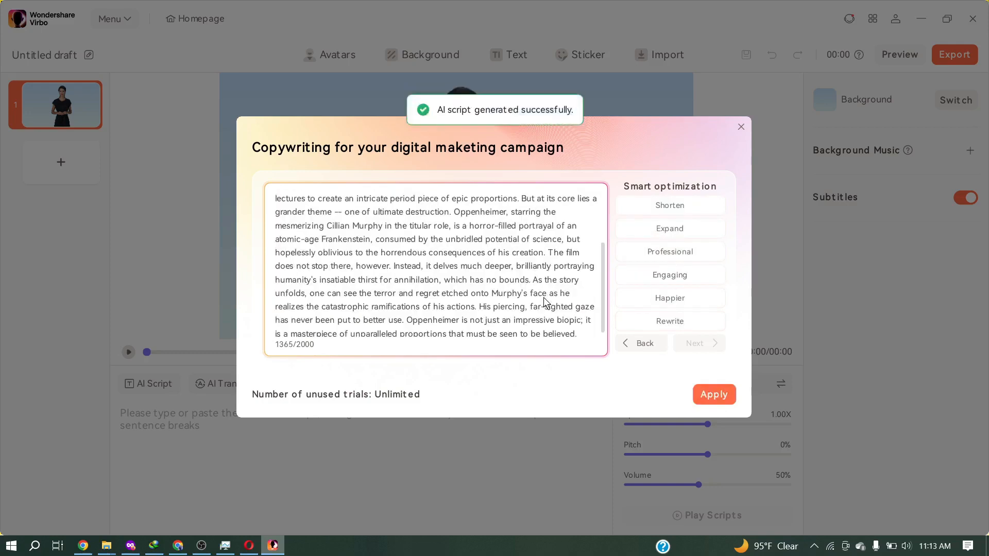
pyautogui.scroll(3, 539, 300)
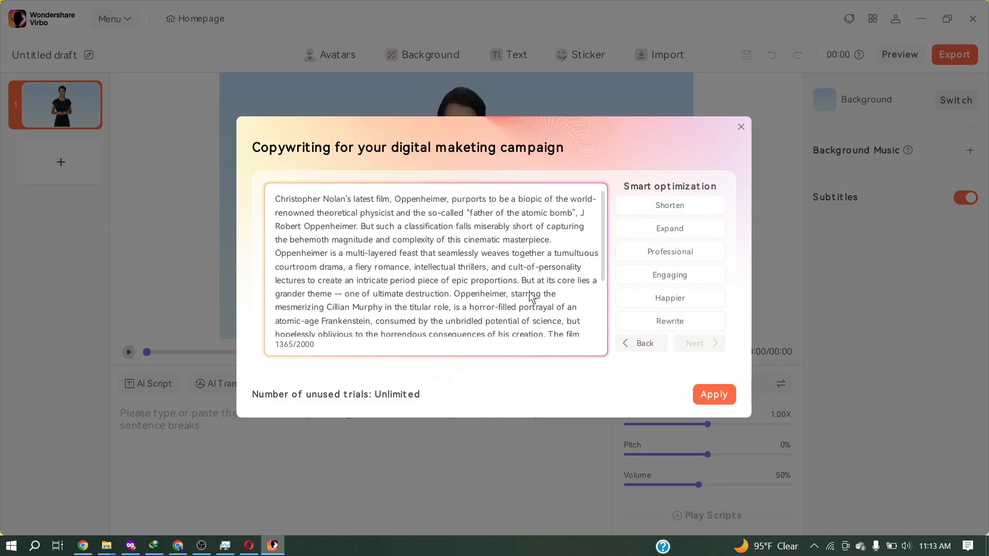
pyautogui.click(713, 395)
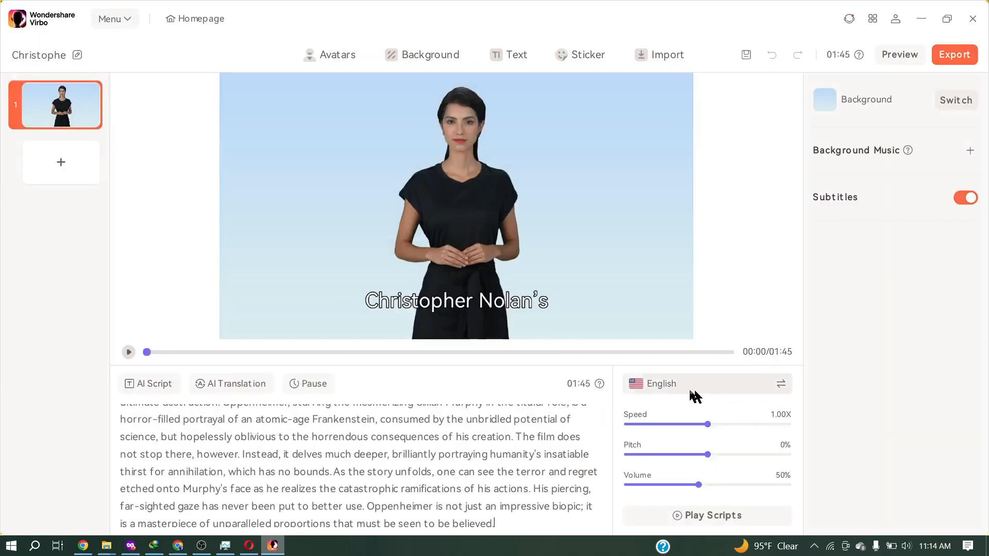
pyautogui.scroll(5, 490, 481)
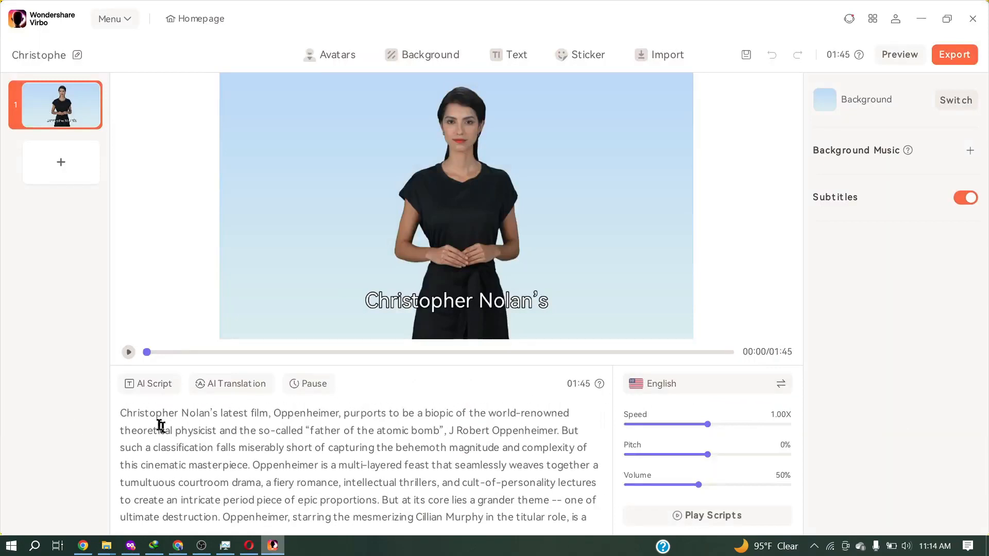
# Generate a Portuguese AI translation of the script, review it and close it without applying it
pyautogui.click(229, 384)
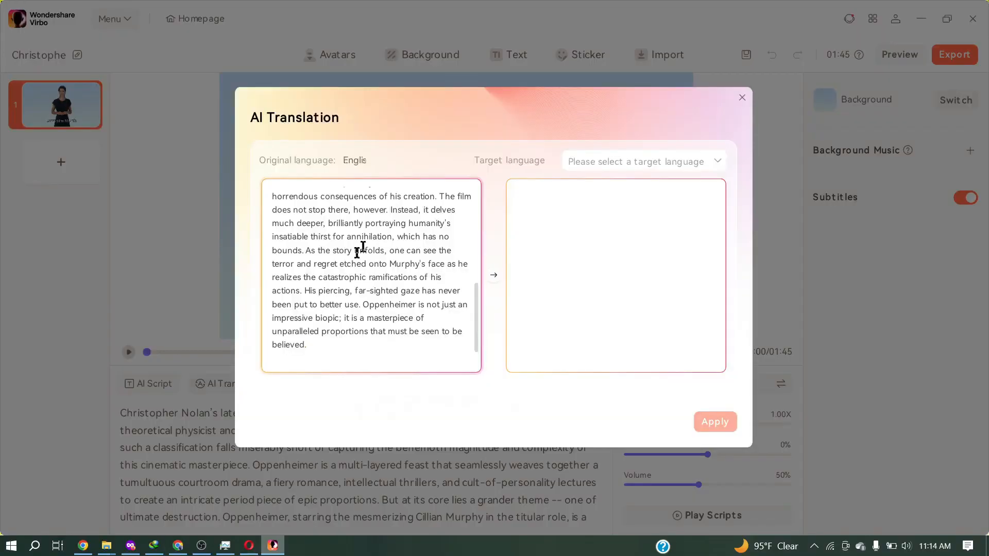
pyautogui.scroll(5, 357, 260)
pyautogui.click(682, 161)
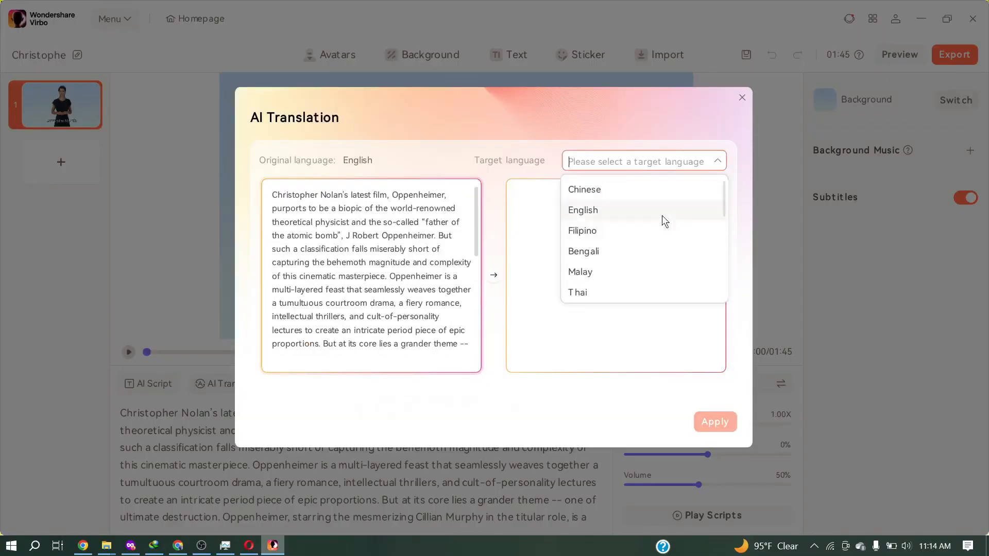
pyautogui.scroll(-3, 643, 232)
pyautogui.click(619, 282)
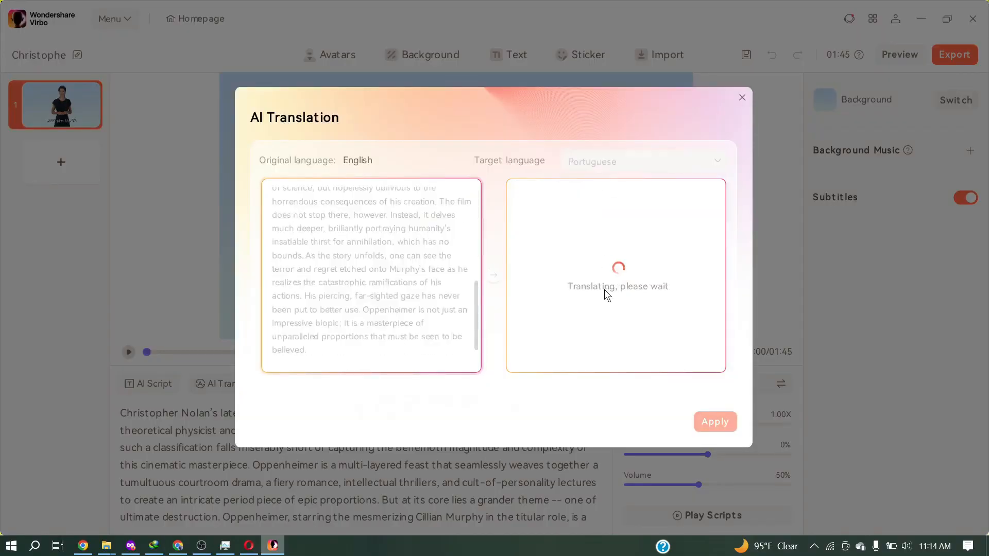
pyautogui.scroll(4, 607, 295)
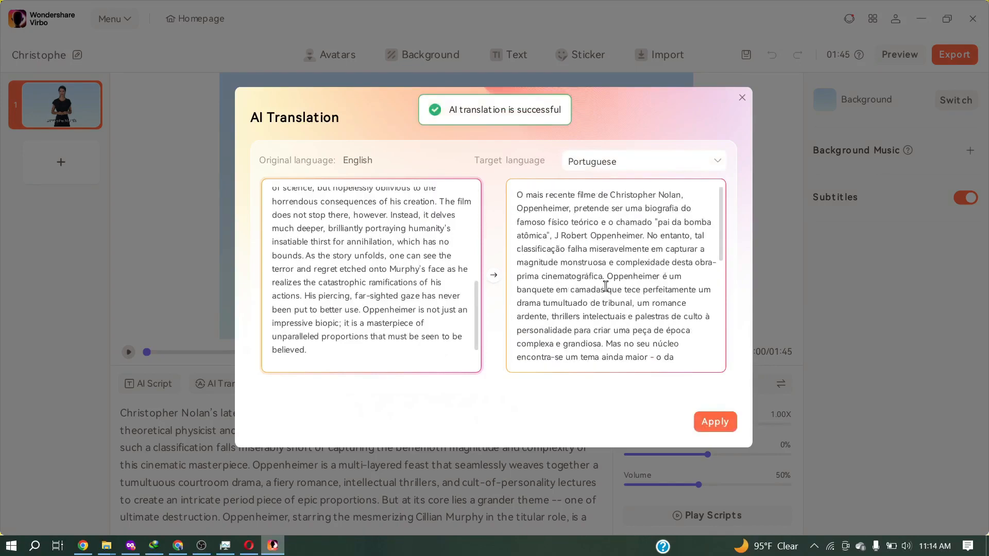
pyautogui.moveTo(516, 198); pyautogui.dragTo(704, 362)
pyautogui.click(704, 361)
pyautogui.scroll(-4, 653, 288)
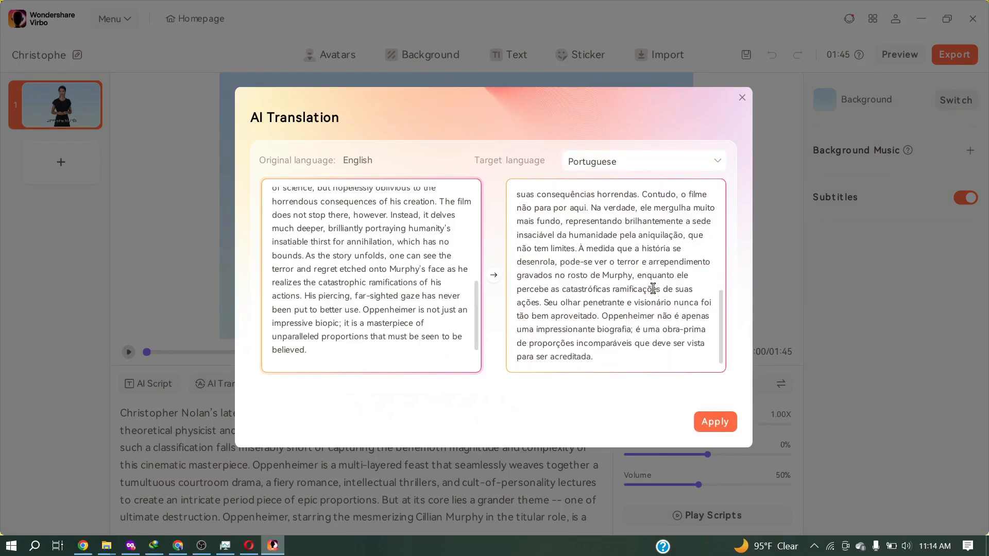
pyautogui.click(741, 97)
pyautogui.scroll(-1, 173, 438)
pyautogui.scroll(1, 172, 438)
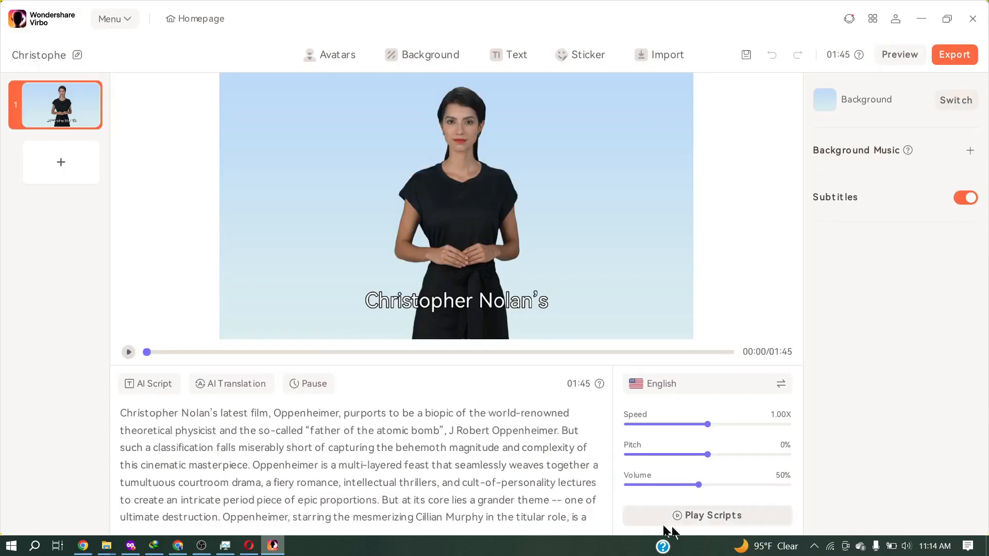
# Play the script's voiceover and switch it to a British English voice for all storyboards
pyautogui.click(698, 518)
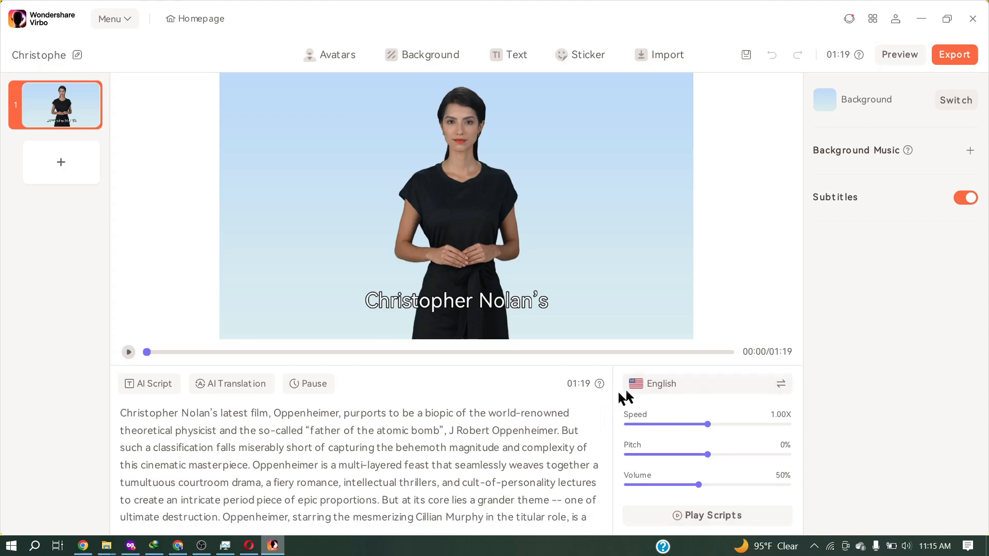
pyautogui.click(713, 385)
pyautogui.scroll(10, 505, 268)
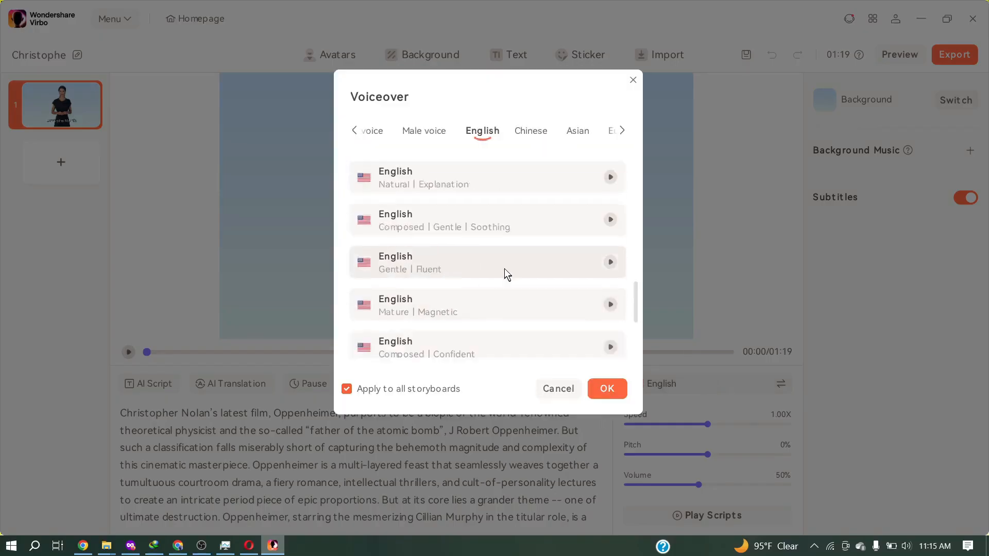
pyautogui.click(483, 179)
pyautogui.click(355, 130)
pyautogui.click(623, 130)
pyautogui.click(609, 388)
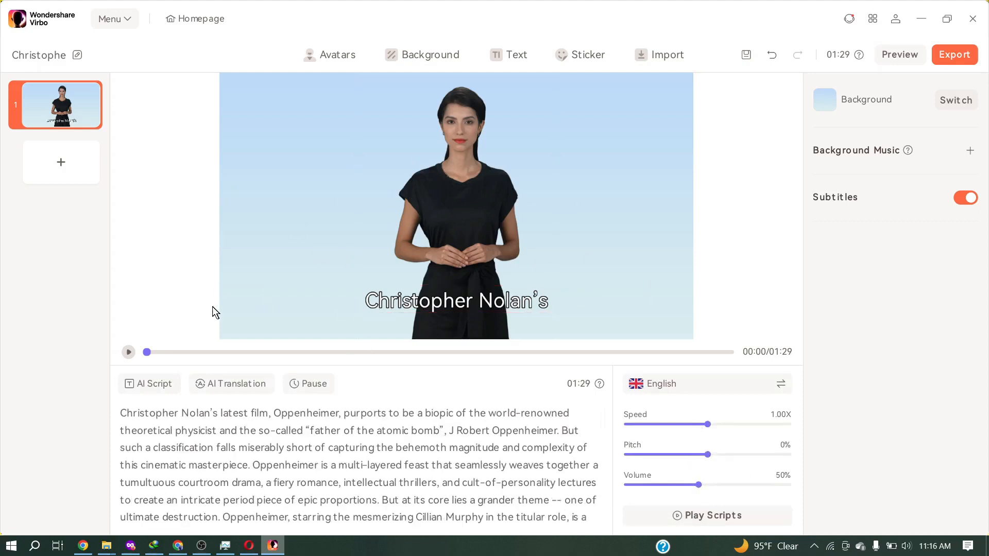
# Apply the yellow preset text style to the subtitles and set its black outline's stroke width to 9
pyautogui.click(443, 293)
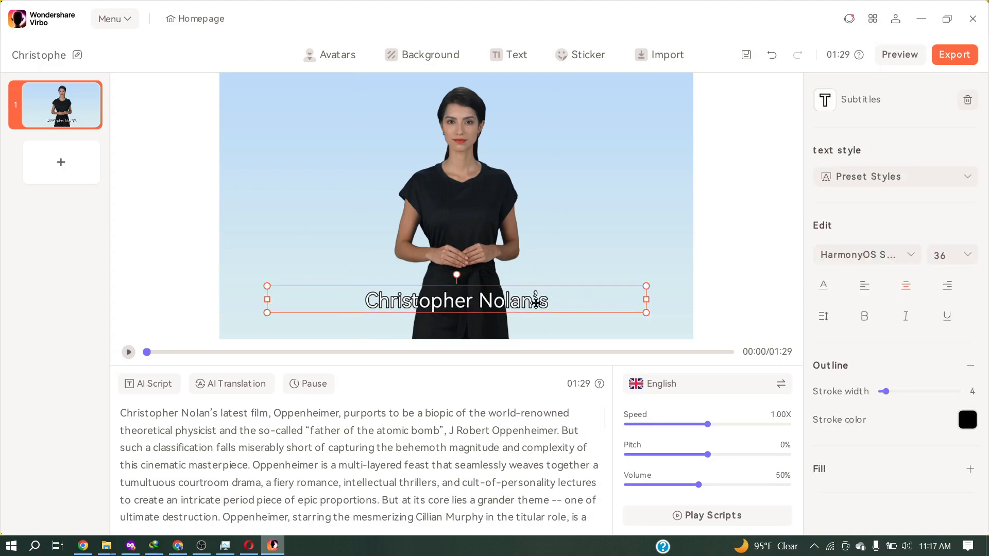
pyautogui.click(876, 176)
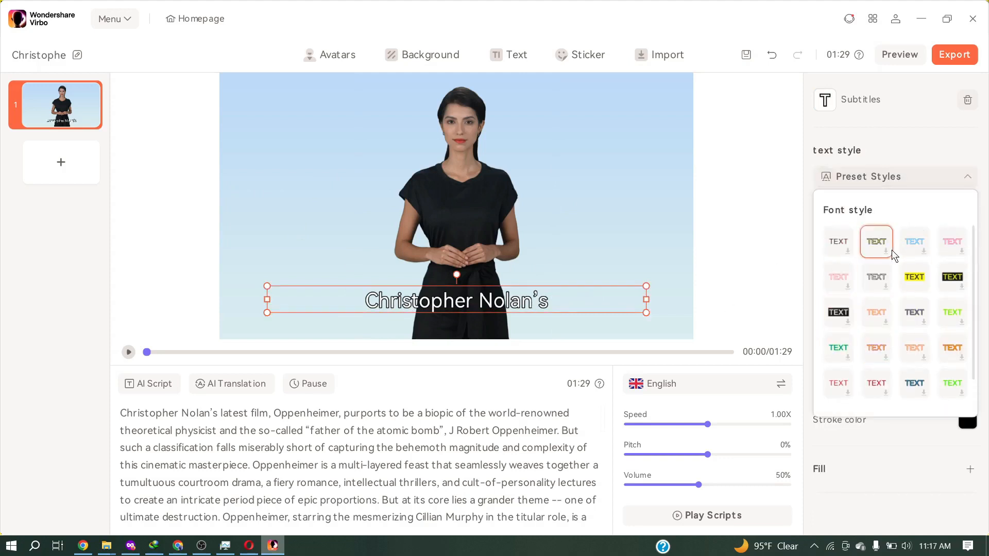
pyautogui.click(890, 251)
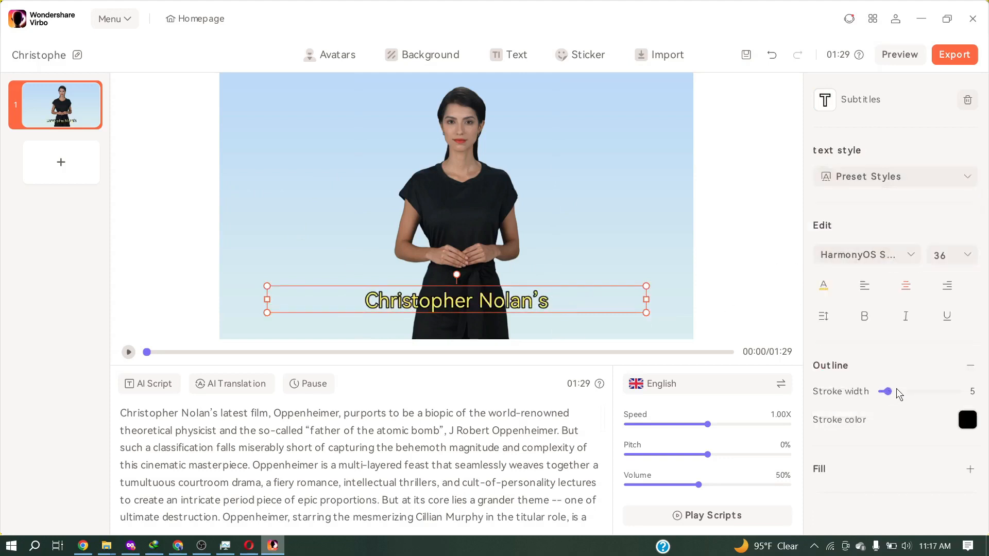
pyautogui.click(880, 261)
pyautogui.scroll(-5, 865, 288)
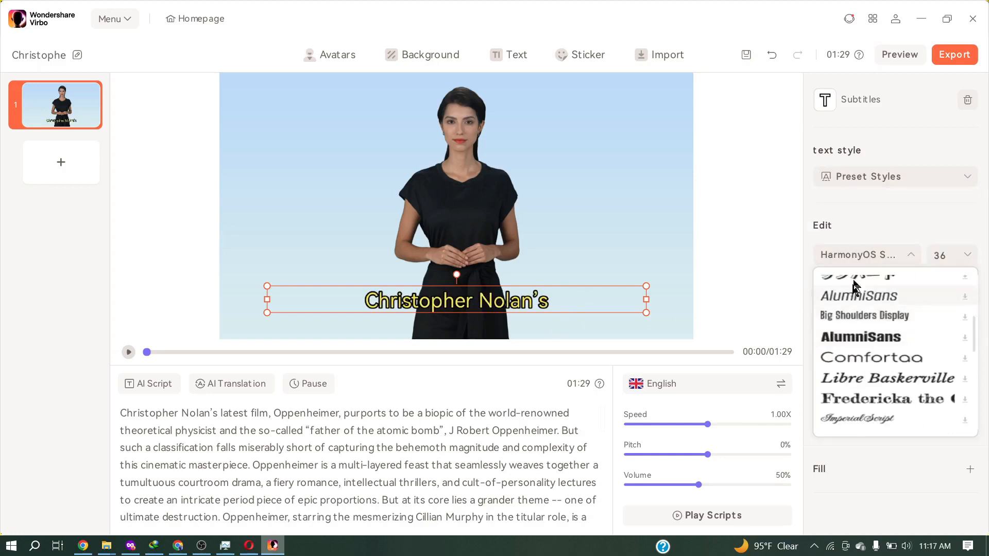
pyautogui.click(862, 231)
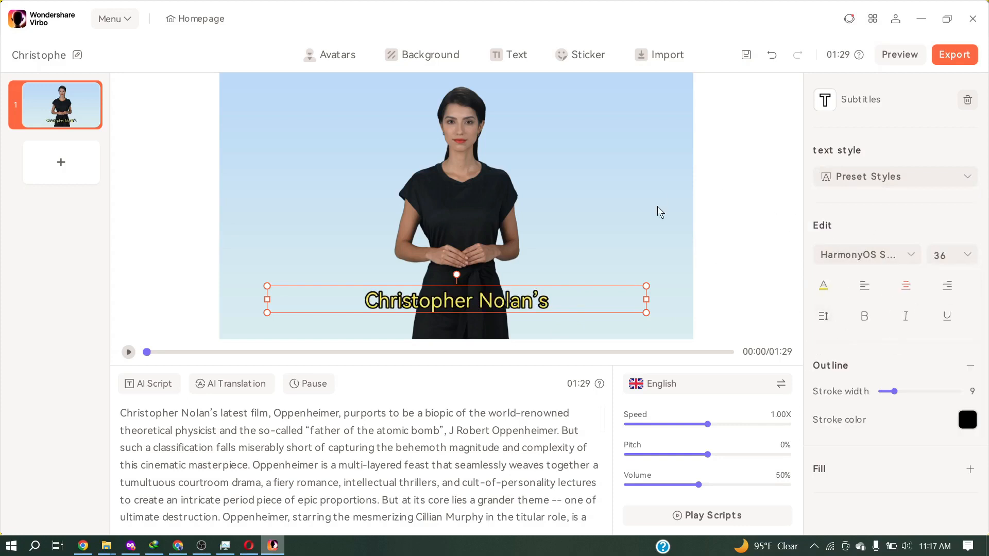
pyautogui.click(598, 161)
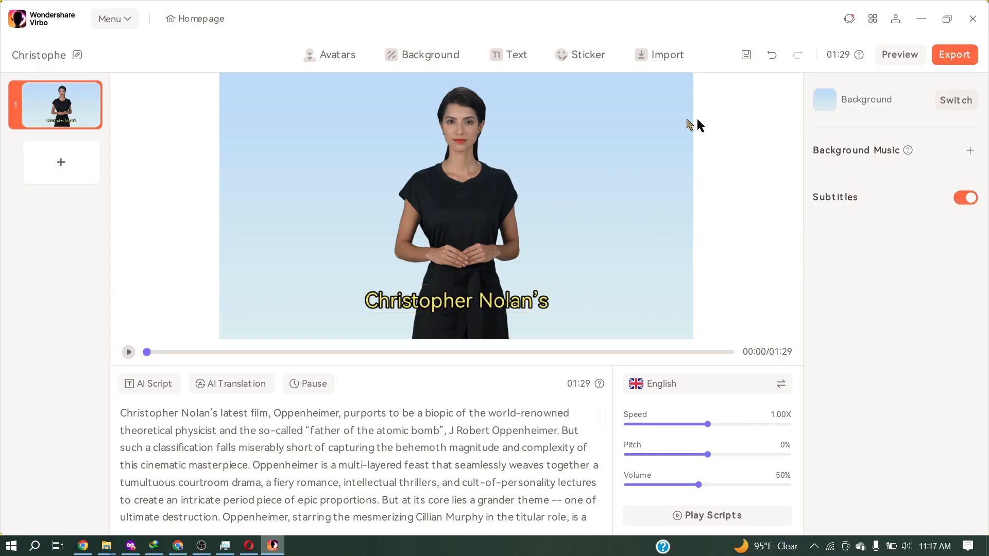
# Browse the background library's Lifestyle, E-commerce, Simple, Basic and 3D Background Horizontal categories
pyautogui.click(956, 101)
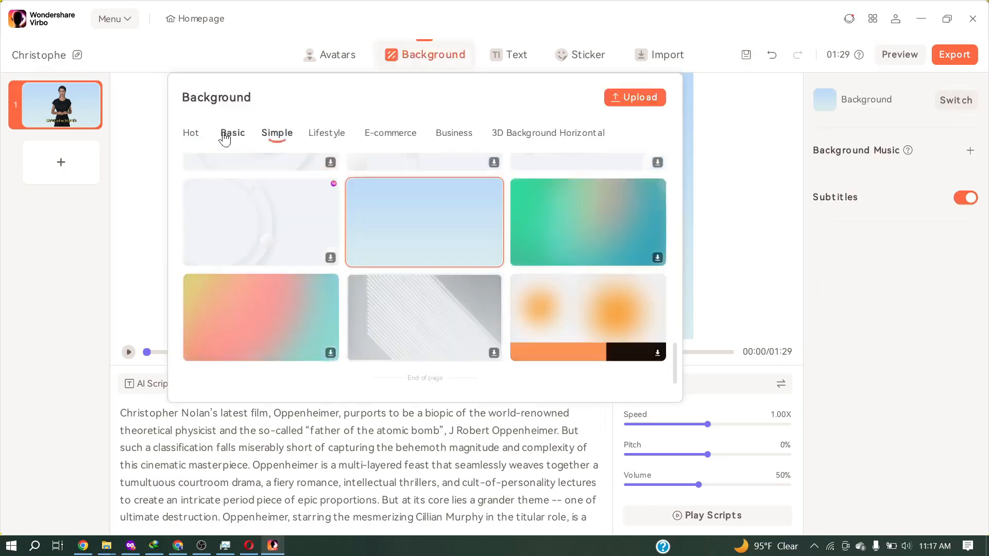
pyautogui.click(326, 133)
pyautogui.click(394, 133)
pyautogui.click(276, 134)
pyautogui.click(235, 134)
pyautogui.click(387, 135)
pyautogui.click(545, 135)
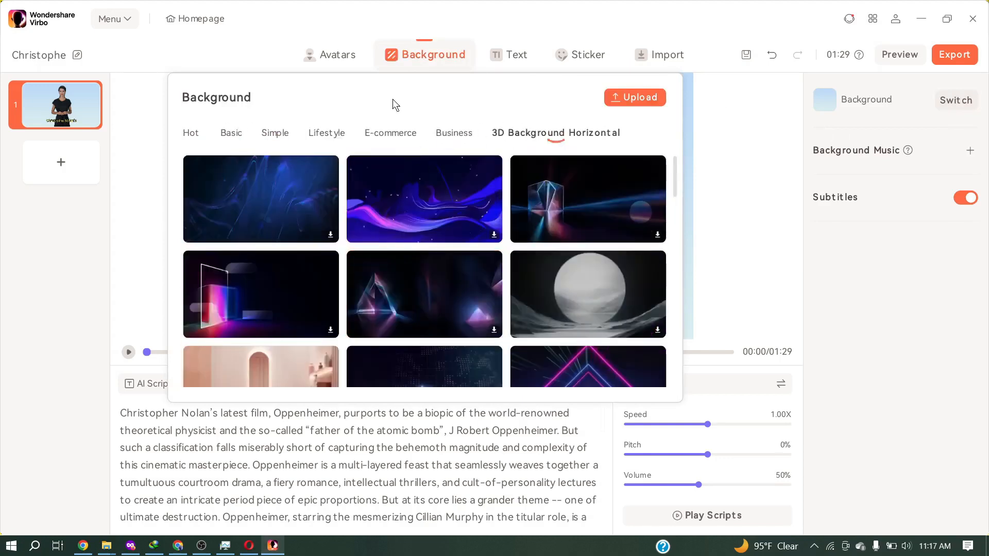
# Upload the Oppenheimer image of a man among fiery clouds, uncropped, as the first storyboard's background
pyautogui.click(664, 101)
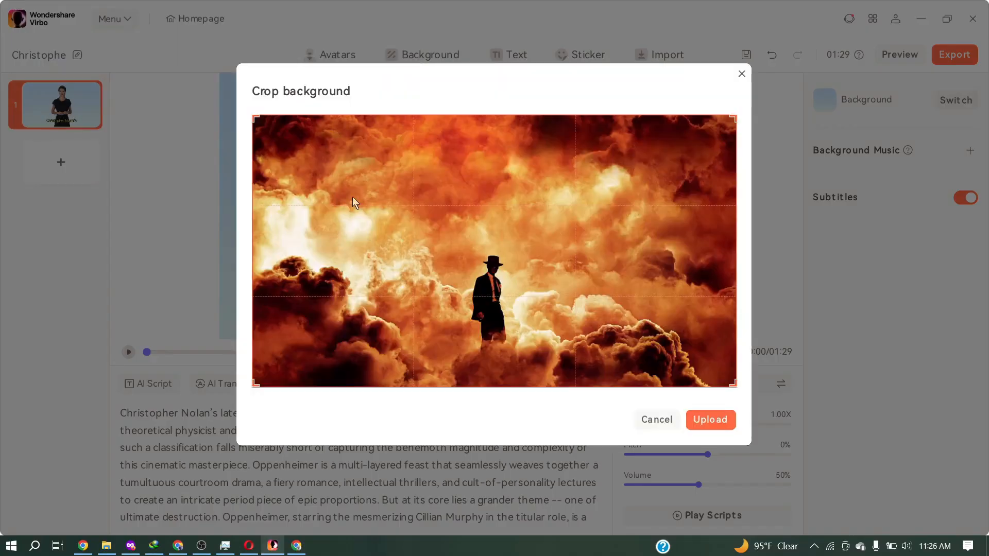
pyautogui.click(718, 419)
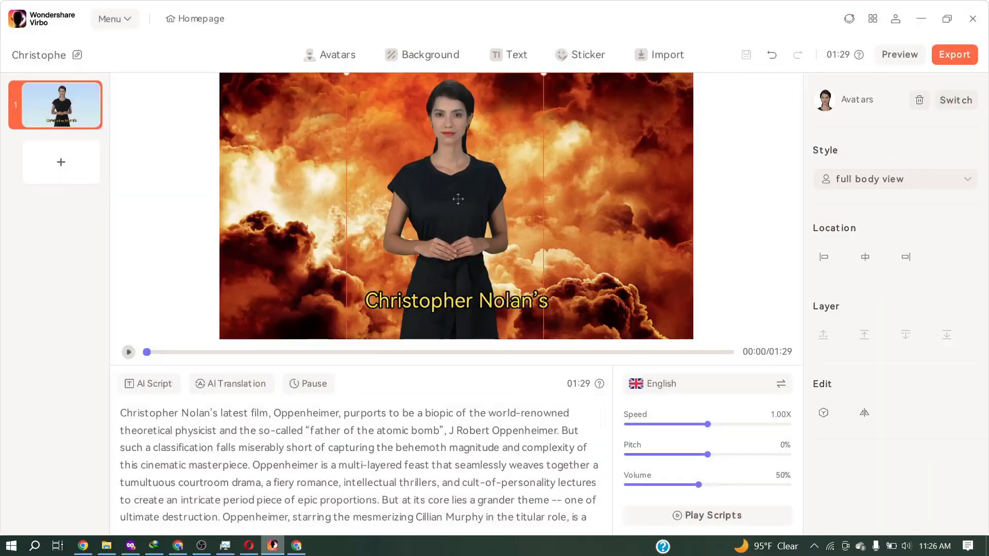
pyautogui.click(601, 227)
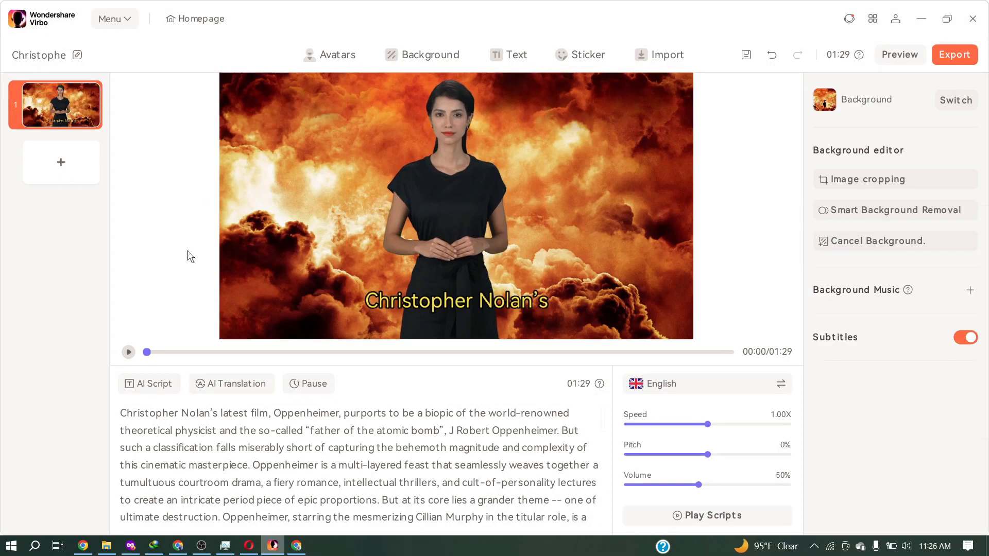
# Cut the voiceover script from "But at its core" through the end out of the first storyboard
pyautogui.scroll(-3, 233, 445)
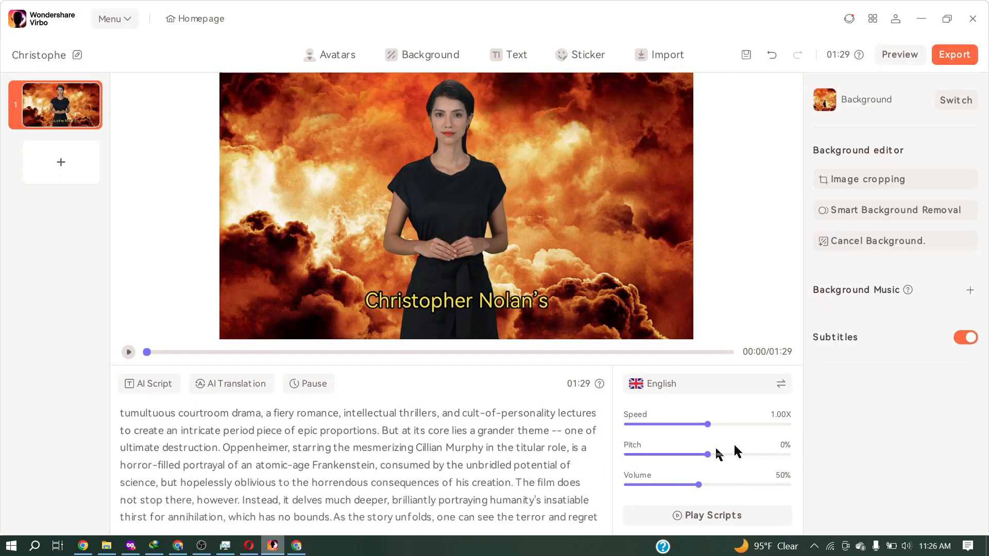
pyautogui.scroll(-3, 353, 476)
pyautogui.scroll(6, 352, 473)
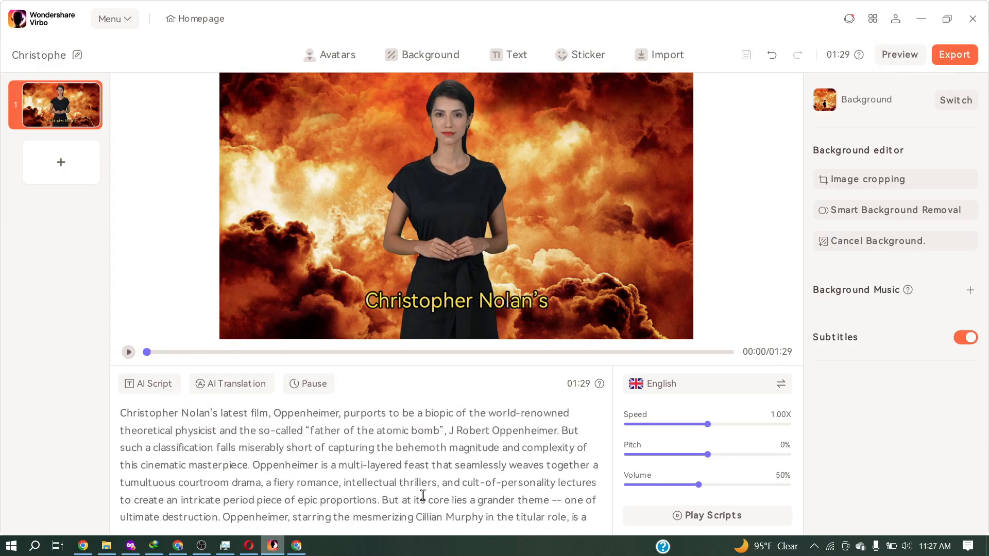
pyautogui.moveTo(380, 496); pyautogui.dragTo(490, 553)
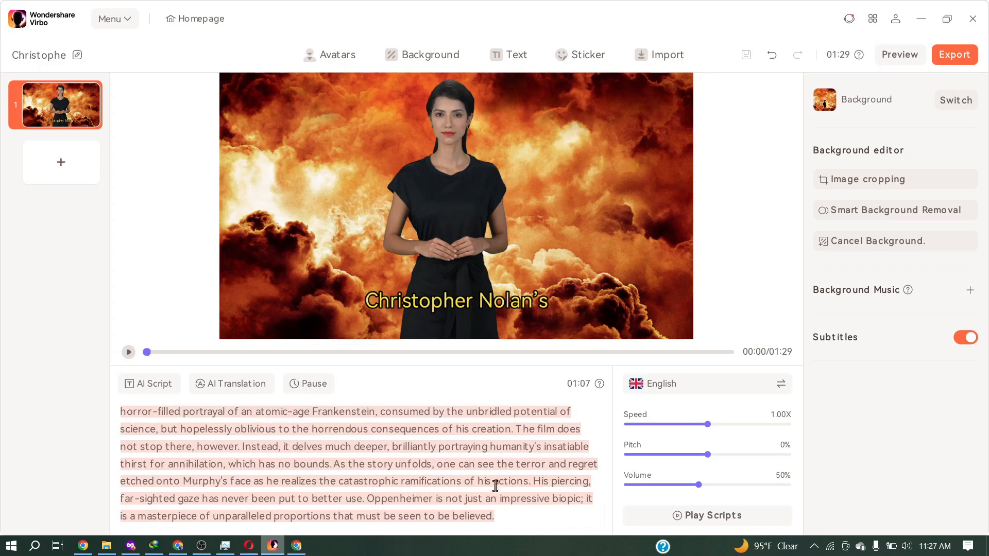
pyautogui.press('BackSpace')
# Add a second storyboard from the default template and paste the cut script passage as its voiceover
pyautogui.click(58, 170)
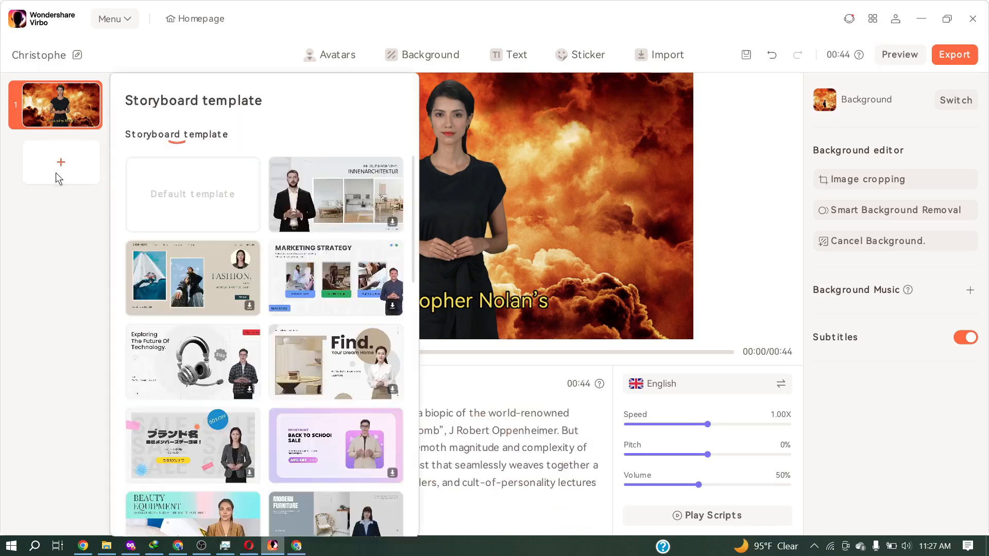
pyautogui.click(189, 203)
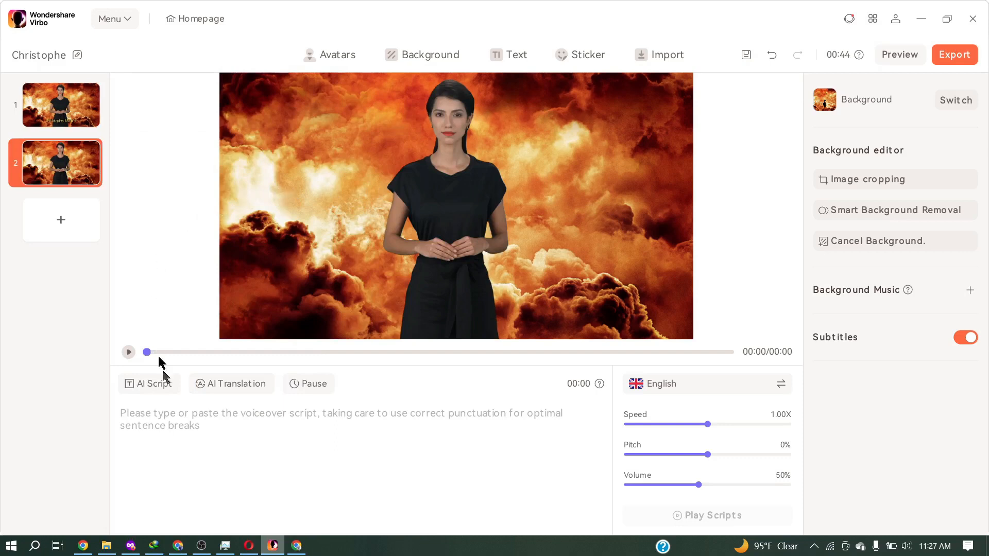
pyautogui.click(188, 418)
pyautogui.hotkey('ctrl', 'v')
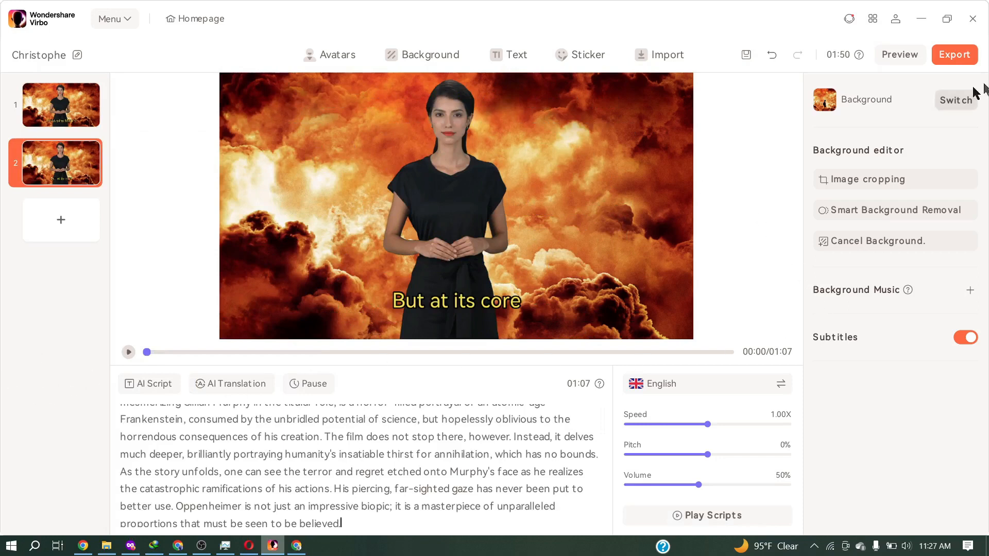
# Upload cover-5.jpg as the second storyboard's background and move the avatar to the left of the man in the hat
pyautogui.click(935, 101)
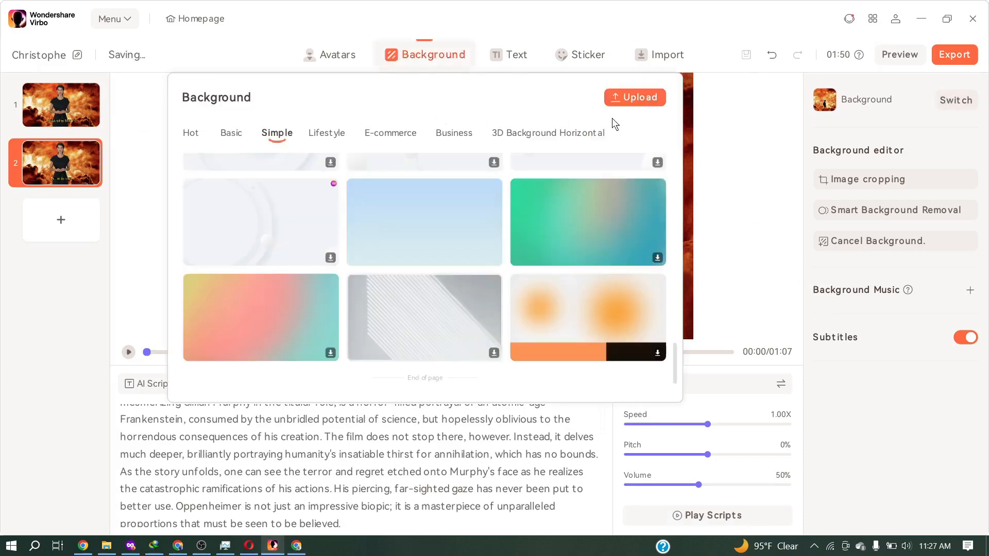
pyautogui.click(634, 97)
pyautogui.click(224, 115)
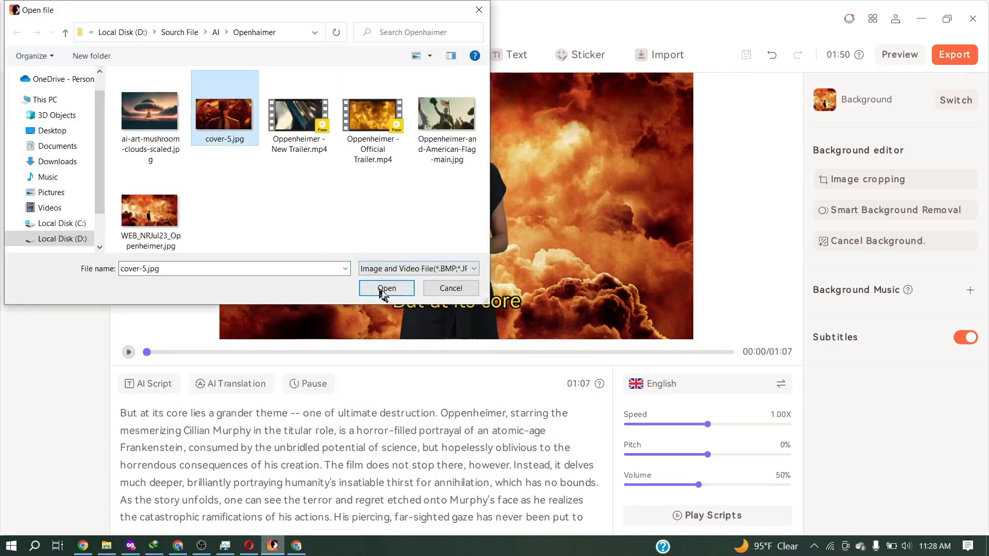
pyautogui.click(387, 288)
pyautogui.click(700, 431)
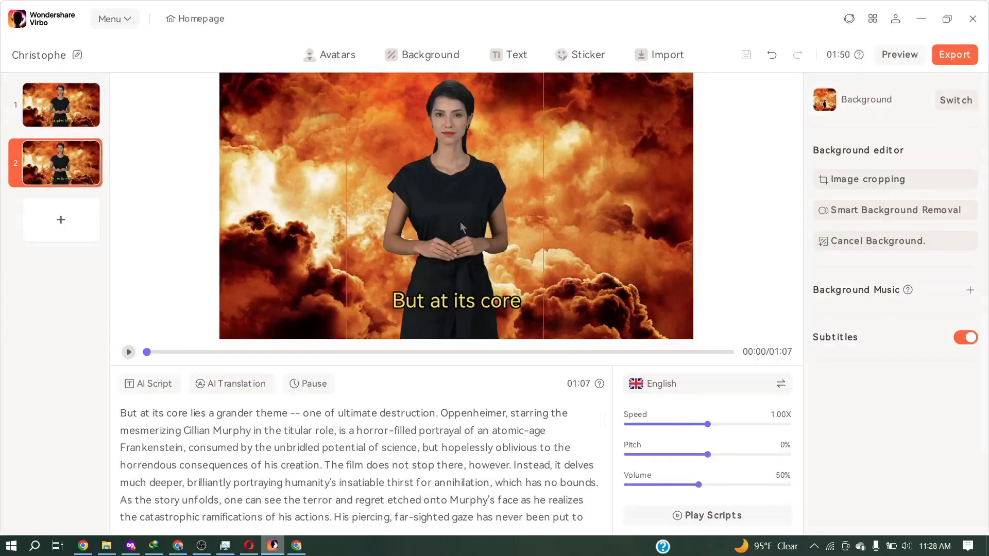
pyautogui.moveTo(434, 202); pyautogui.dragTo(335, 201)
pyautogui.click(766, 198)
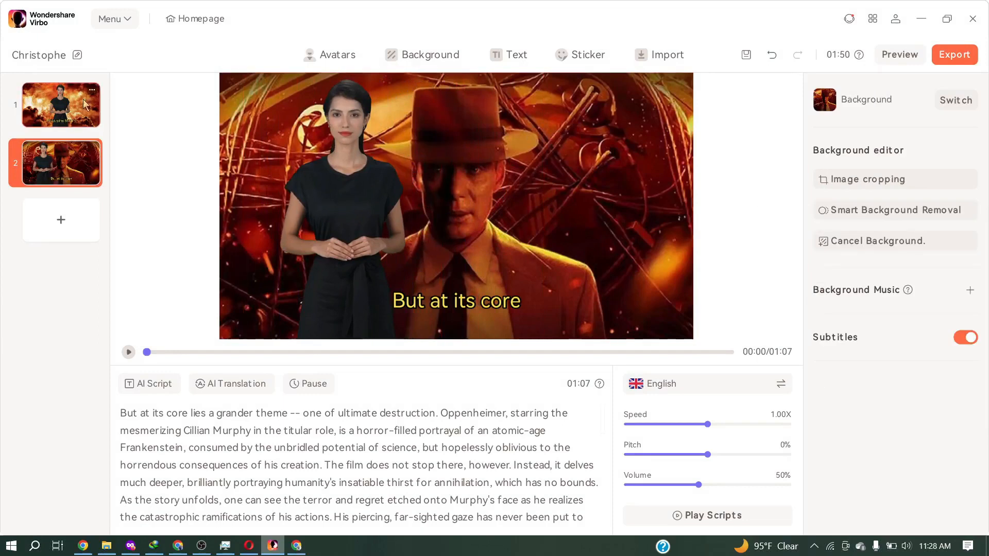
# Replace the first storyboard's background with the solid green one from the Basic category
pyautogui.click(61, 104)
pyautogui.click(945, 105)
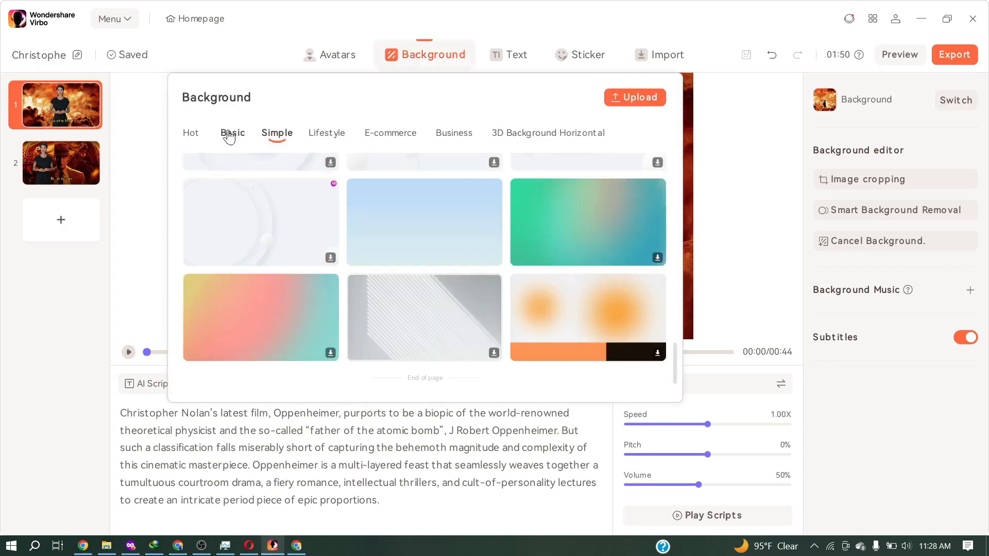
pyautogui.click(227, 134)
pyautogui.click(468, 188)
# Give the second storyboard the solid green background and move its avatar back to the centre of the frame
pyautogui.click(61, 163)
pyautogui.click(954, 100)
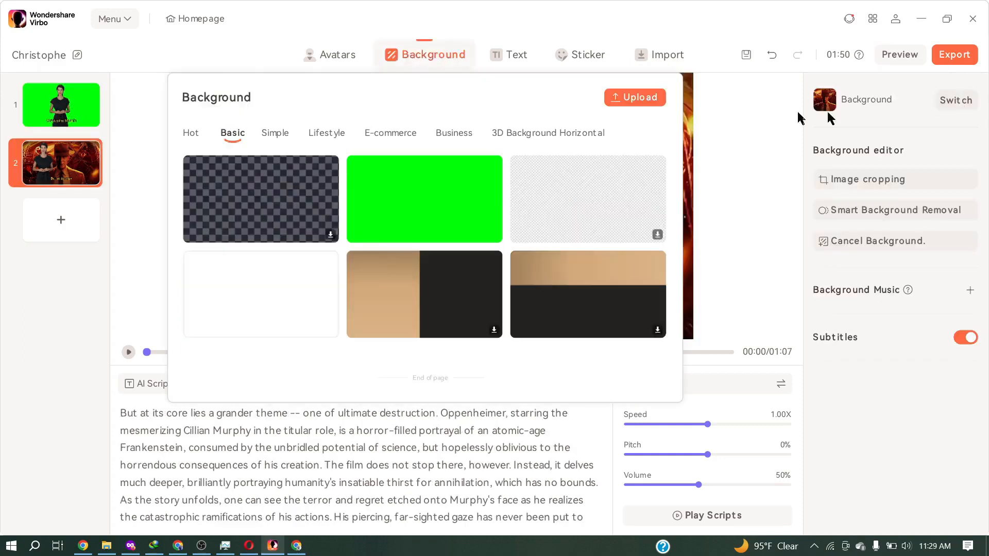
pyautogui.click(378, 185)
pyautogui.moveTo(372, 240); pyautogui.dragTo(478, 218)
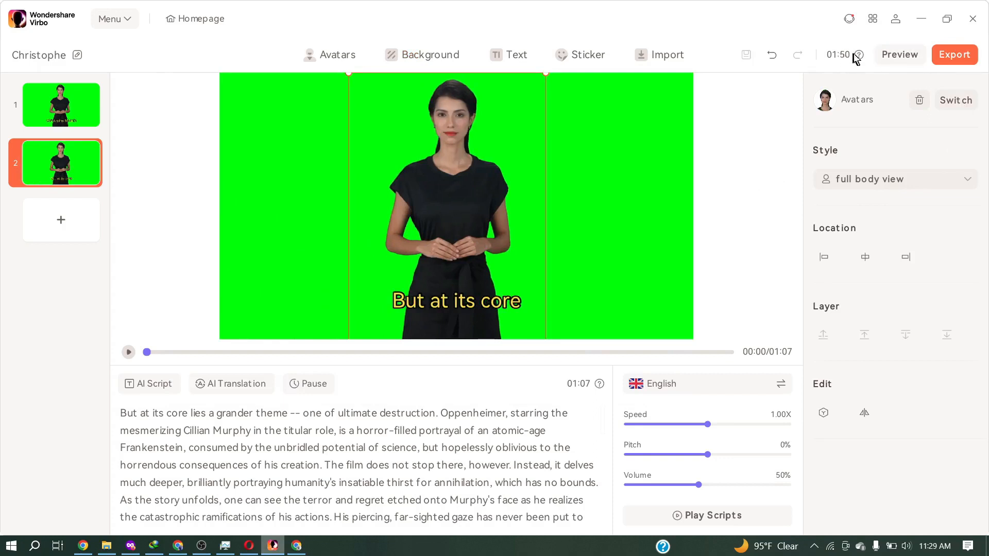
# Export the two-storyboard video and download the finished file as Christophe.mp4
pyautogui.moveTo(855, 57)
pyautogui.click(953, 51)
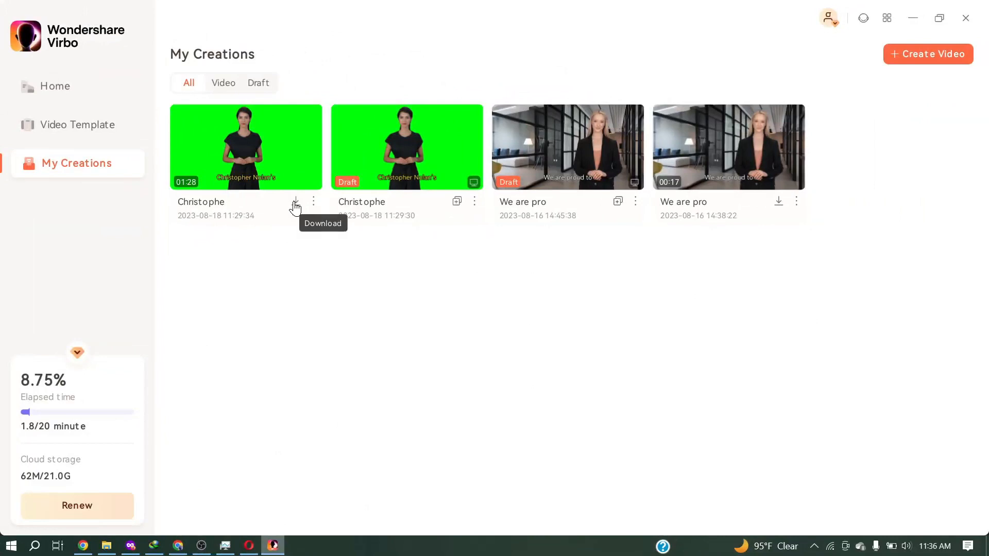
pyautogui.click(296, 203)
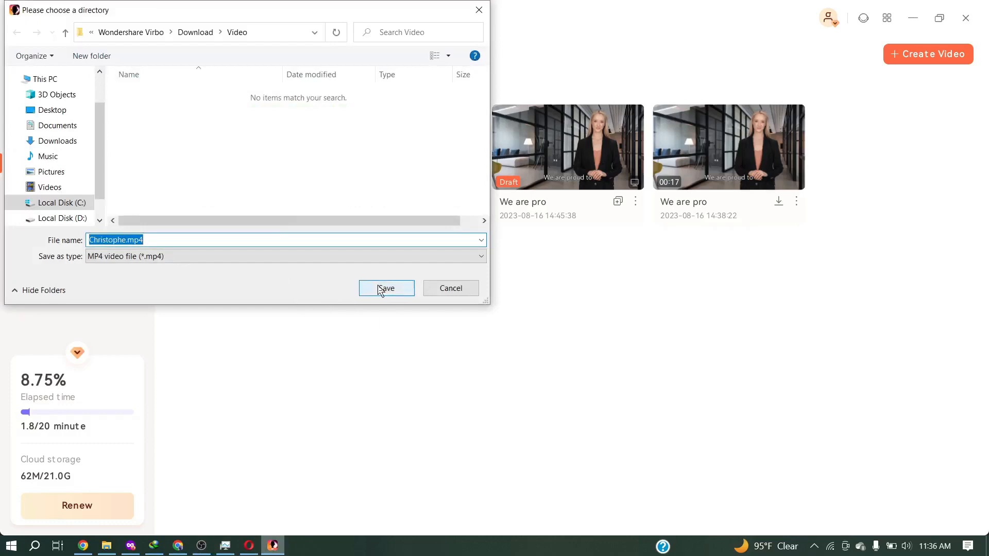
pyautogui.click(384, 290)
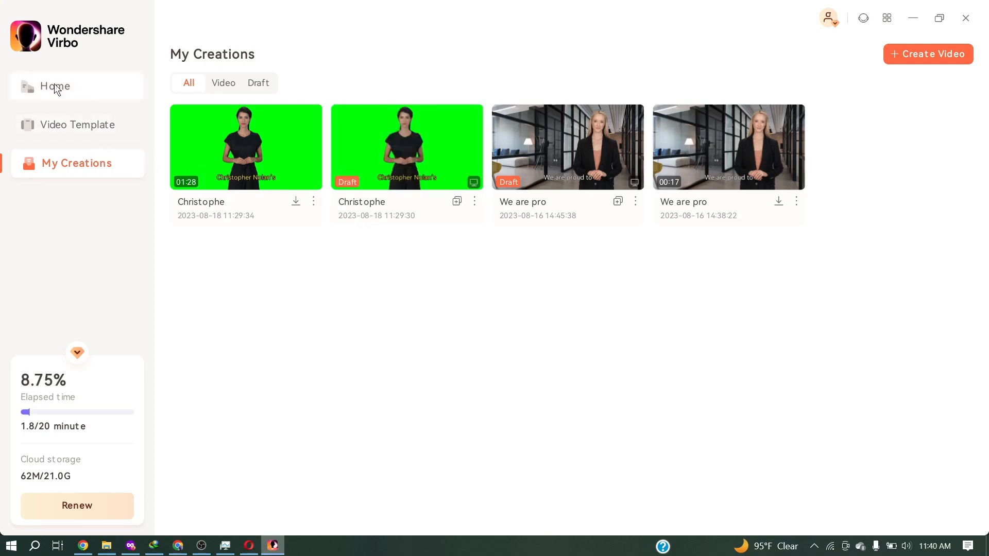
# Create a new video with the Mila - Beauty Blogger avatar and set its background to the Basic solid green
pyautogui.click(54, 84)
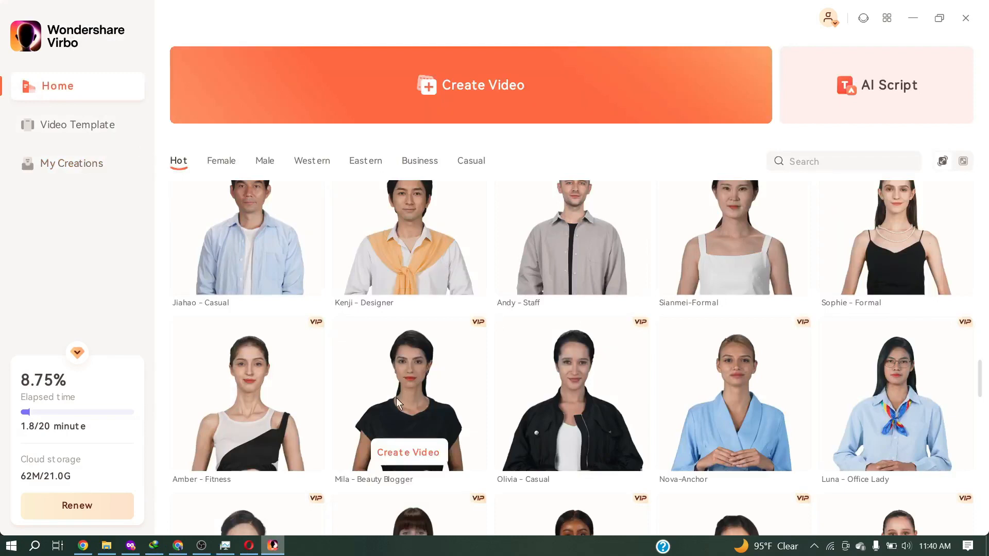
pyautogui.click(419, 442)
pyautogui.click(430, 481)
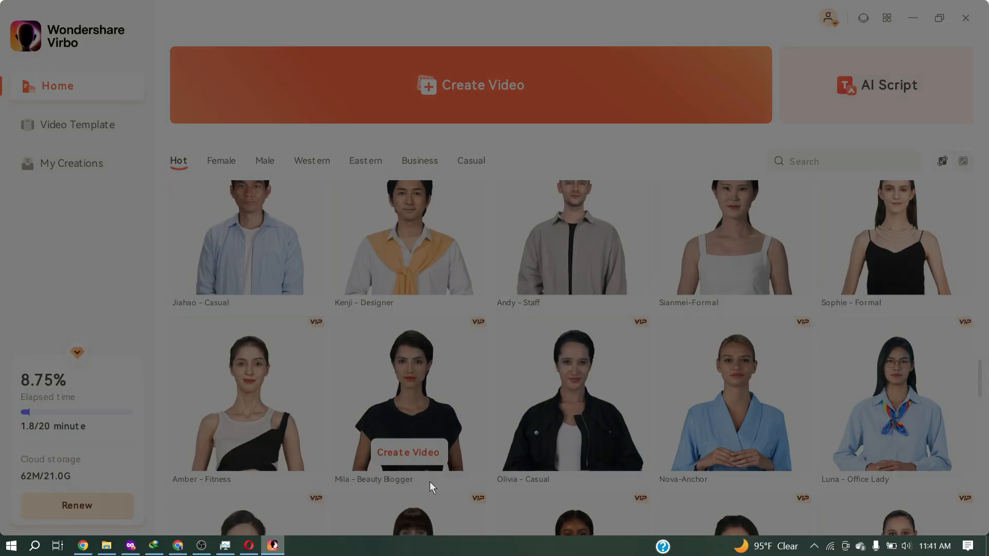
pyautogui.click(412, 55)
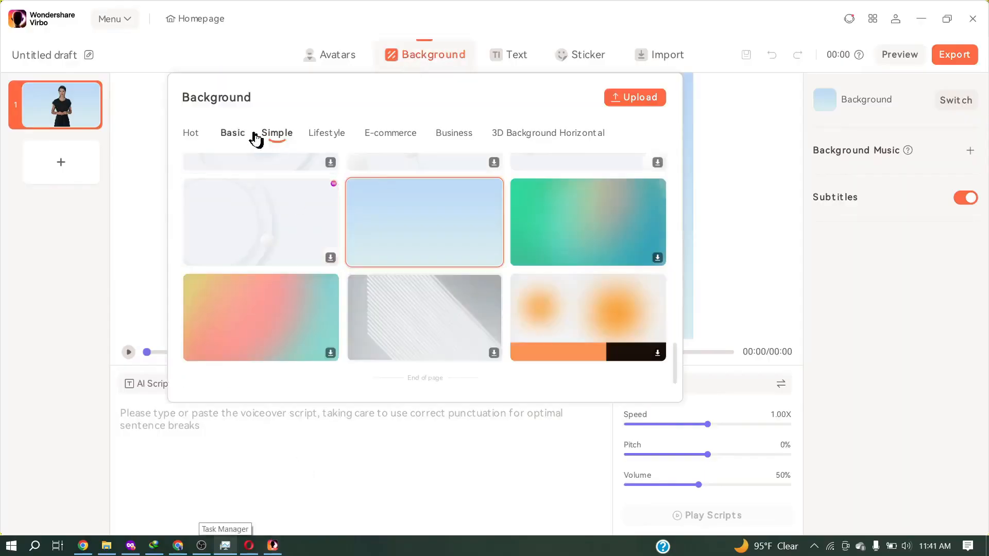
pyautogui.click(234, 132)
pyautogui.click(386, 201)
# Switch to the Google document and copy the review text starting at "In fact, Murphy's physicality"
pyautogui.hotkey('alt', 'Tab')
pyautogui.moveTo(280, 244); pyautogui.dragTo(457, 435)
pyautogui.scroll(-10, 397, 413)
pyautogui.scroll(8, 446, 375)
pyautogui.scroll(5, 446, 375)
pyautogui.rightClick(372, 372)
pyautogui.click(432, 233)
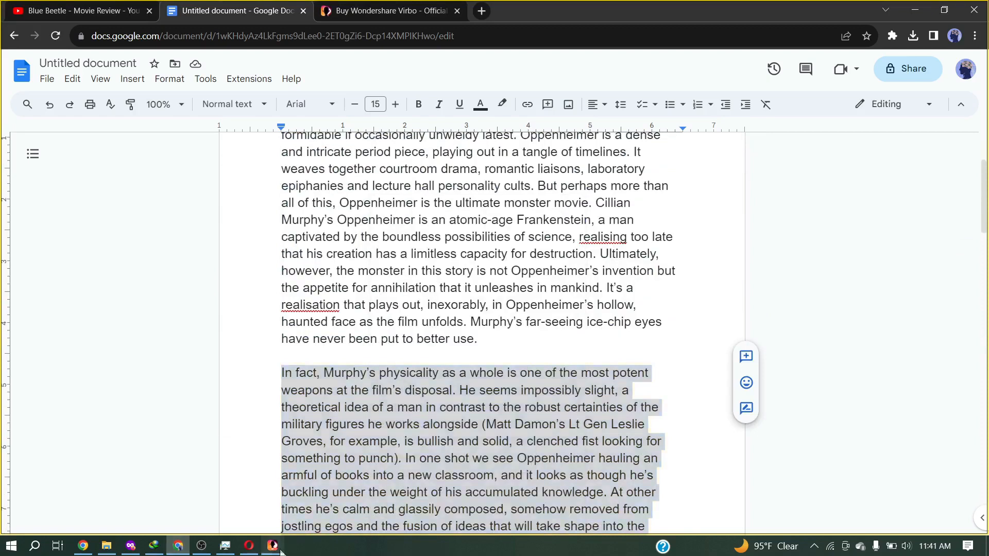
# Paste the copied review into Virbo's AI Script editor, optimize it with the Engaging style and apply it as the voiceover script
pyautogui.click(273, 545)
pyautogui.rightClick(359, 235)
pyautogui.click(400, 251)
pyautogui.click(670, 275)
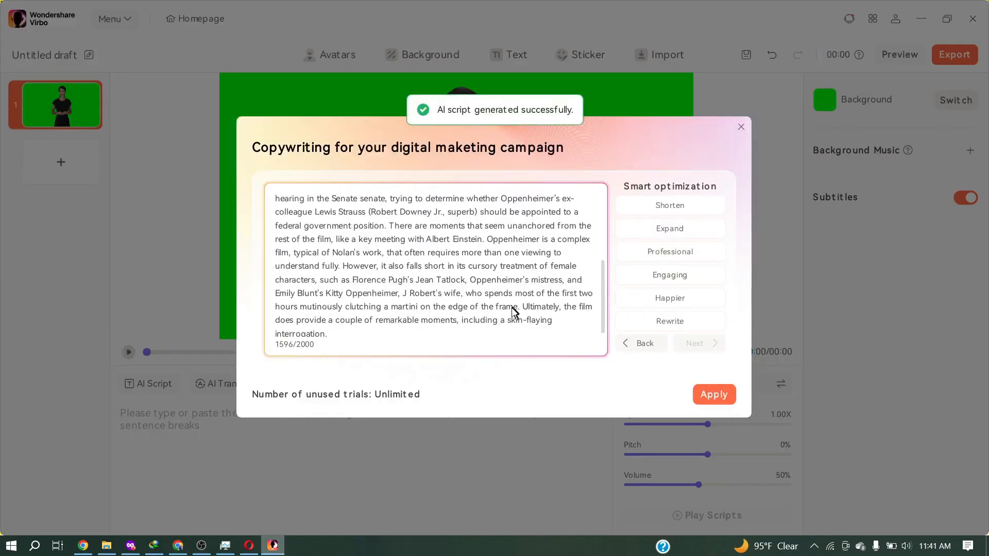
pyautogui.click(720, 402)
# Apply a yellow outlined preset text style to the new video's subtitles
pyautogui.click(896, 203)
pyautogui.click(897, 177)
pyautogui.click(878, 305)
pyautogui.click(758, 146)
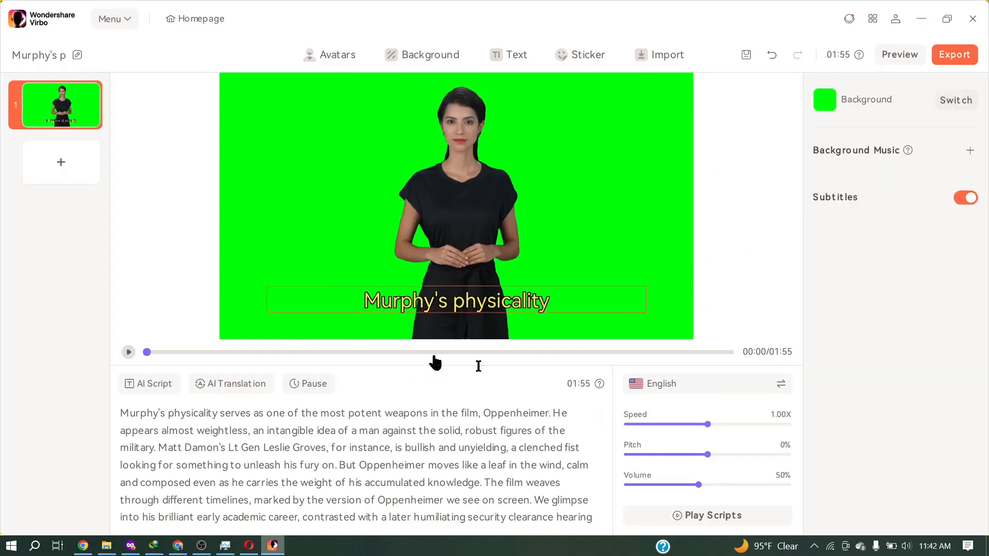
# Preview the British English "Classy | Explanation" voice and confirm the voiceover selection for all storyboards
pyautogui.click(676, 387)
pyautogui.scroll(10, 494, 240)
pyautogui.scroll(-3, 494, 240)
pyautogui.scroll(3, 494, 240)
pyautogui.click(610, 172)
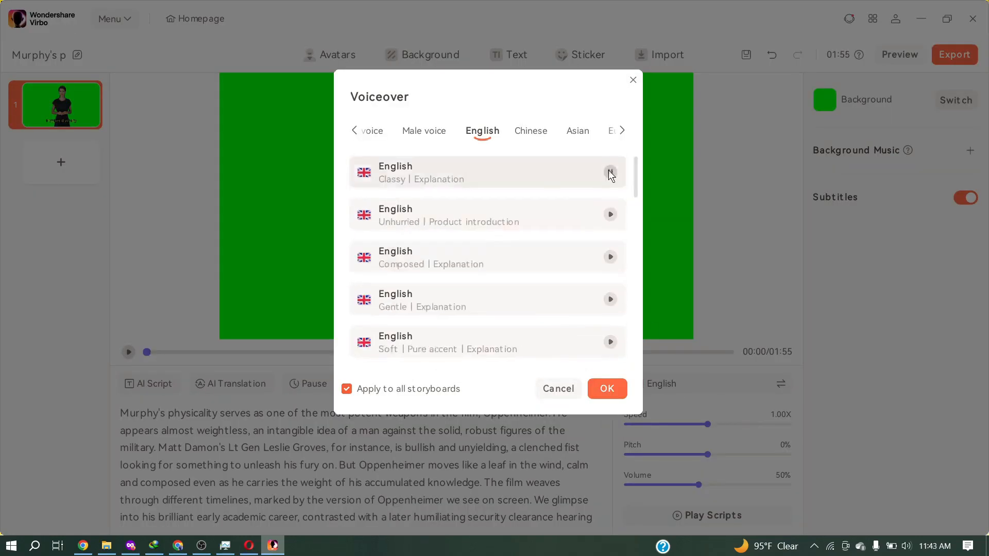
pyautogui.click(607, 390)
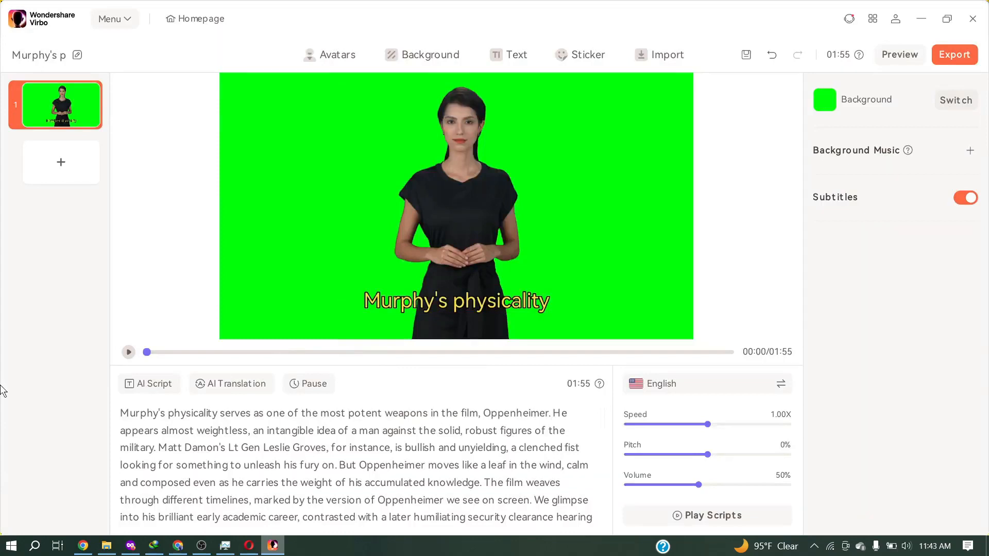
# Export the "Murphy's p" video and apply a yellow outlined preset text style to the subtitles of "The film i"
pyautogui.scroll(-3, 480, 439)
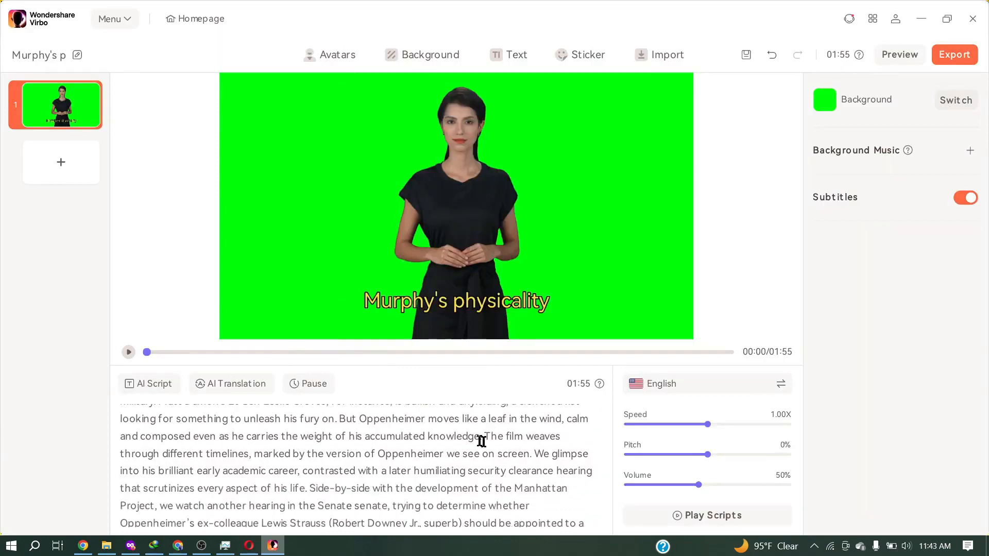
pyautogui.click(938, 52)
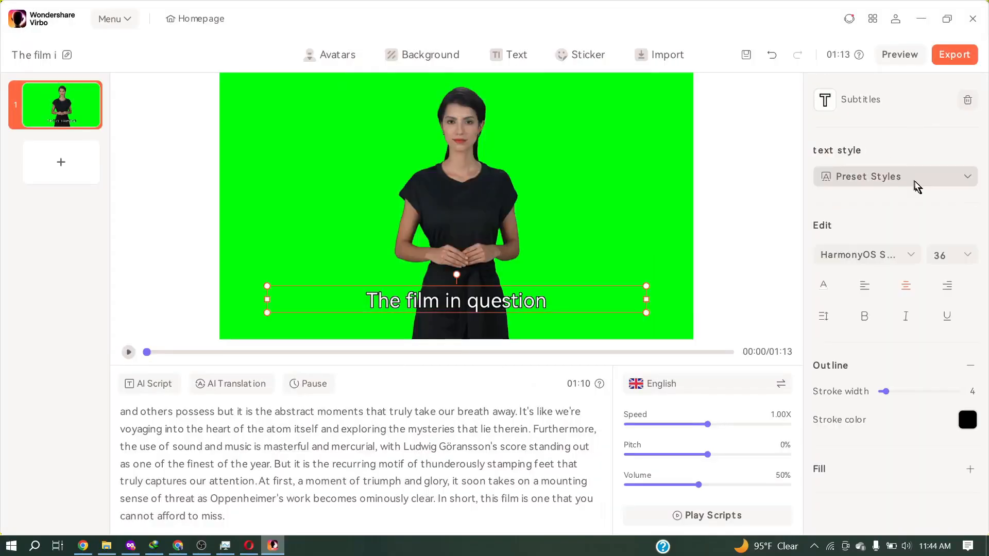
pyautogui.click(916, 177)
pyautogui.click(883, 301)
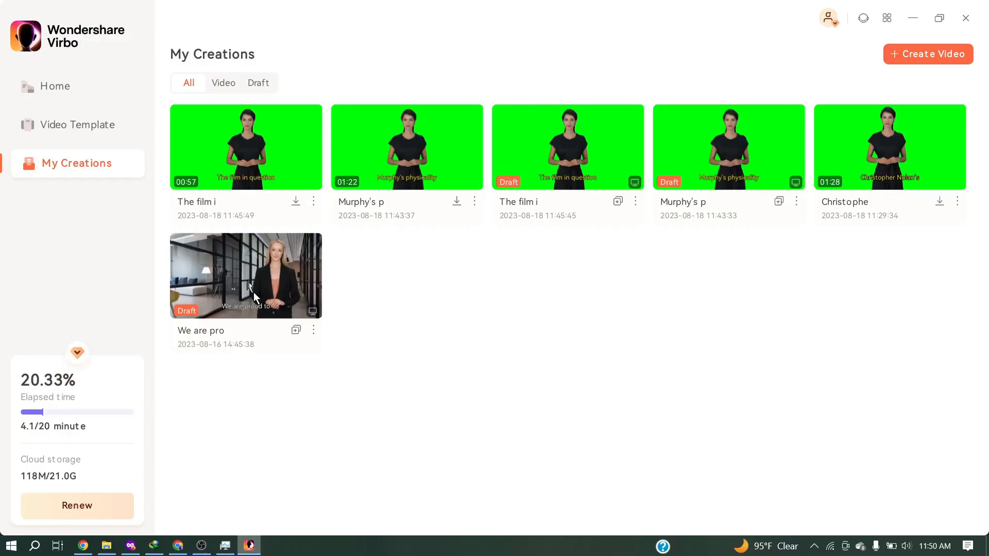
# Download the rendered "The film i" and "Murphy's p" videos from My Creations
pyautogui.click(391, 284)
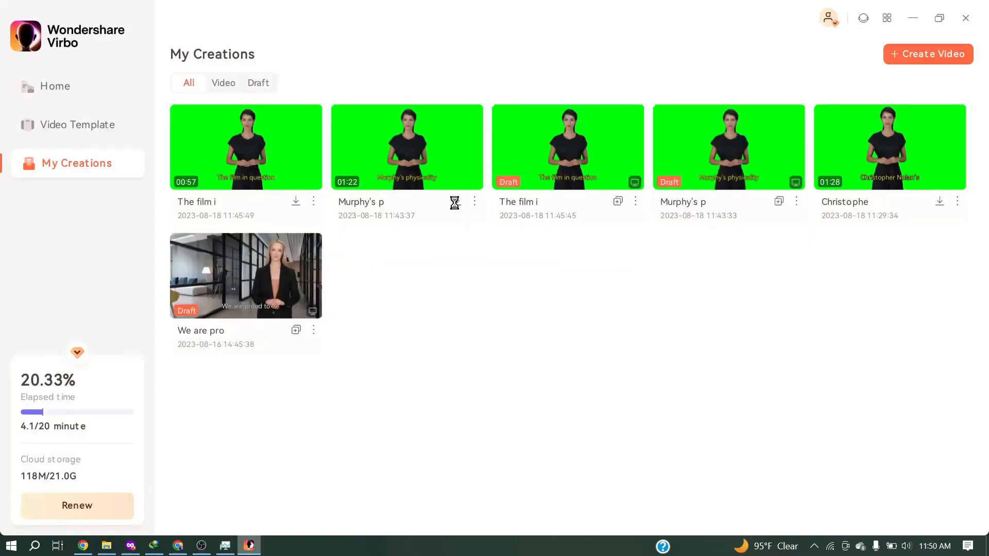
pyautogui.click(391, 284)
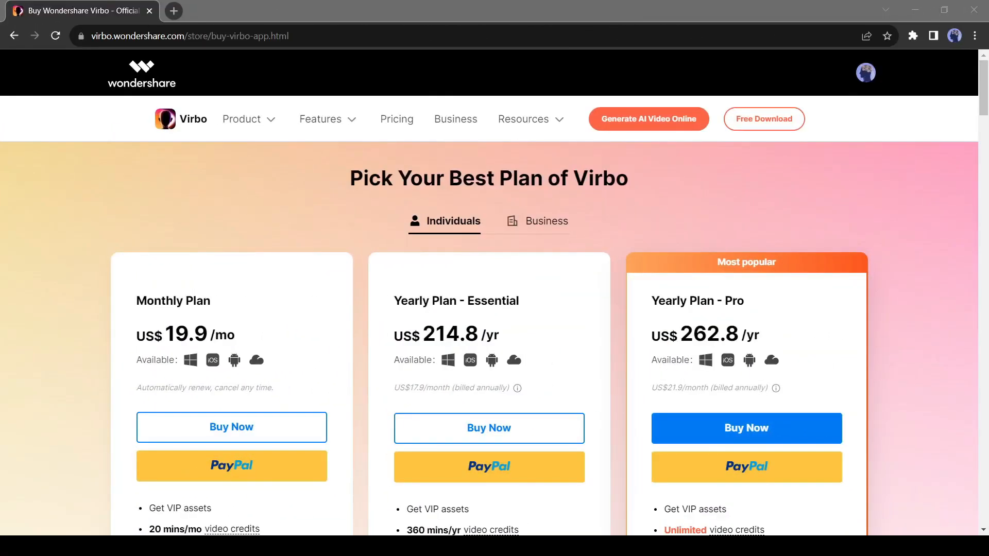
# Compare the prices and video credits of Virbo's individual subscription plans on the pricing page
pyautogui.scroll(-1, 115, 291)
pyautogui.scroll(-2, 114, 291)
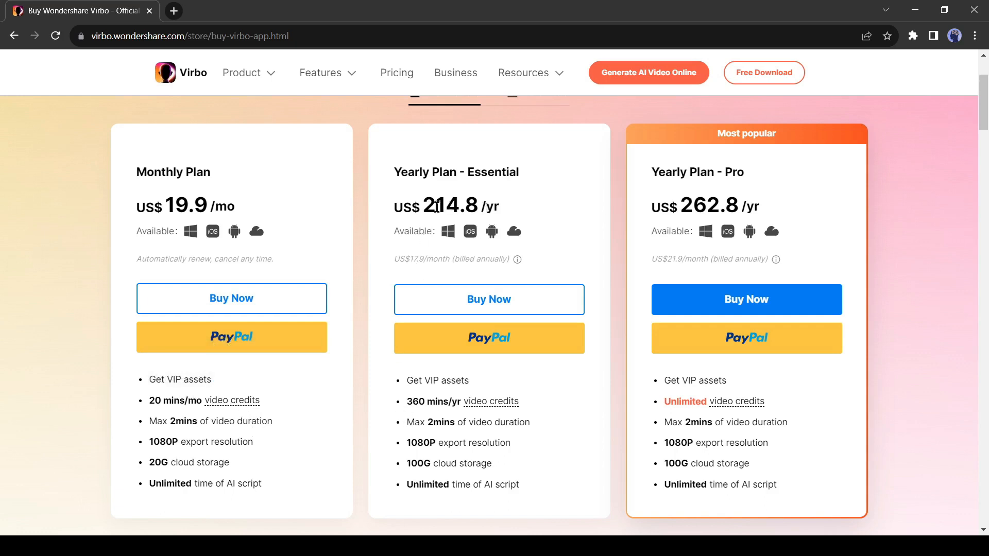
pyautogui.moveTo(424, 206); pyautogui.dragTo(477, 206)
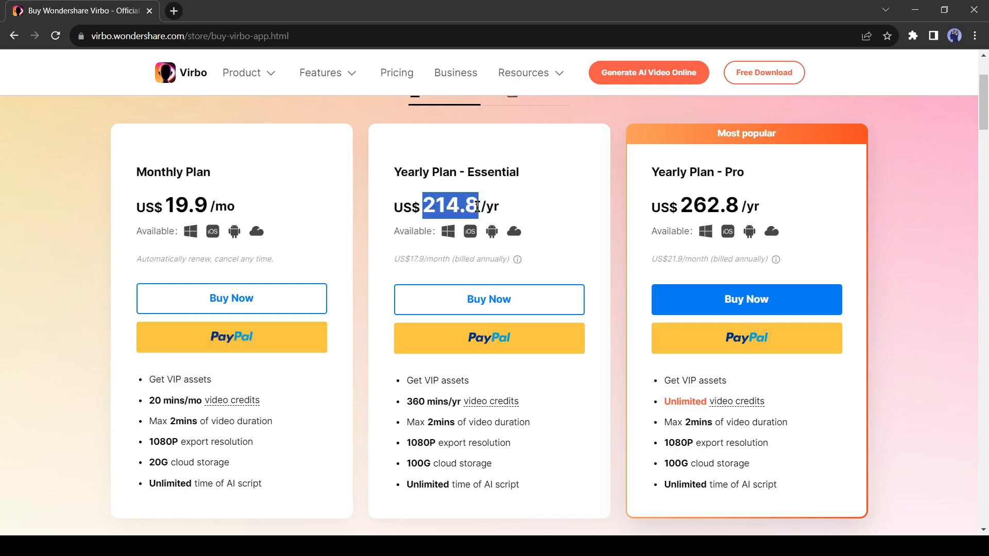
pyautogui.click(442, 212)
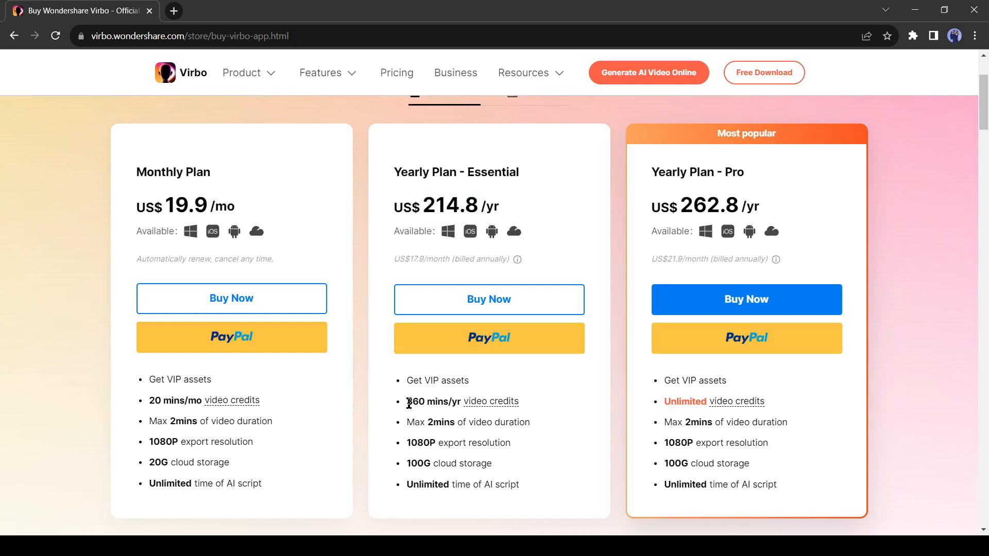
pyautogui.moveTo(408, 403); pyautogui.dragTo(460, 403)
pyautogui.click(478, 407)
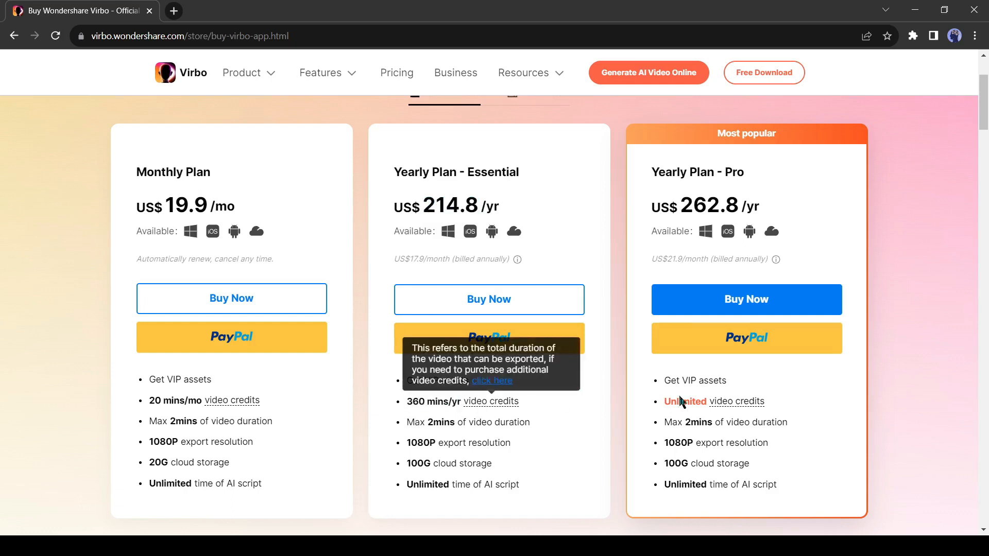
pyautogui.moveTo(746, 403)
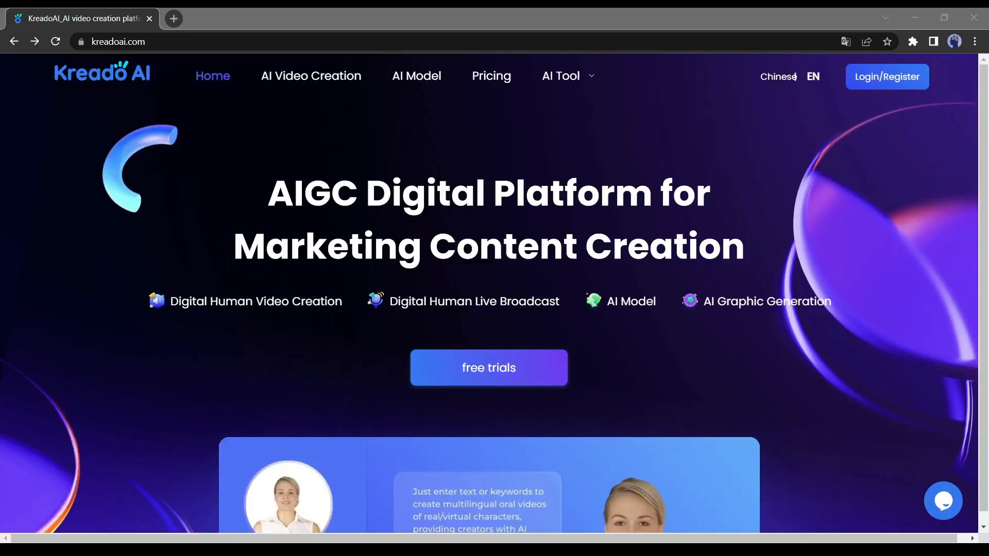
# Look through the Kreado AI homepage and the community section of the Virbo homepage
pyautogui.scroll(-10, 605, 262)
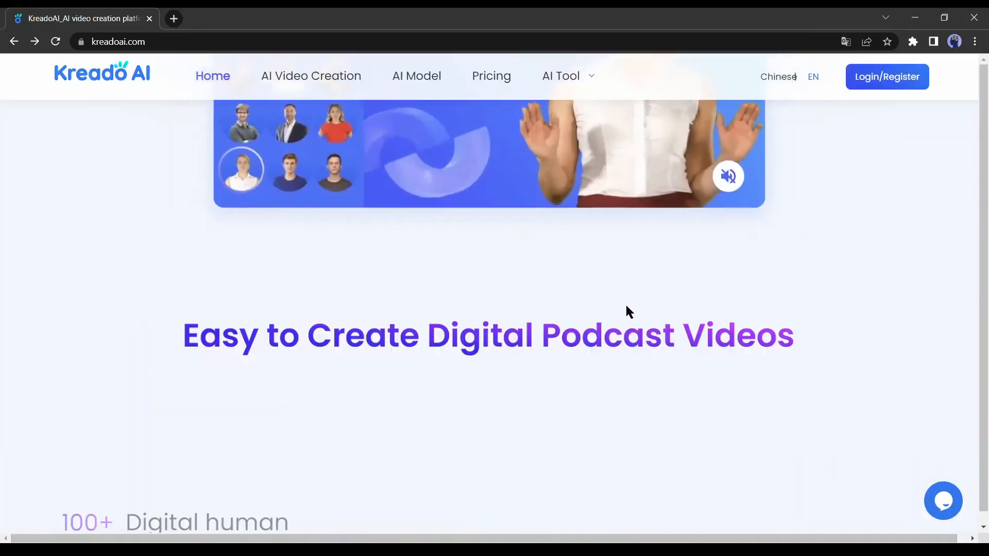
pyautogui.scroll(5, 613, 299)
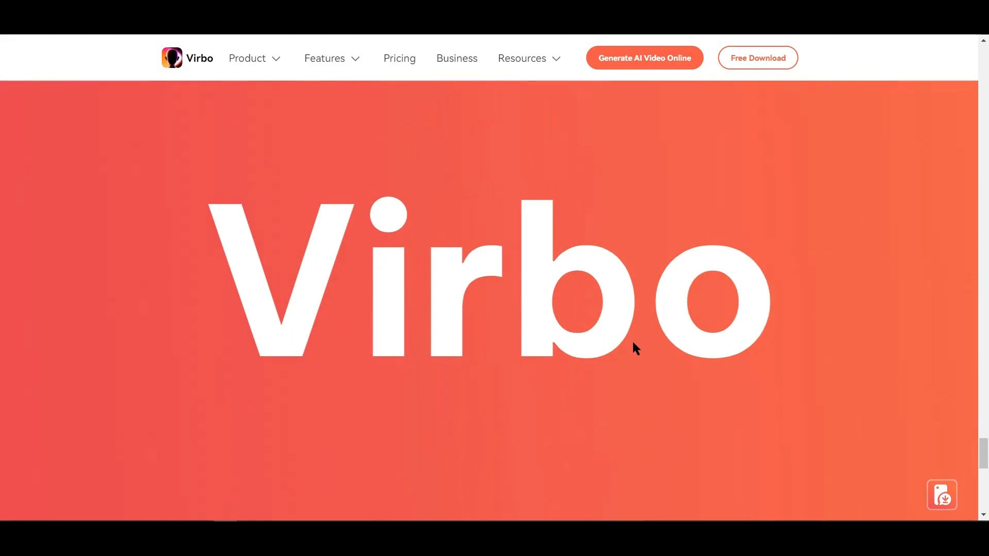
pyautogui.scroll(3, 634, 345)
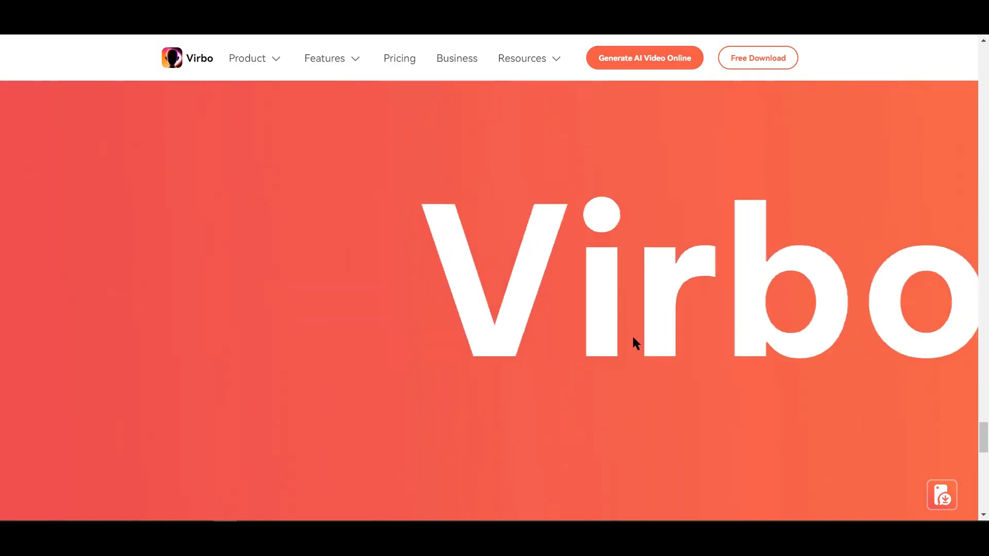
pyautogui.scroll(10, 634, 335)
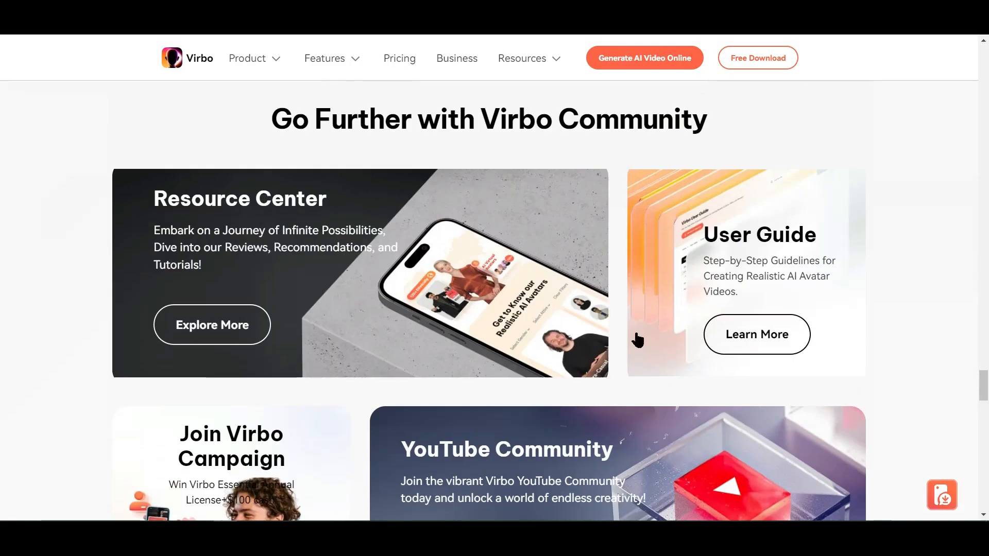
pyautogui.scroll(5, 637, 340)
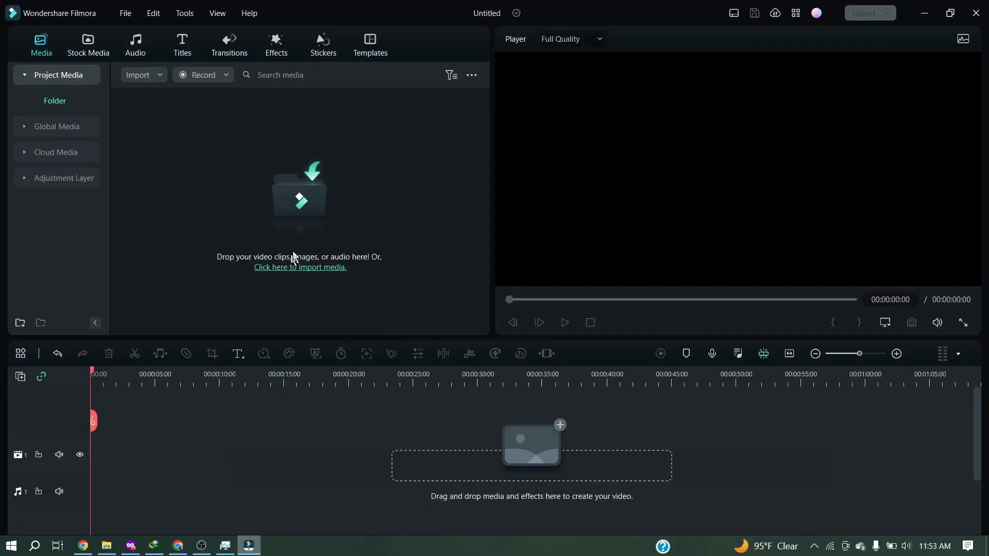
# Switch to Filmora and import Christophe.mp4, Murphy's p.mp4 and The film i.mp4 from the Virbo download folder into the project media
pyautogui.click(294, 260)
pyautogui.moveTo(155, 188); pyautogui.dragTo(316, 113)
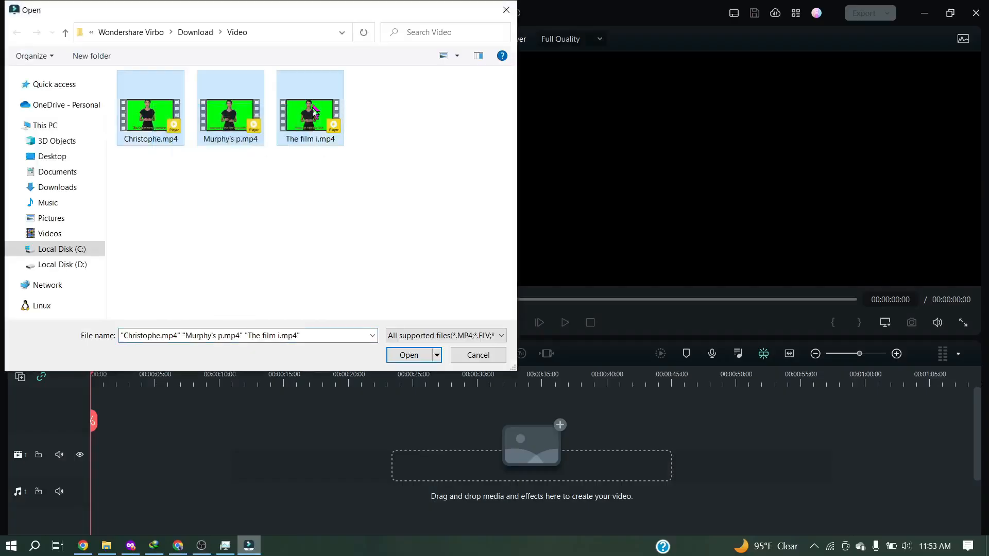
pyautogui.click(410, 356)
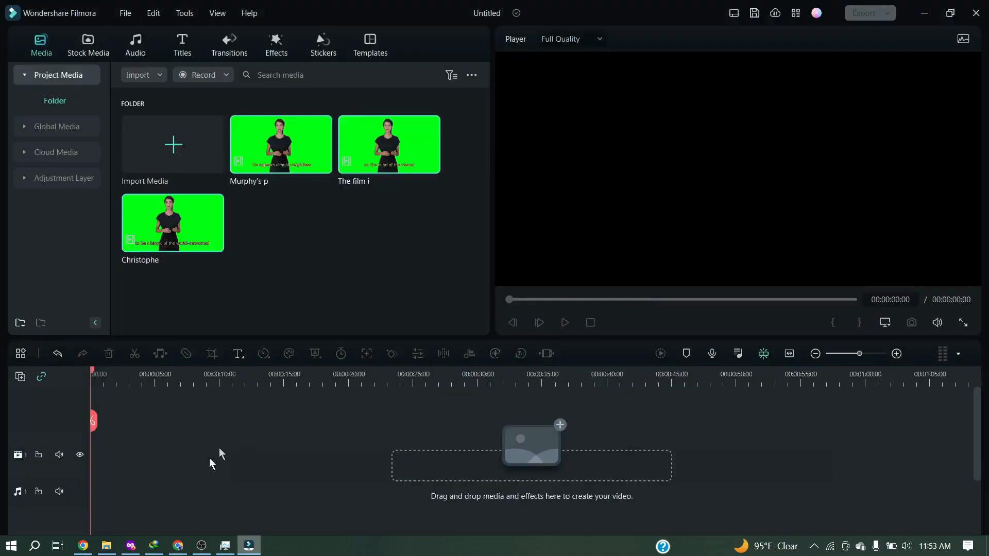
# Add all the images and trailers from the Openhaimer folder in File Explorer to Filmora's project media
pyautogui.click(106, 545)
pyautogui.moveTo(147, 278); pyautogui.dragTo(650, 124)
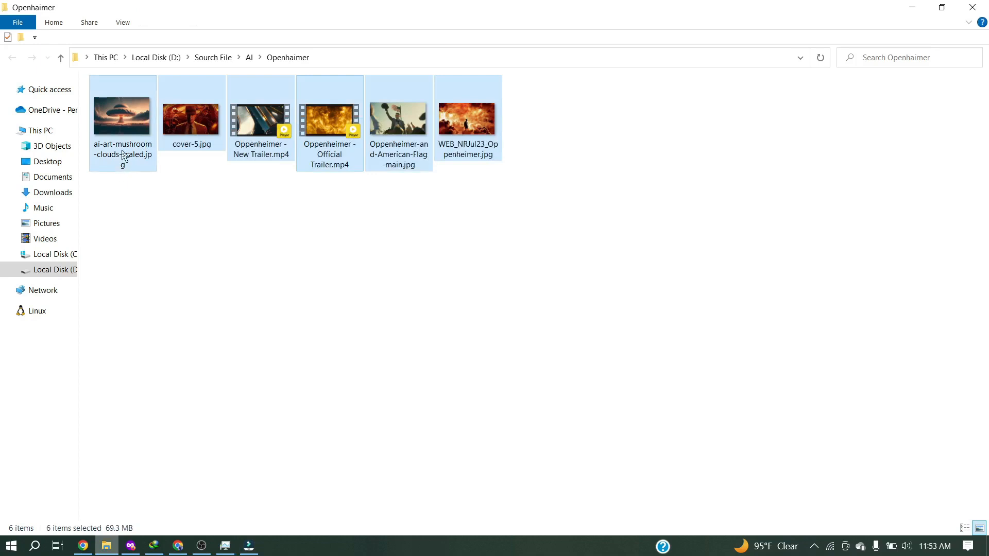
pyautogui.moveTo(124, 161); pyautogui.dragTo(307, 293)
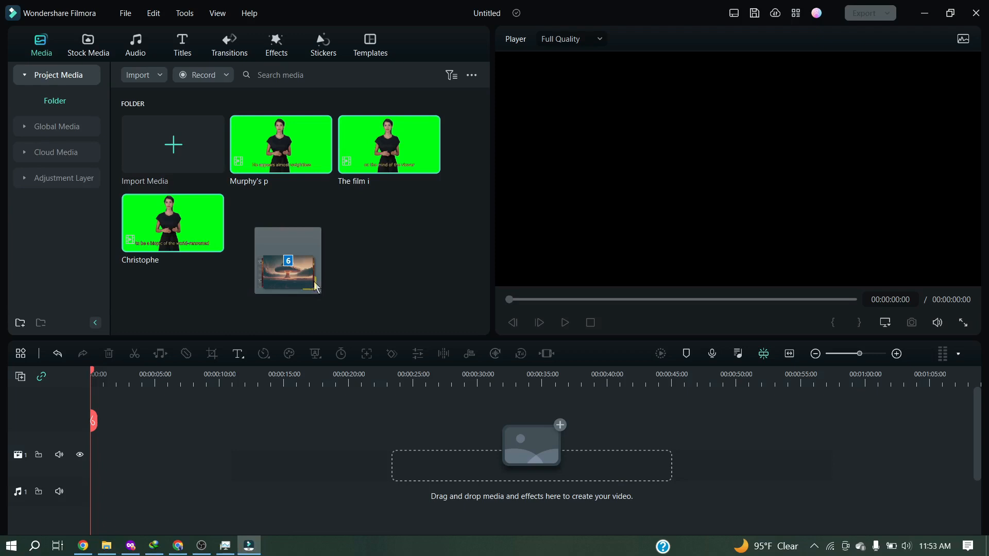
pyautogui.moveTo(321, 287); pyautogui.dragTo(322, 288)
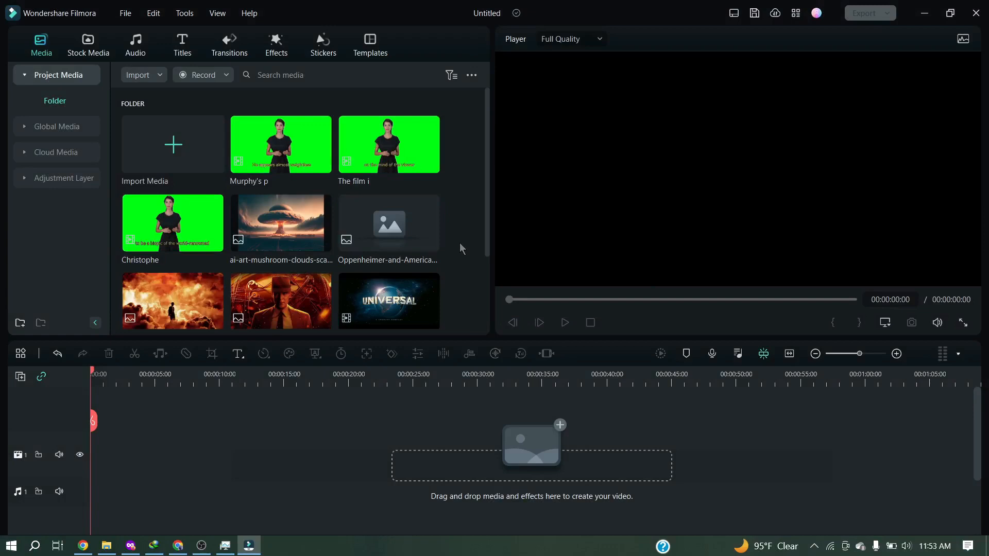
# Place the Christophe clip on the timeline and remove its green background with Chroma Key
pyautogui.moveTo(161, 235); pyautogui.dragTo(183, 408)
pyautogui.click(567, 301)
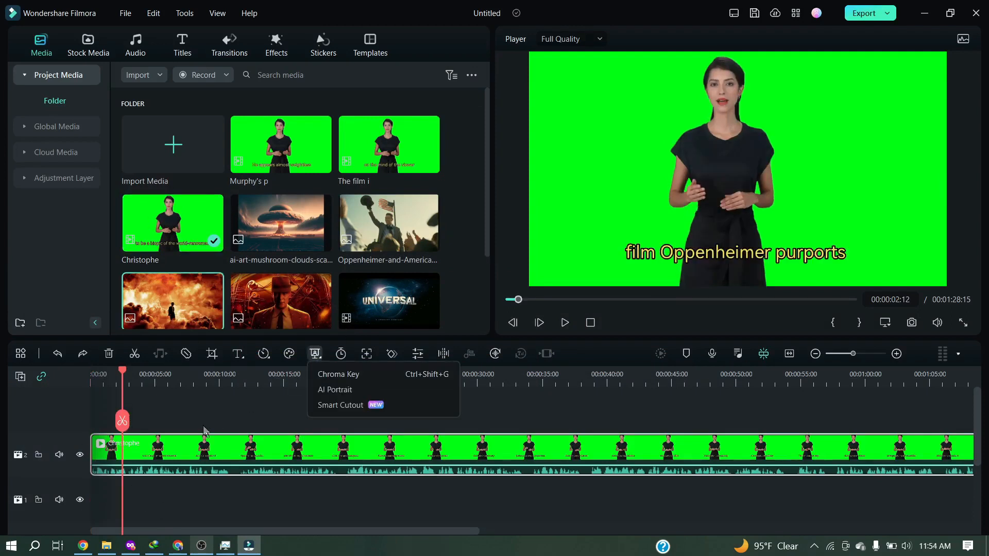
pyautogui.click(201, 444)
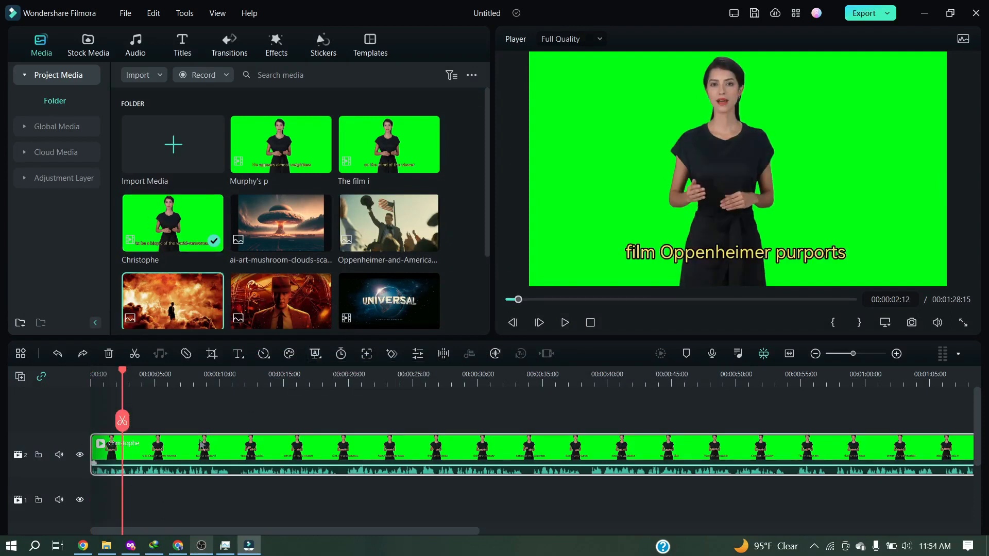
pyautogui.doubleClick(201, 445)
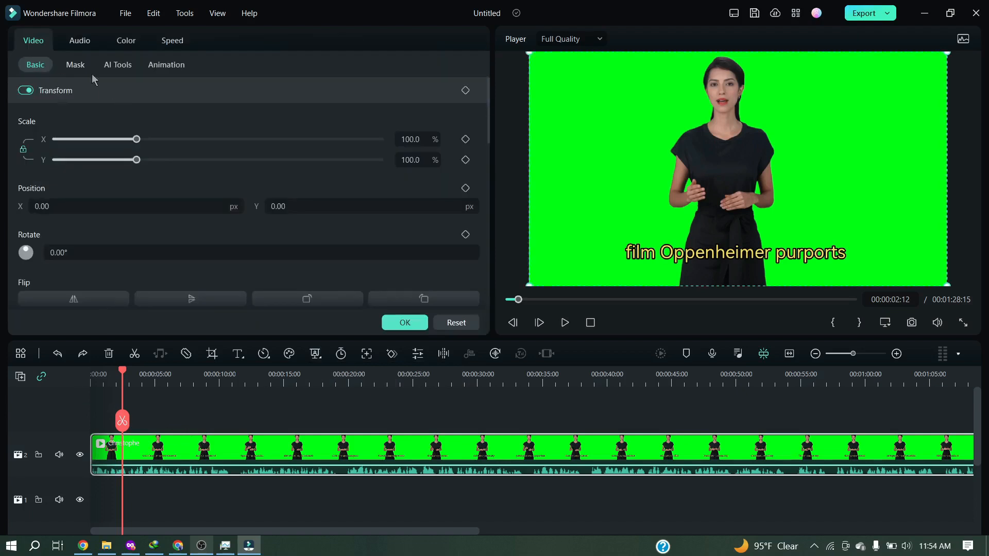
pyautogui.click(119, 65)
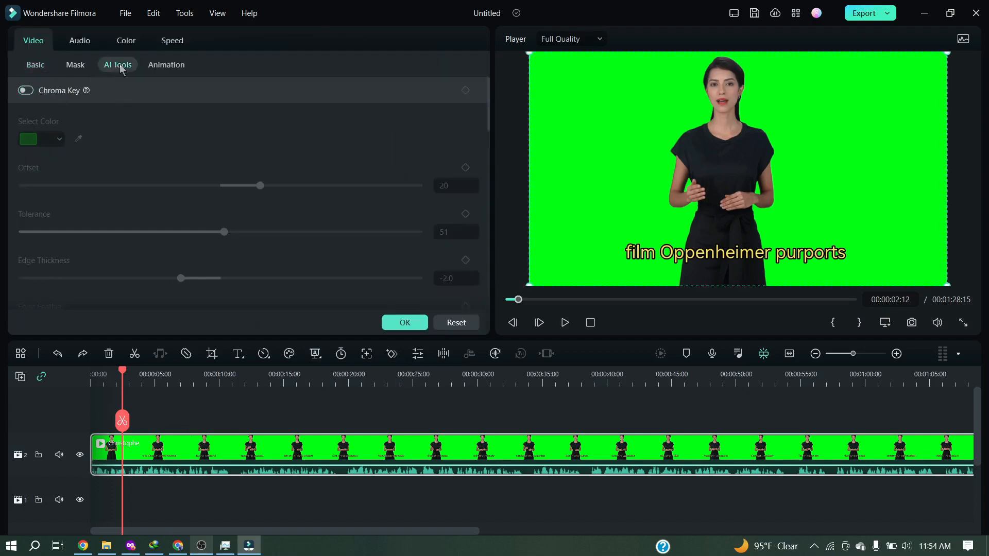
pyautogui.click(25, 91)
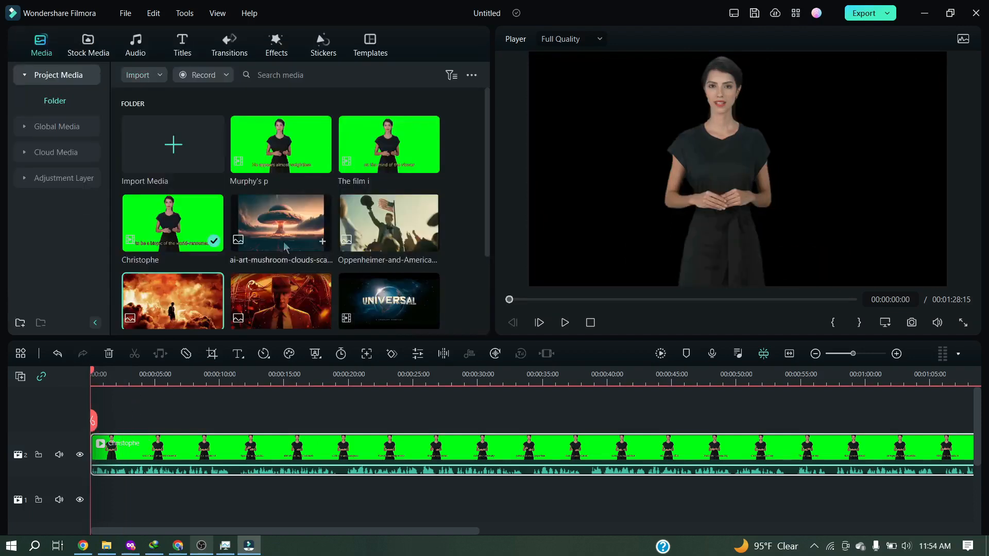
# Place the WEB_NRJul23_Oppenheimer image beneath the avatar clip, scaled to 127.2% and positioned at X 261.12, Y 85.26
pyautogui.moveTo(208, 308); pyautogui.dragTo(102, 497)
pyautogui.moveTo(90, 376); pyautogui.dragTo(123, 376)
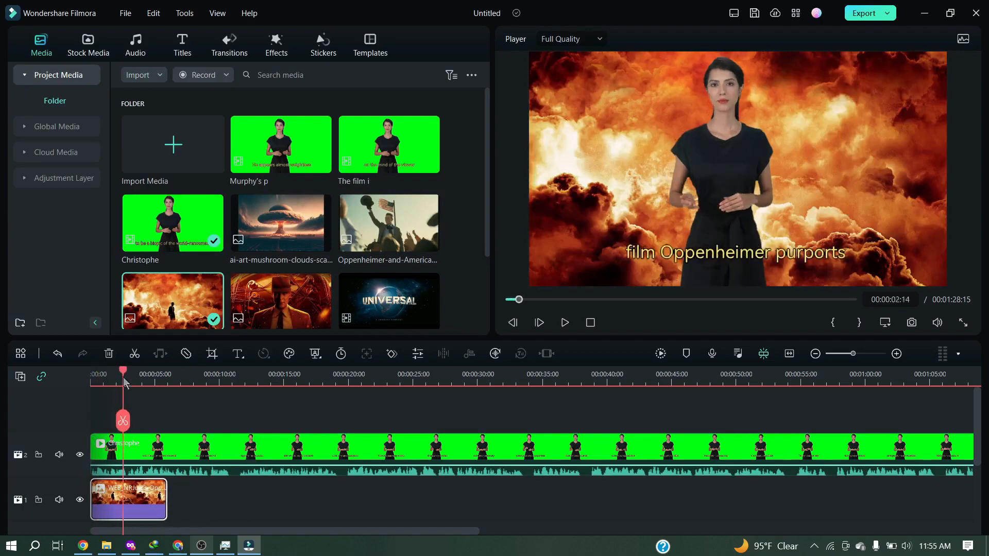
pyautogui.doubleClick(160, 489)
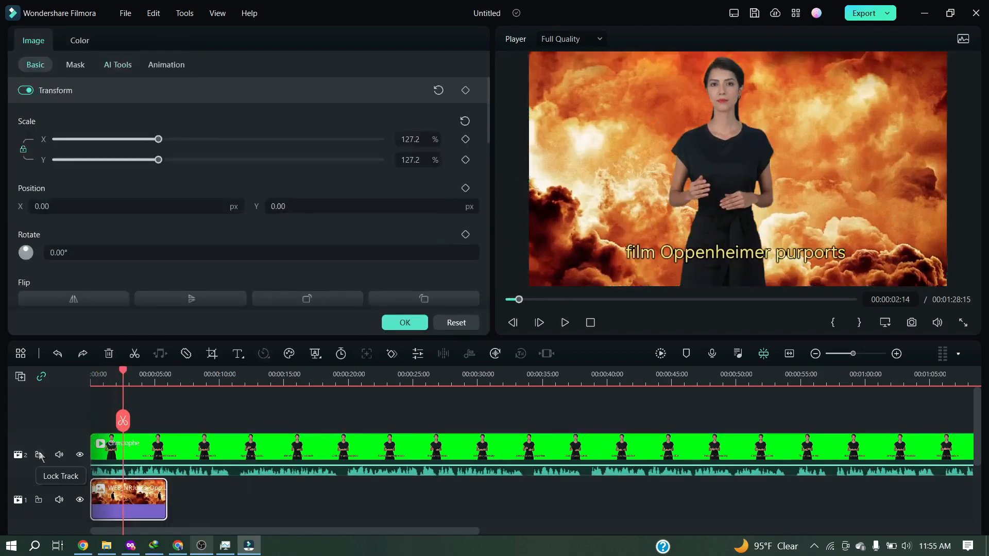
pyautogui.click(39, 455)
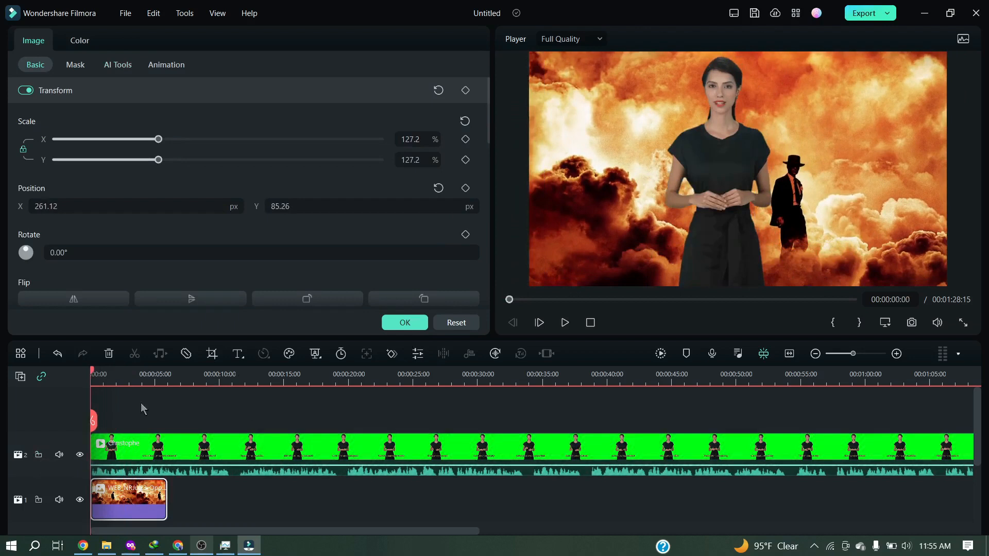
# Extend the fiery background image to about 20 seconds and add the Oppenheimer - New Trailer clip directly after it
pyautogui.moveTo(166, 497); pyautogui.dragTo(349, 497)
pyautogui.click(294, 391)
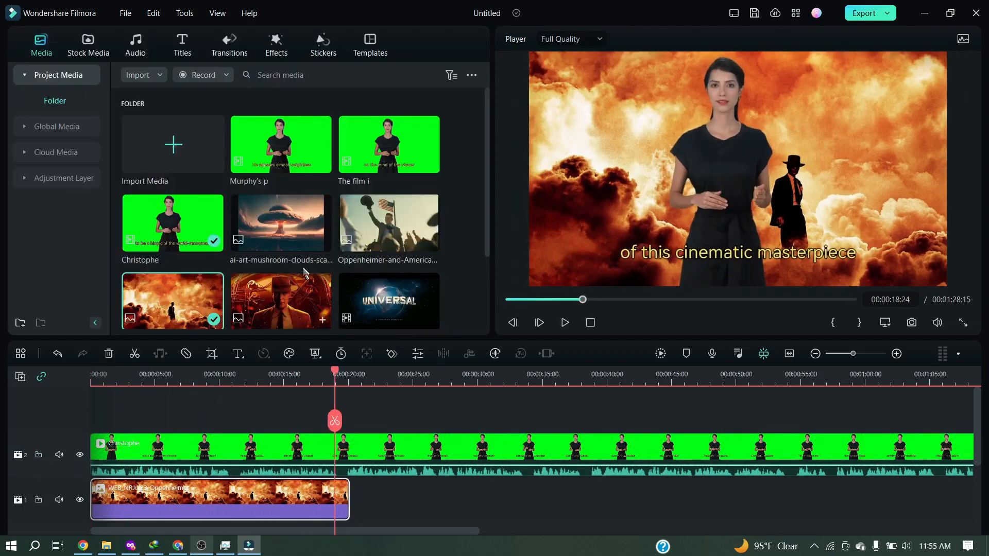
pyautogui.moveTo(389, 242); pyautogui.dragTo(361, 500)
# Cut away the opening of the Oppenheimer - New Trailer clip and crop its black bars so it fills the frame
pyautogui.rightClick(466, 415)
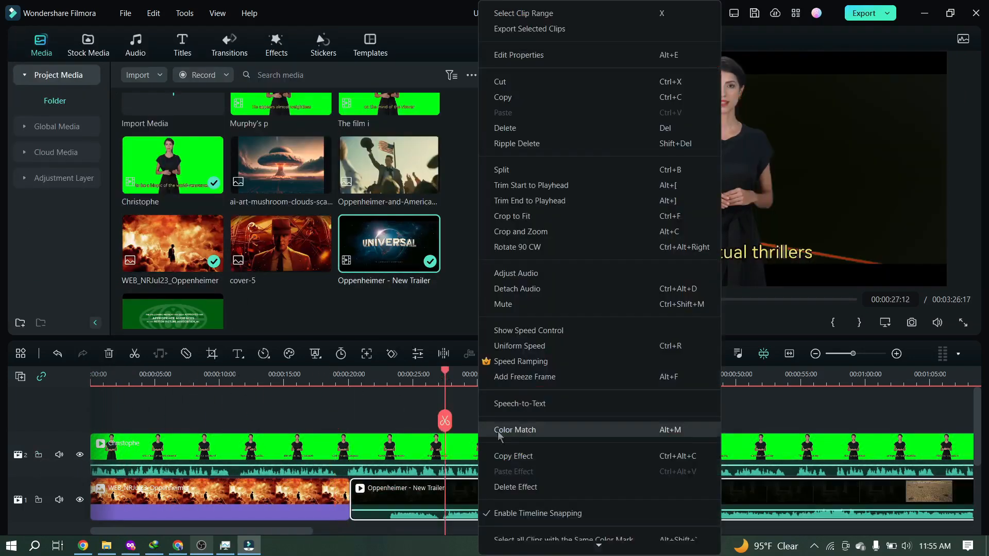
pyautogui.click(512, 399)
pyautogui.moveTo(445, 372); pyautogui.dragTo(651, 382)
pyautogui.click(613, 495)
pyautogui.click(212, 354)
pyautogui.moveTo(488, 378); pyautogui.dragTo(487, 344)
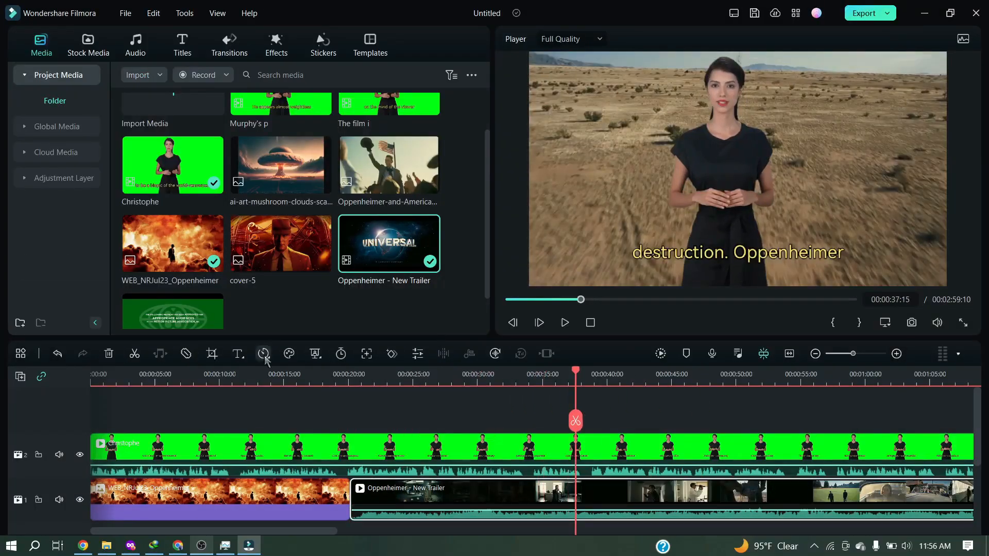
# Place the ai-art-mushroom-clouds image after the trailer clip and cancel the avatar clip's Smart Cutout
pyautogui.moveTo(281, 165); pyautogui.dragTo(699, 453)
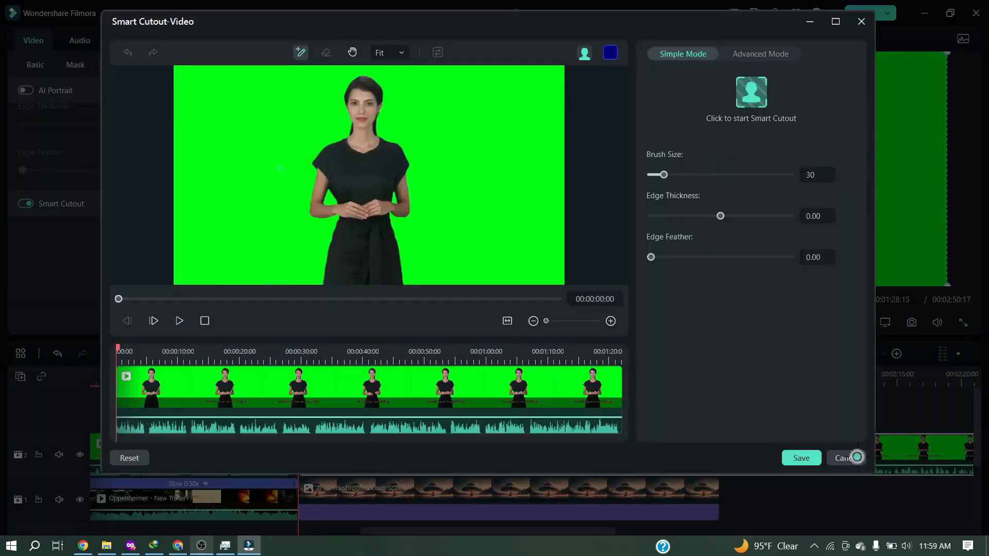
pyautogui.click(844, 458)
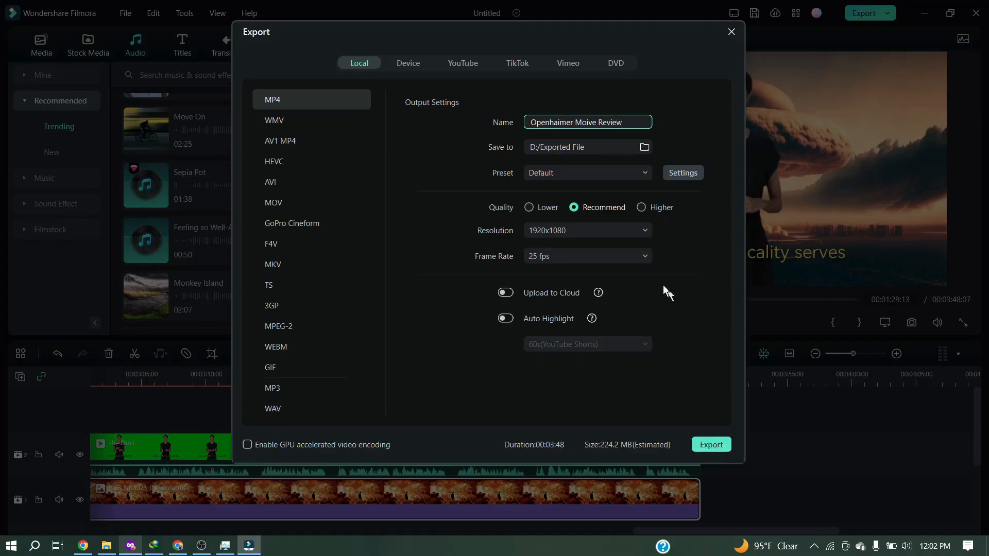
# Export the project as an MP4 named Openhaimer Moive Review at Recommend quality, 1920x1080 and 25 fps, to D:/Exported File
pyautogui.click(725, 444)
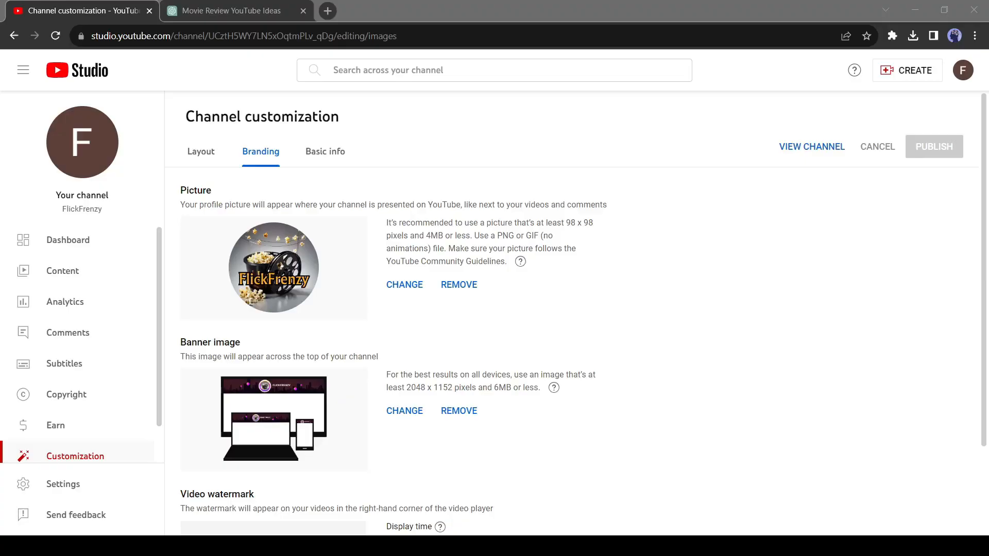
pyautogui.click(818, 180)
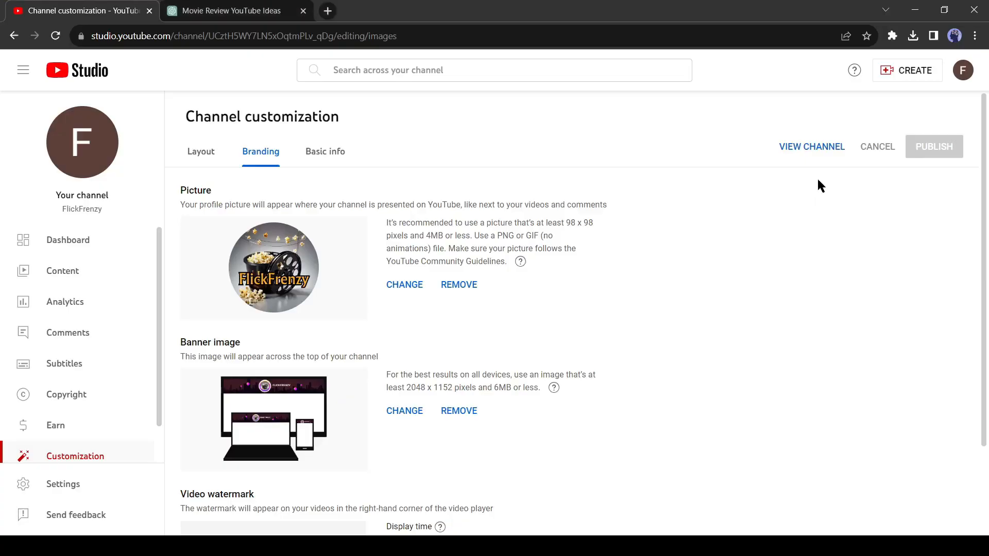
# Upload Openhaimer Moive Review.mp4 to the FlickFrenzy channel as a new video and start its description
pyautogui.click(913, 72)
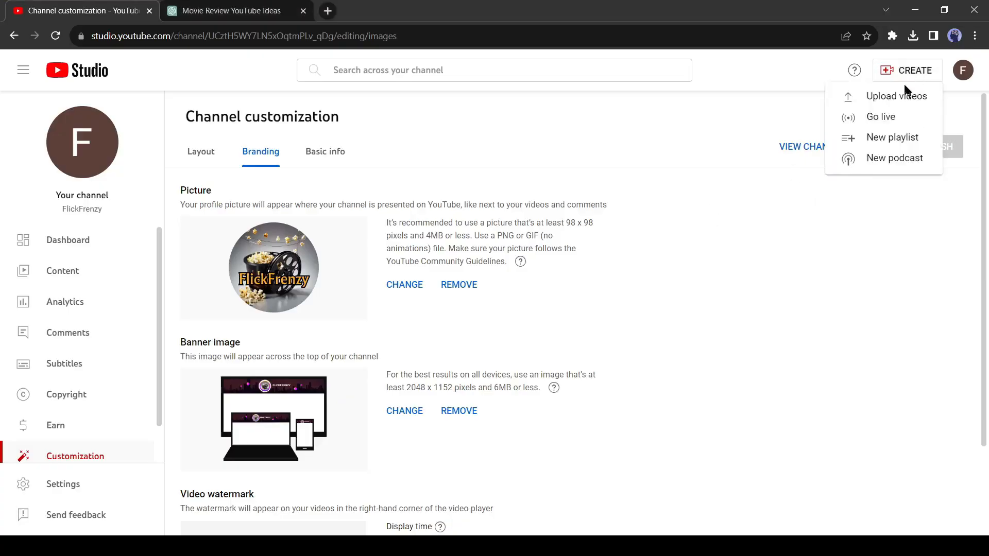
pyautogui.click(881, 95)
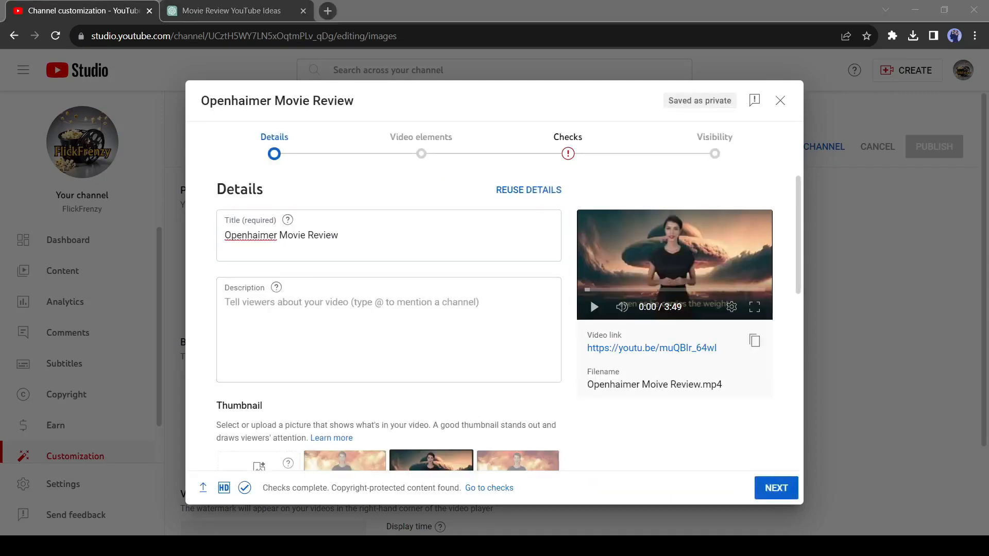
pyautogui.click(351, 303)
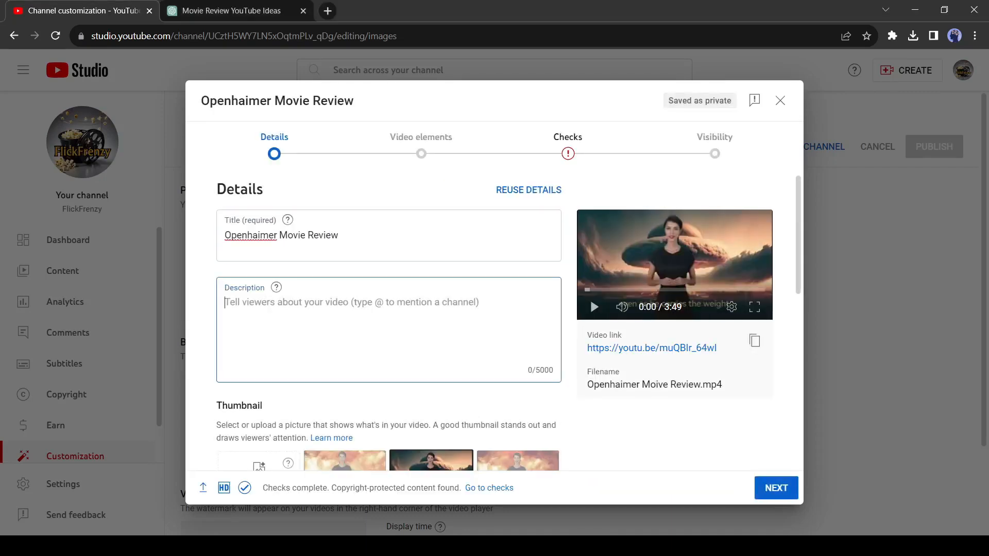
# Switch to ChatGPT, send "Write a video title of Oppenheimer movie review." and copy the suggested title without its quotation marks
pyautogui.click(237, 11)
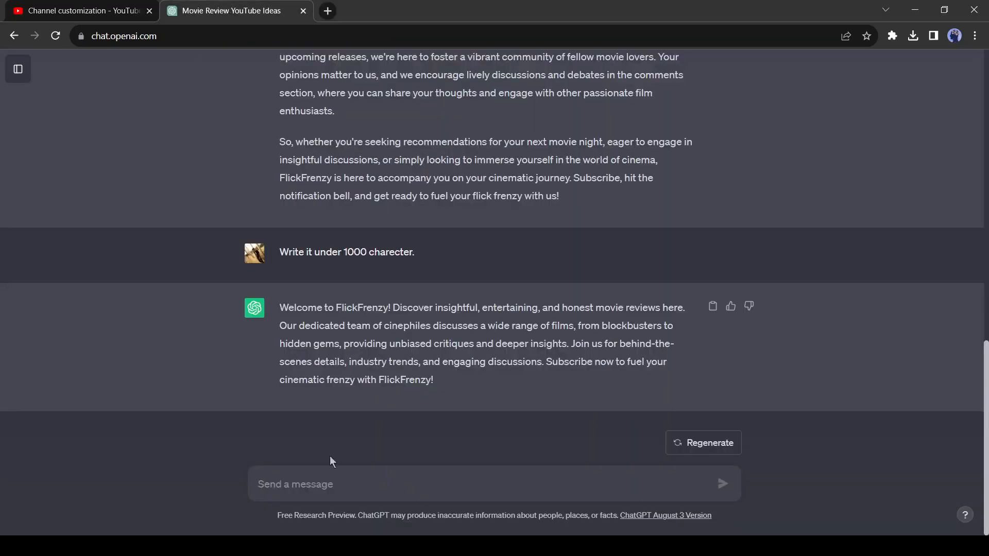
pyautogui.write('Write a vi')
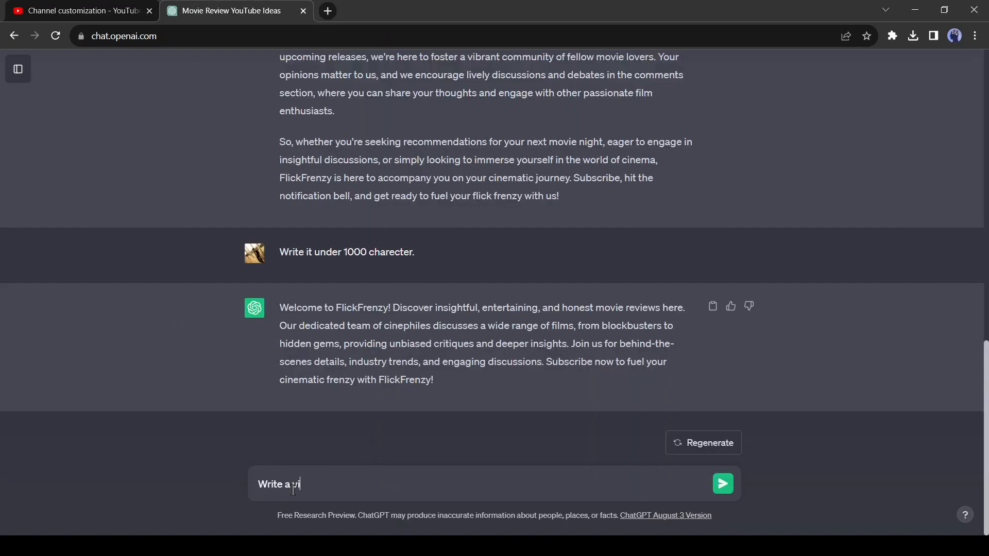
pyautogui.write('deo title of Oppenheimer movie review.')
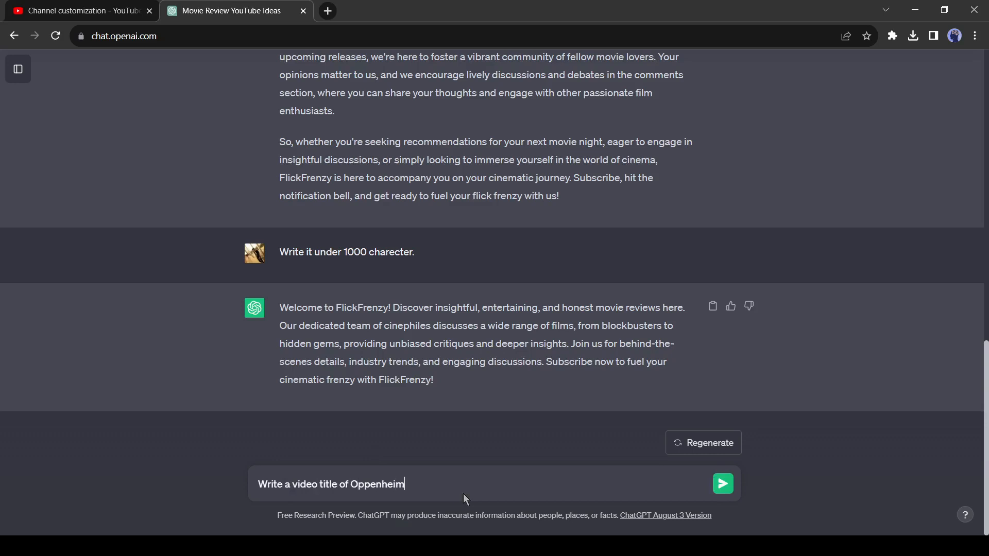
pyautogui.press('Return')
pyautogui.moveTo(282, 362); pyautogui.dragTo(328, 381)
pyautogui.hotkey('ctrl', 'c')
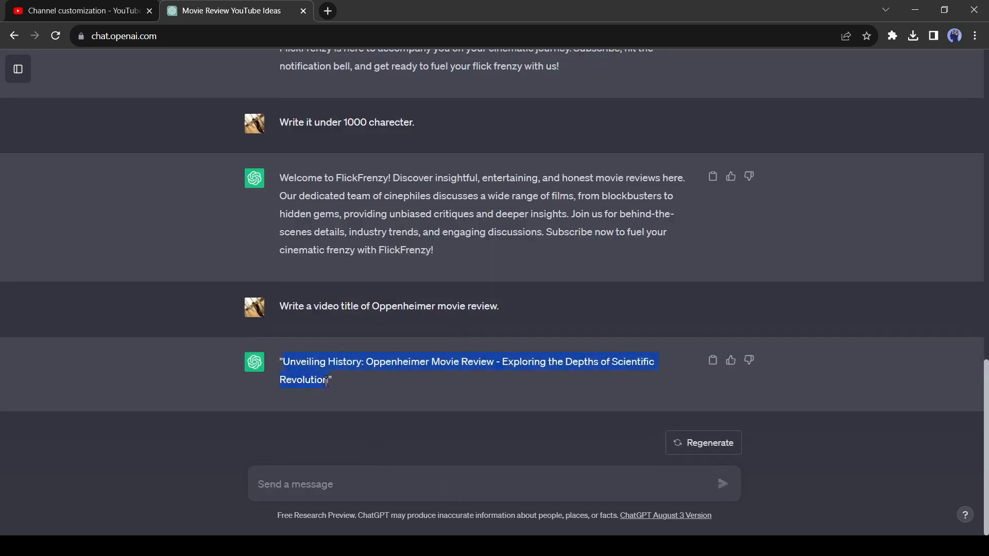
# Replace the uploaded video's title with "Unveiling History: Oppenheimer Movie Review - Exploring the Depths of Scientific Revolution" in YouTube Studio
pyautogui.click(139, 6)
pyautogui.tripleClick(369, 245)
pyautogui.hotkey('ctrl', 'v')
pyautogui.press('Tab')
# Return to ChatGPT and send the prompt "Write a YouTube video description"
pyautogui.click(214, 7)
pyautogui.click(292, 480)
pyautogui.write('W')
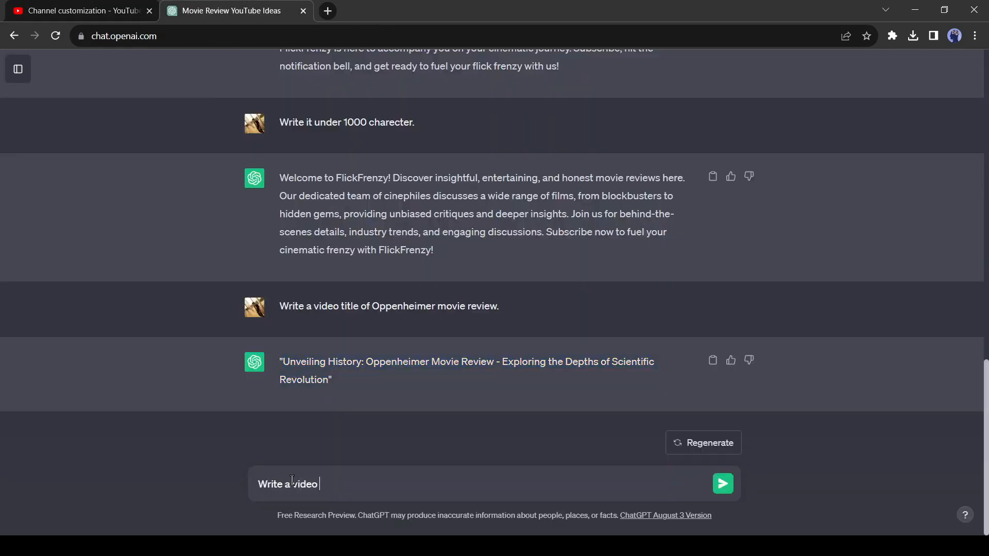
pyautogui.write('rite a video description')
pyautogui.click(292, 480)
pyautogui.write('YouTube')
pyautogui.press('Return')
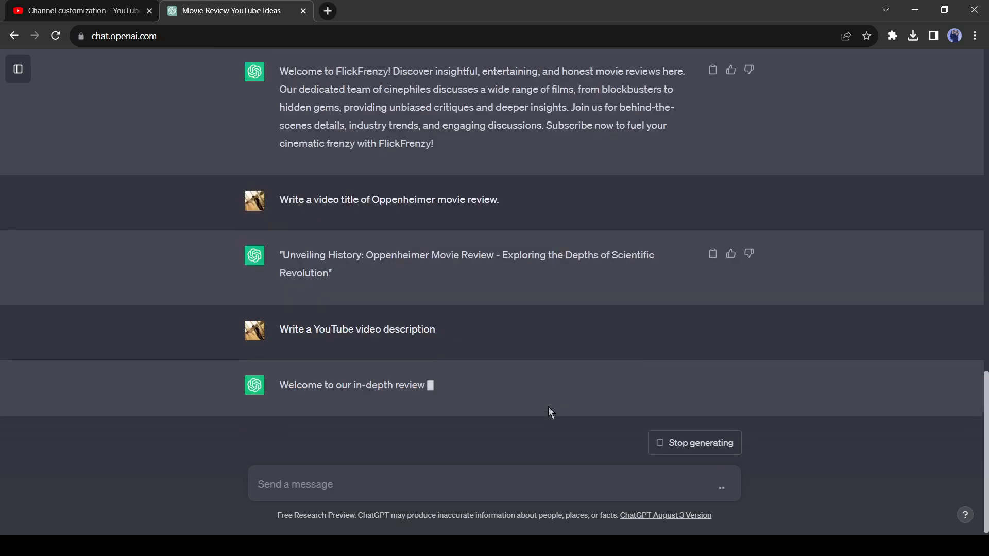
# Copy the generated description, beginning "Welcome to our in-depth review", and paste it as the video's description in YouTube Studio
pyautogui.scroll(5, 548, 407)
pyautogui.click(713, 293)
pyautogui.click(115, 5)
pyautogui.click(318, 334)
pyautogui.write('Welcome to our in-depth review of the thought-provoking film "Oppenheimer"! 🎬 Join us as we delve into the captivating narrative that unravels the life and contributions of J. Robert Oppenheimer, a central figure in the scientific revolution.  In this video, we\'ll explore the film\'s portrayal of Oppenheimer\'s complex character, brilliantly brought to life by the talented cast. From his pivotal role in the Manhattan Project to the ethical dilemmas he faced, we dissect the film\'s exploration of science, morality, and the human psyche.  Get ready for an analysis of the movie\'s stunning cinematography and period-accurate visuals that transport us back to the era of groundbreaking discoveries. We\'ll discuss the director\'s creative choices and how they enhance the storytelling, providing a visual feast for history and film buffs alike.  Join the conversation as we discuss the historical accuracy of "Oppenheimer" and its impact on shedding light on a crucial juncture in history. From the race to harness atomic power to the personal struggles of a brilliant mind, we leave no stone unturned.  Whether you\'ve seen the film or are curious about its significance, our review offers a deep dive into its themes, performances, and cinematic craftsmanship. Don\'t miss this exploration of "Oppenheimer" that combines history, science, and art in one compelling narrative.  If you enjoy our content, don\'t forget to like, comment, and subscribe for more insightful reviews and engaging discussions. Thank you for joining us on this cinematic journey into the heart of "Oppenheimer"! 🔬🎥')
pyautogui.scroll(-6, 597, 414)
pyautogui.scroll(-4, 599, 415)
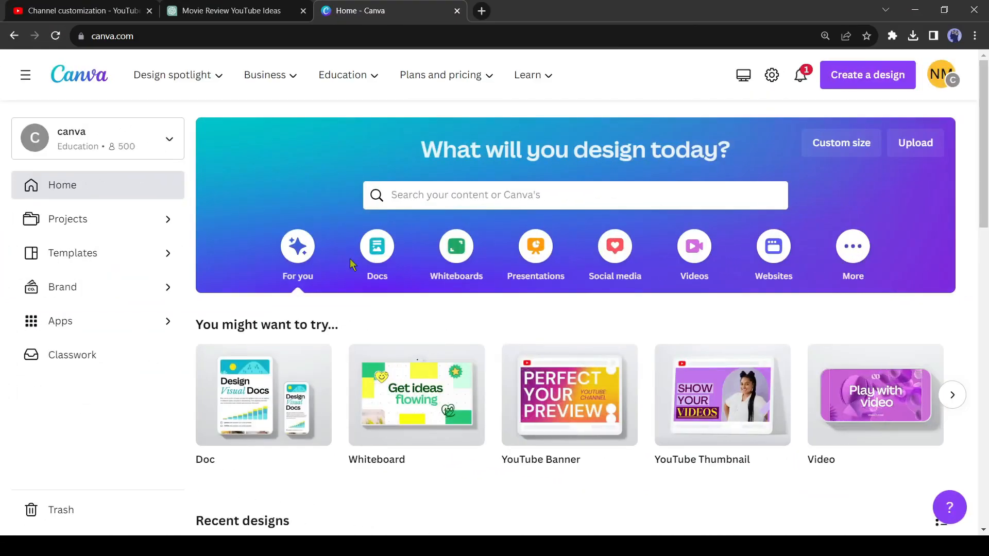
# Search Canva's templates for youtube thumbnail and open the White Simple Freelancer Tips Youtube Thumbnail for editing
pyautogui.click(510, 195)
pyautogui.write('YouTube')
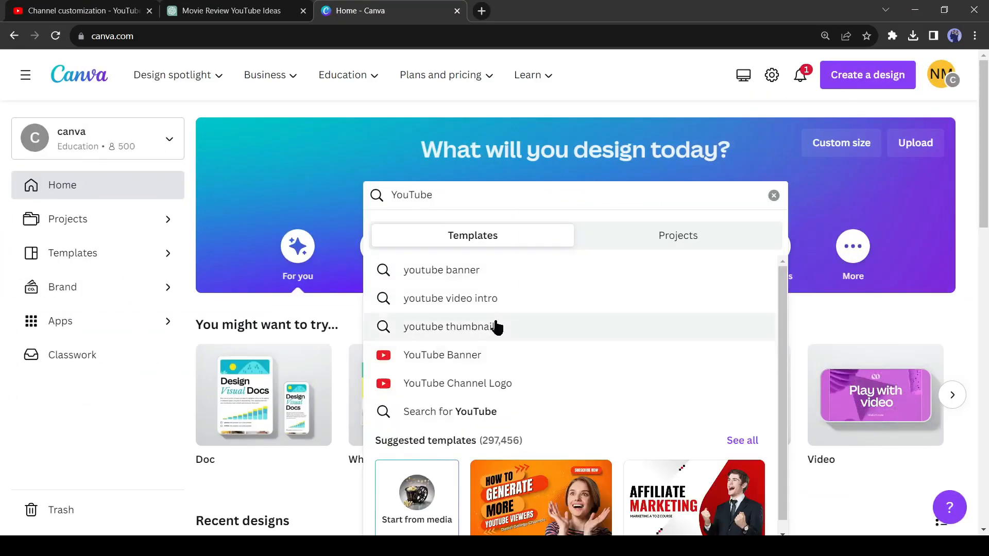
pyautogui.click(496, 327)
pyautogui.scroll(-3, 494, 325)
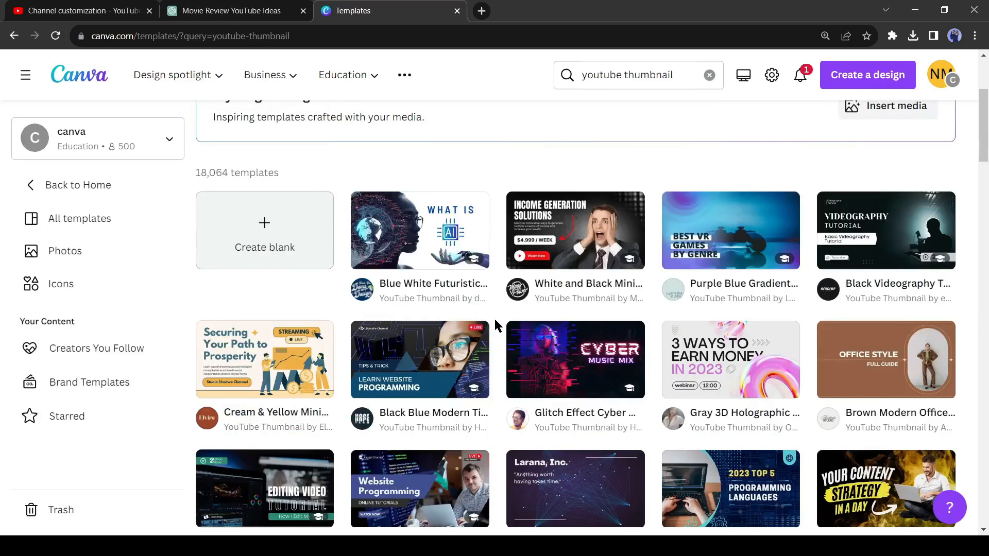
pyautogui.scroll(-5, 493, 317)
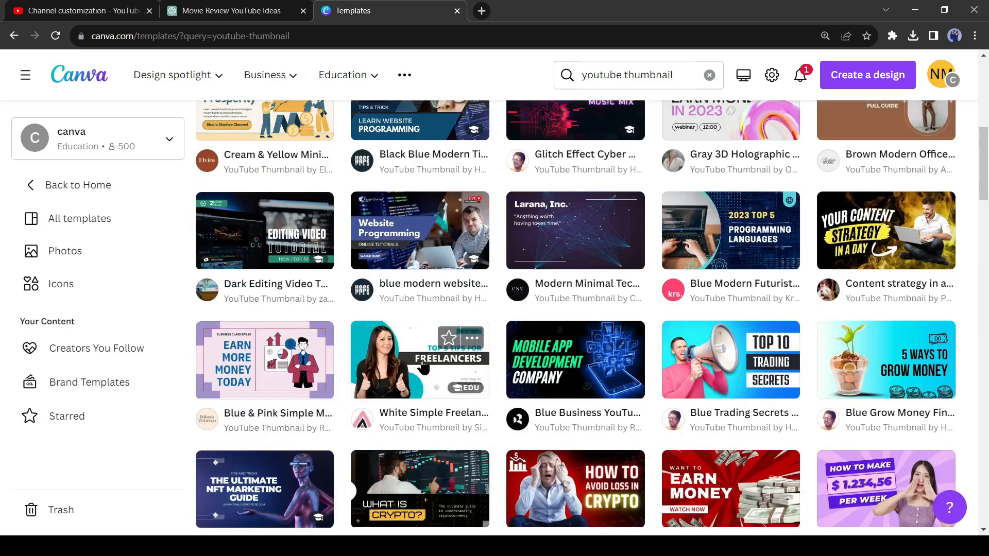
pyautogui.click(423, 366)
pyautogui.click(530, 125)
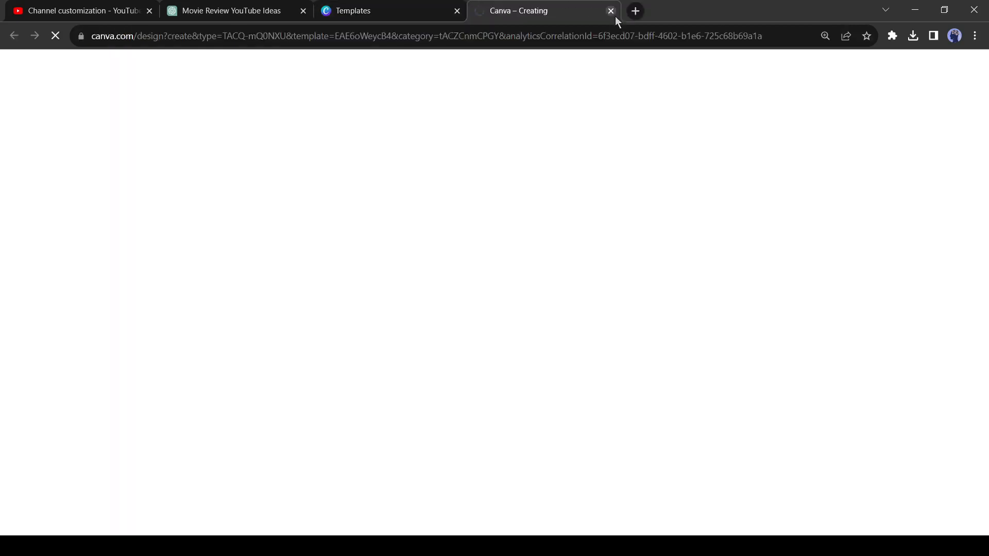
# Set the uploaded fiery cloud image with the silhouetted man as the thumbnail's background
pyautogui.click(611, 11)
pyautogui.click(771, 236)
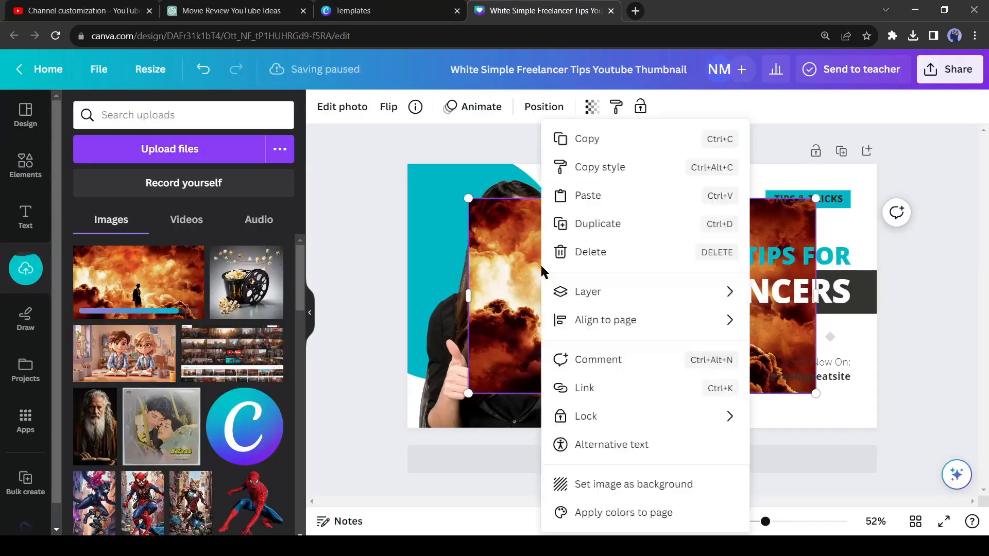
pyautogui.click(638, 481)
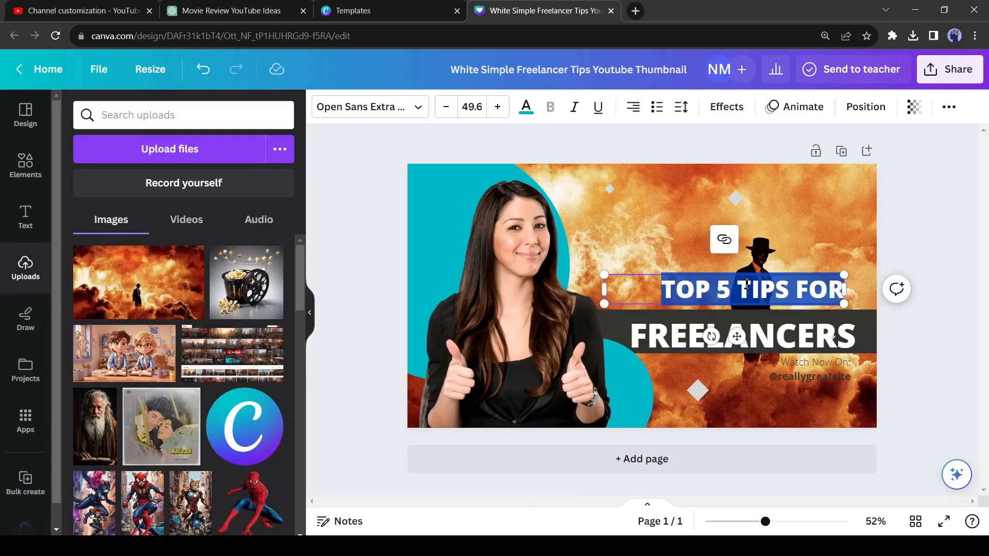
# Replace the thumbnail's headline lines with OPPENHINER MOVIE and REVIEW, widening the first line and giving it a dark outline effect
pyautogui.write('OPPENHINER MOVIE')
pyautogui.moveTo(845, 301); pyautogui.dragTo(856, 301)
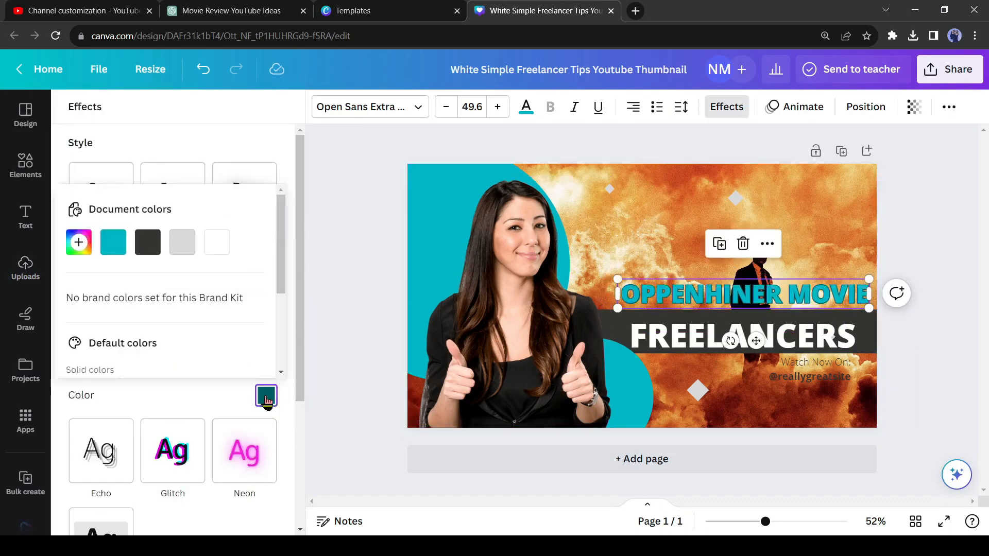
pyautogui.click(199, 380)
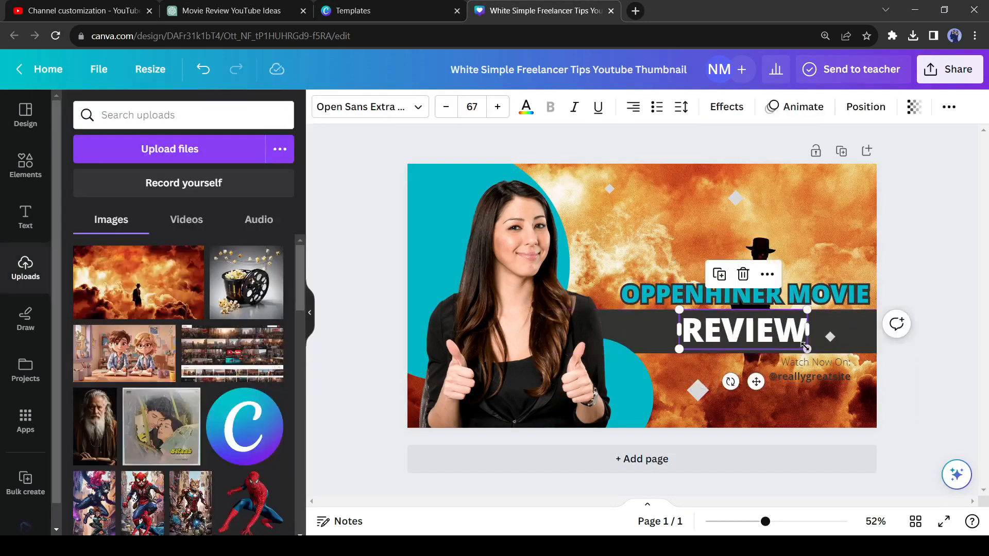
pyautogui.click(812, 367)
pyautogui.press('Delete')
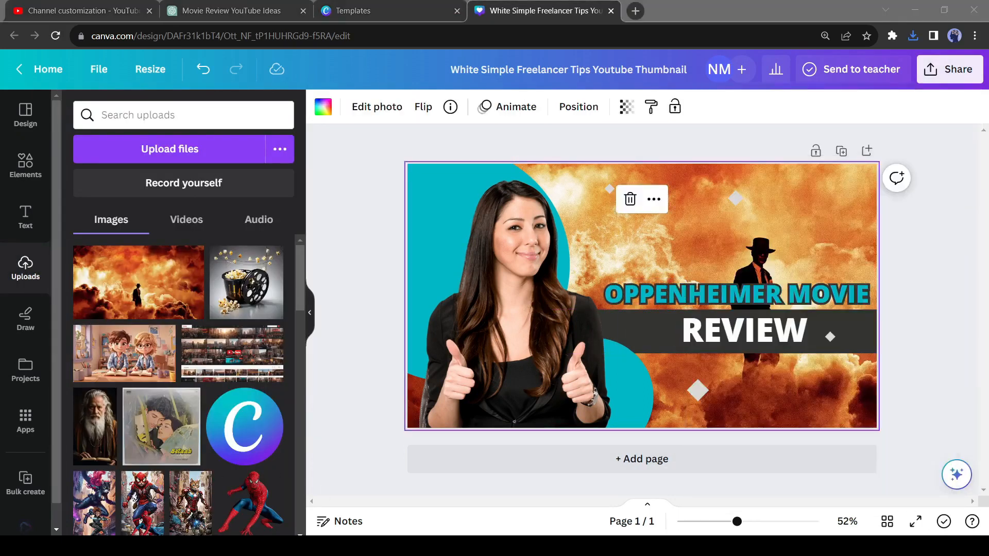
# Try to upload a custom thumbnail for the video in YouTube Studio and open the phone verification page
pyautogui.click(116, 10)
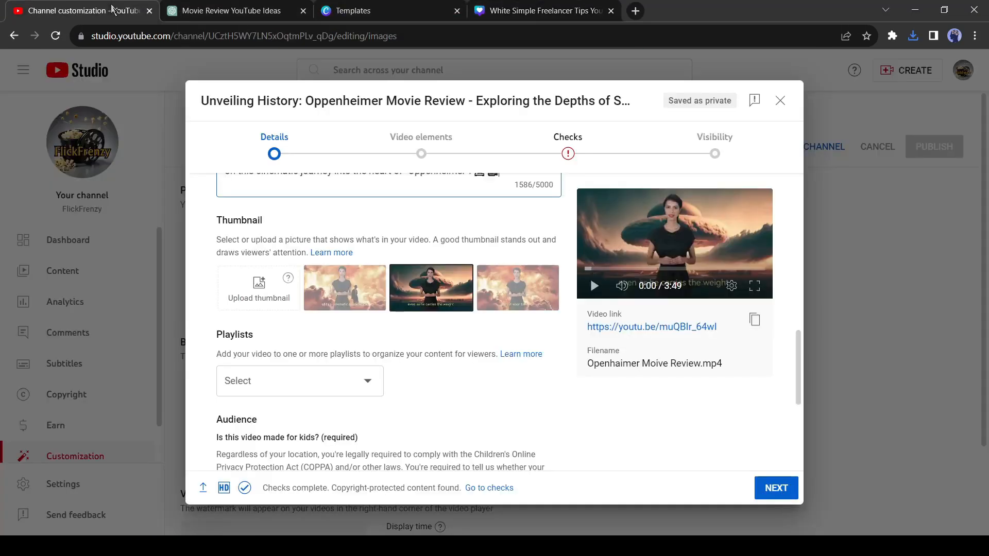
pyautogui.click(259, 284)
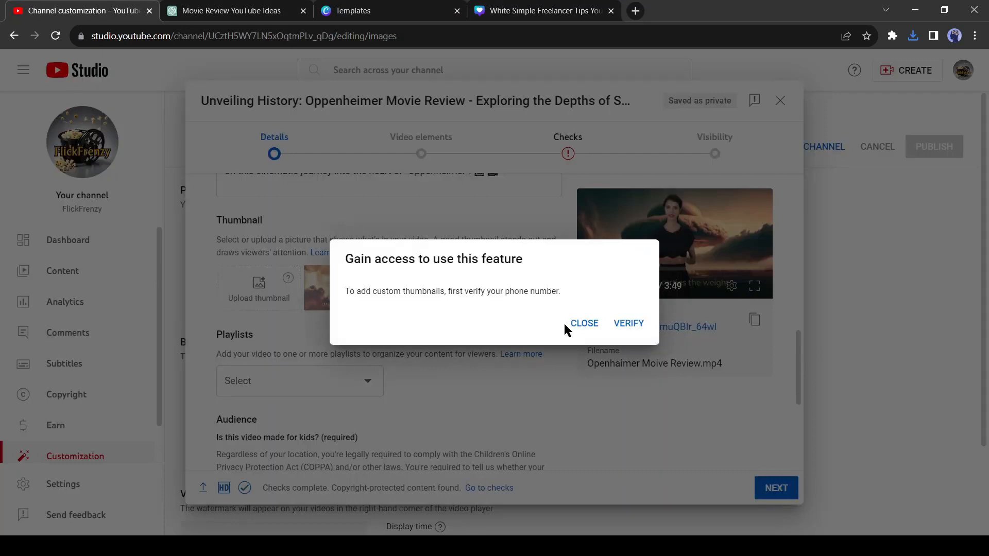
pyautogui.click(618, 323)
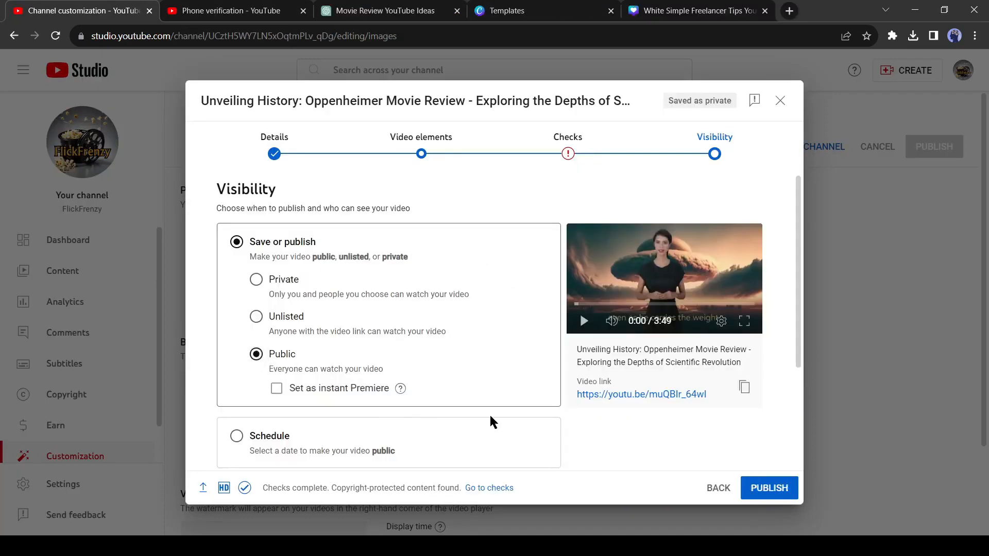
# Publish the video with Public visibility and open its link to play the review, pausing it partway
pyautogui.click(769, 488)
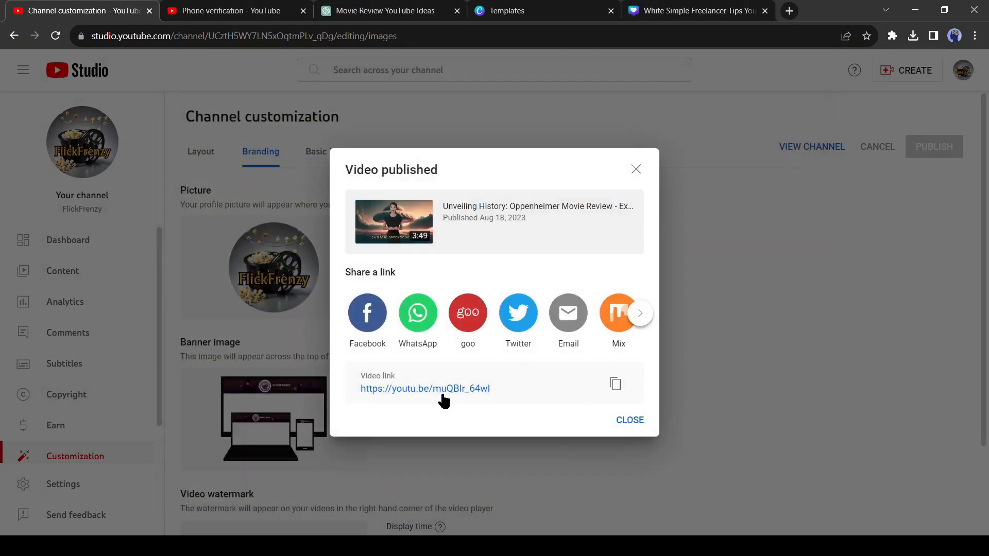
pyautogui.click(440, 389)
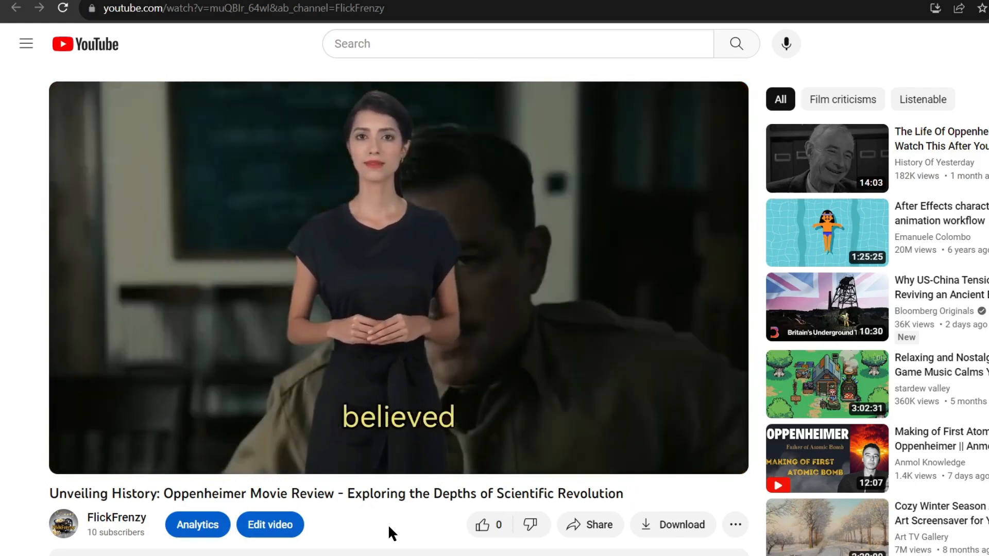
pyautogui.press('space')
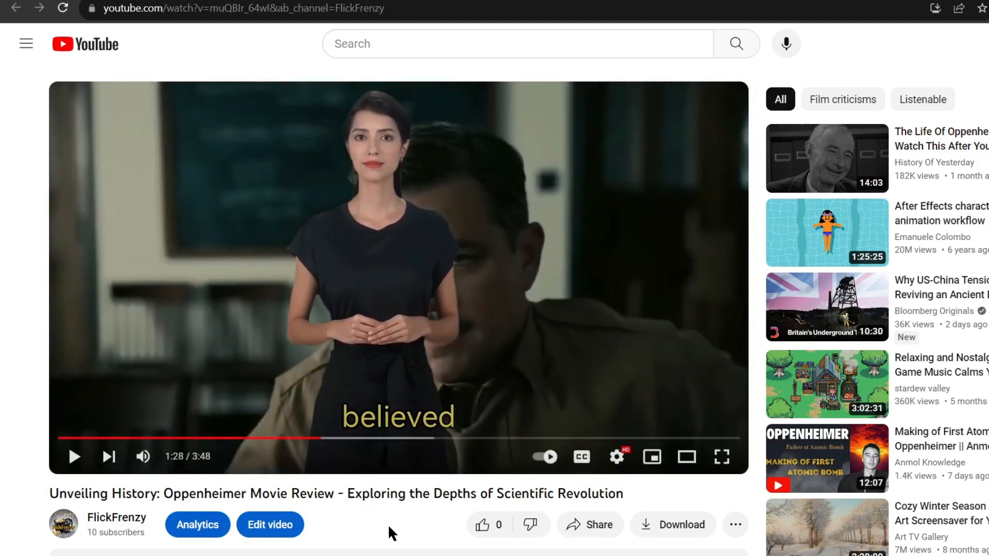